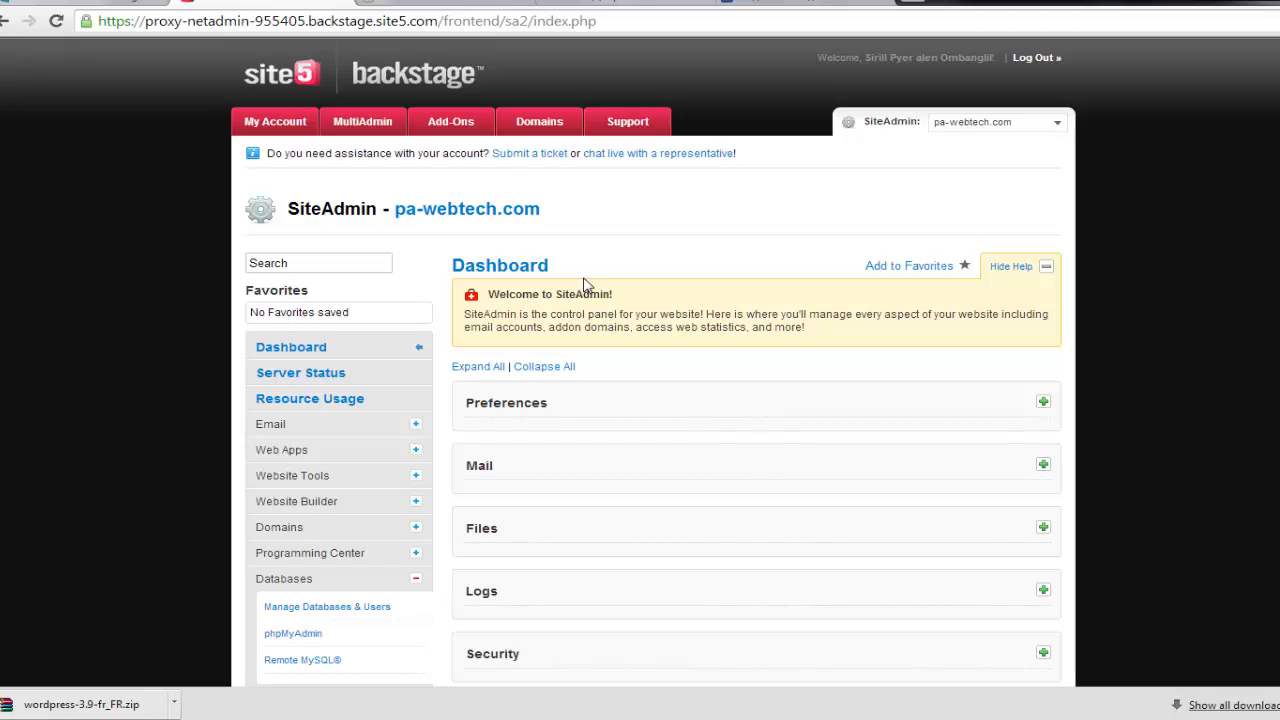
Step: Show the downloaded wordpress-3.9-fr_FR zip in its Downloads folder from the browser's download shelf
{"action": "left_click", "coordinate": [430, 10]}
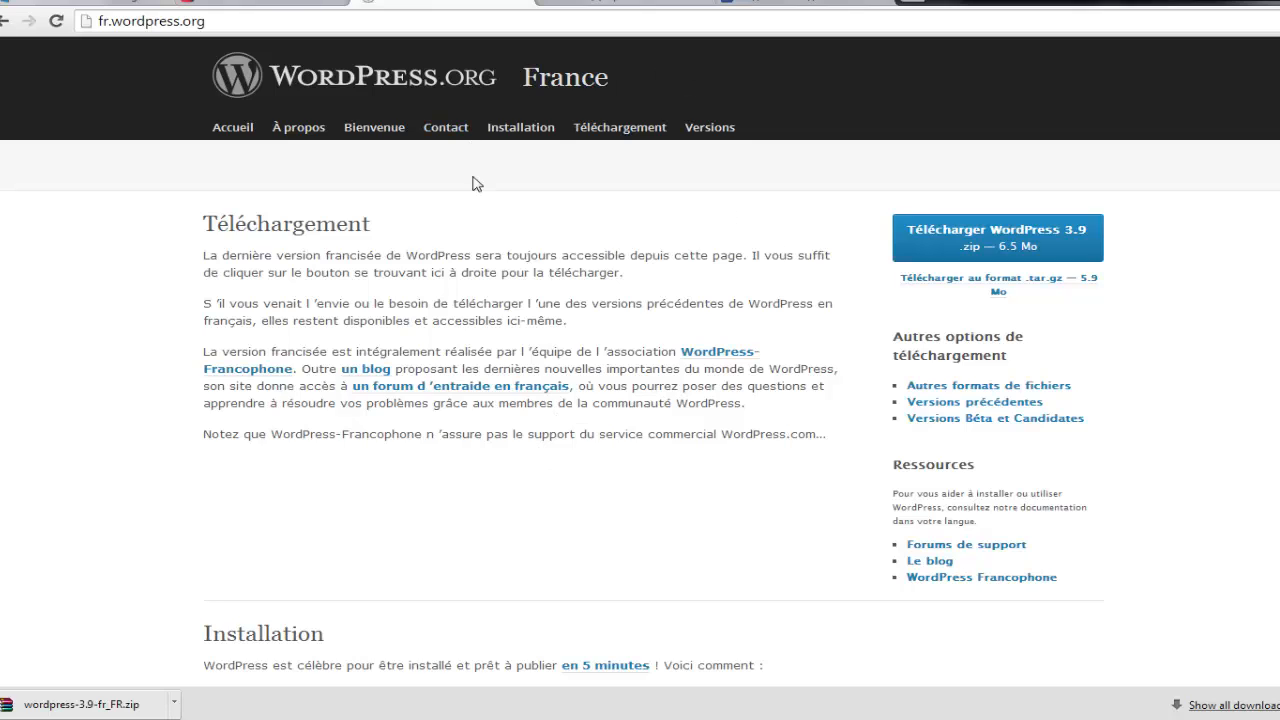
{"action": "left_click", "coordinate": [225, 5]}
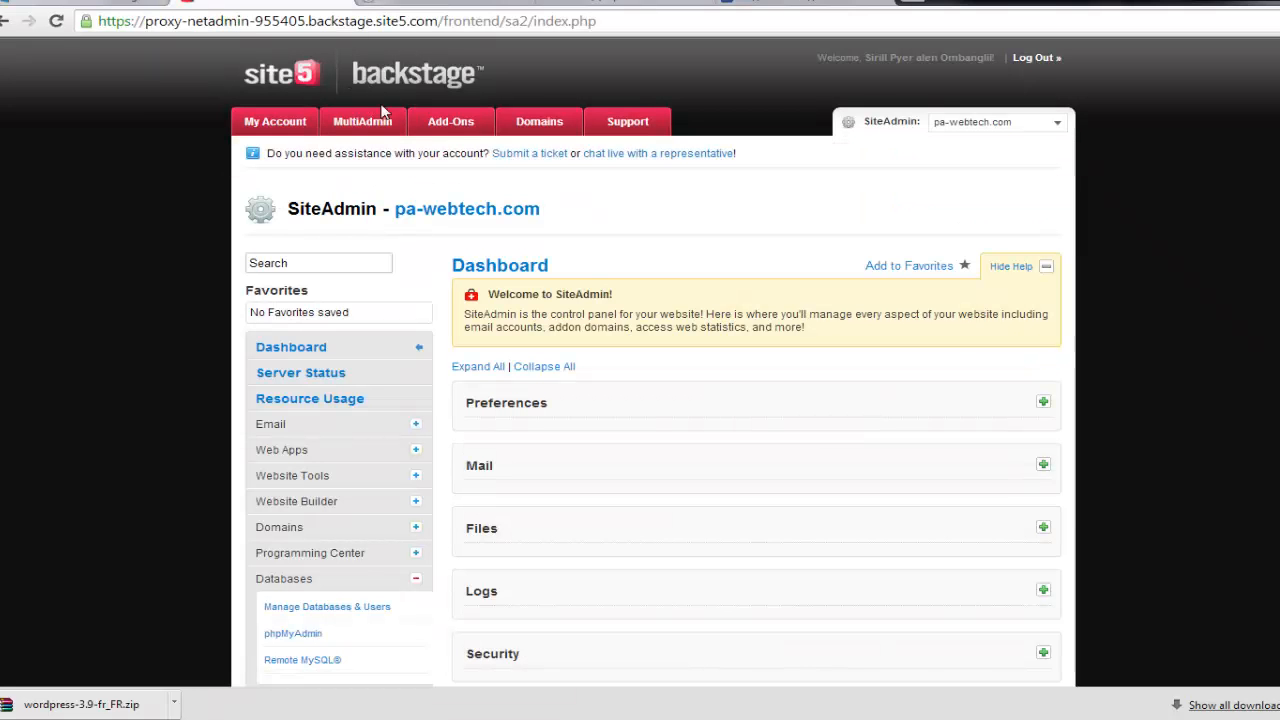
{"action": "left_click", "coordinate": [428, 3]}
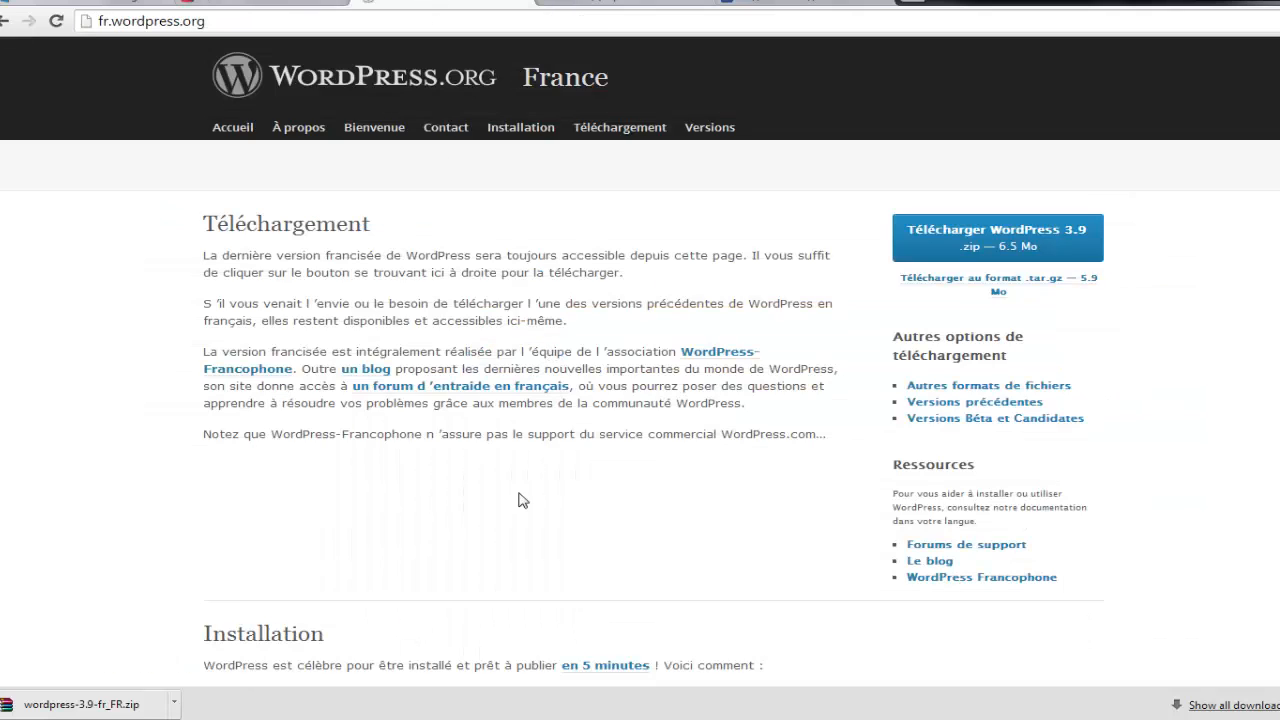
{"action": "left_click", "coordinate": [174, 703]}
{"action": "left_click", "coordinate": [216, 650]}
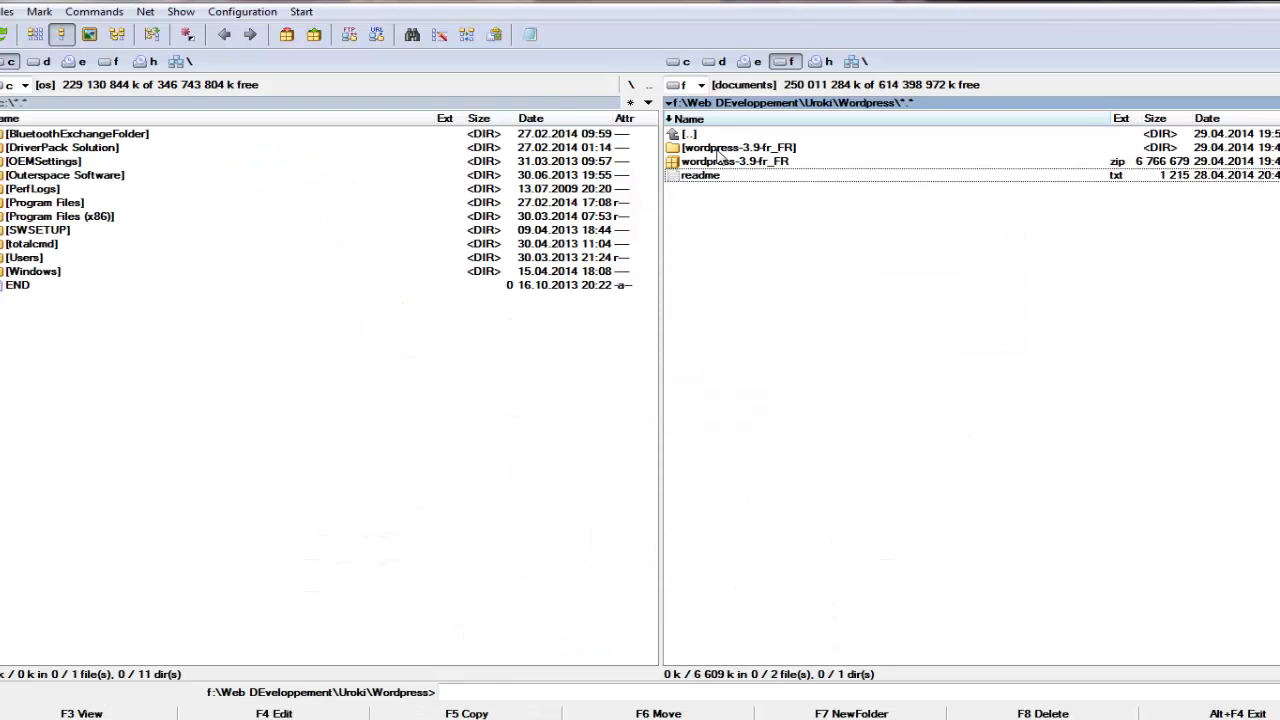
Step: Open the local wordpress-3.9-fr_FR/wordpress folder and connect Total Commander to the webtechnologies FTP server
{"action": "double_click", "coordinate": [717, 150]}
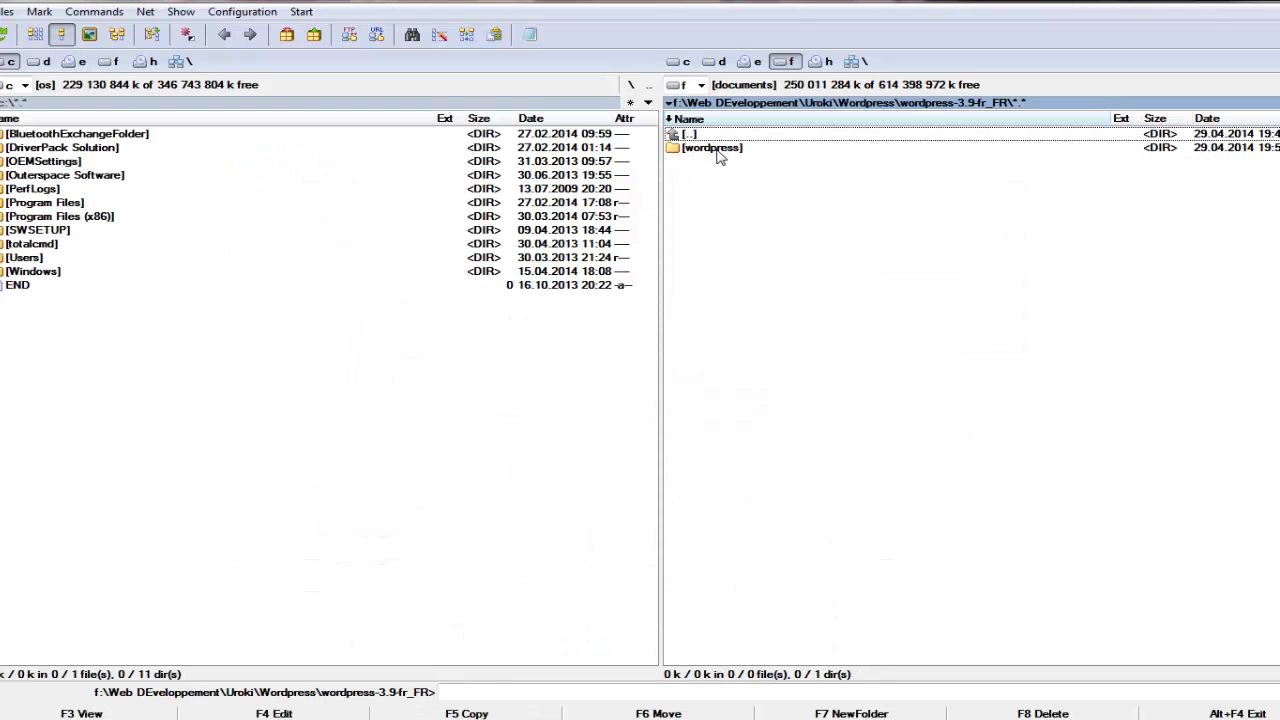
{"action": "double_click", "coordinate": [712, 149]}
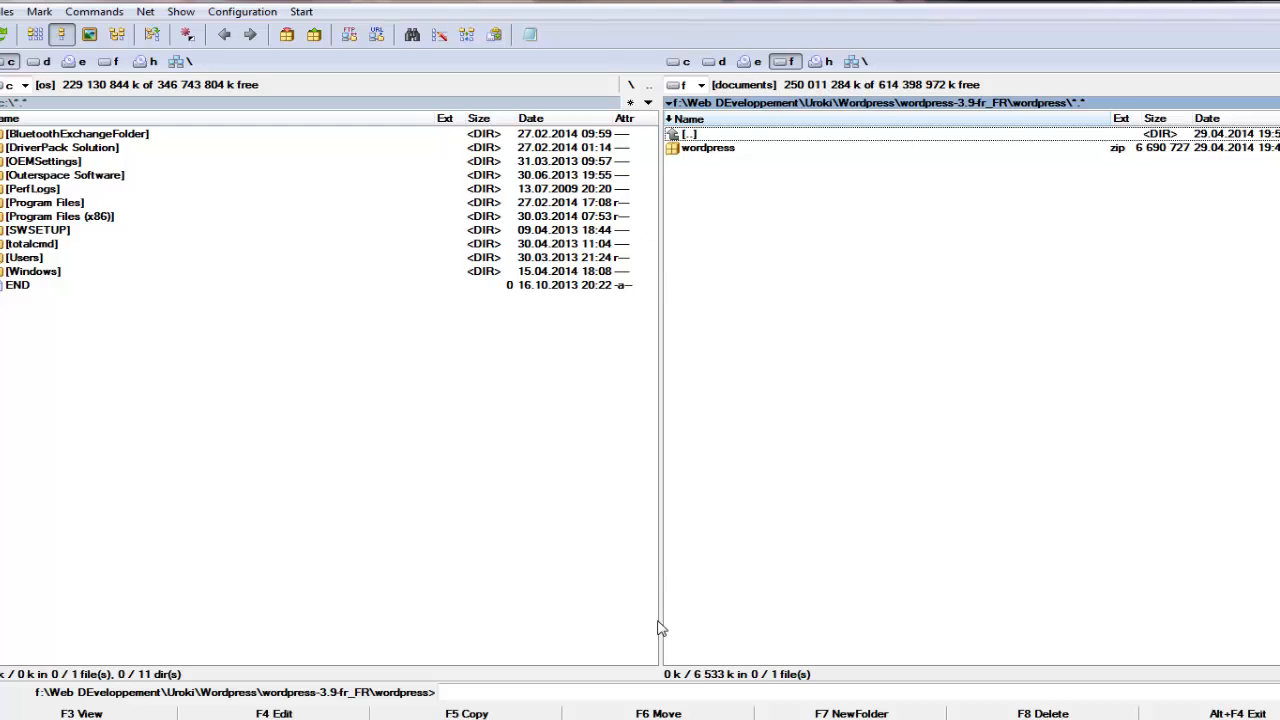
{"action": "left_click", "coordinate": [340, 554]}
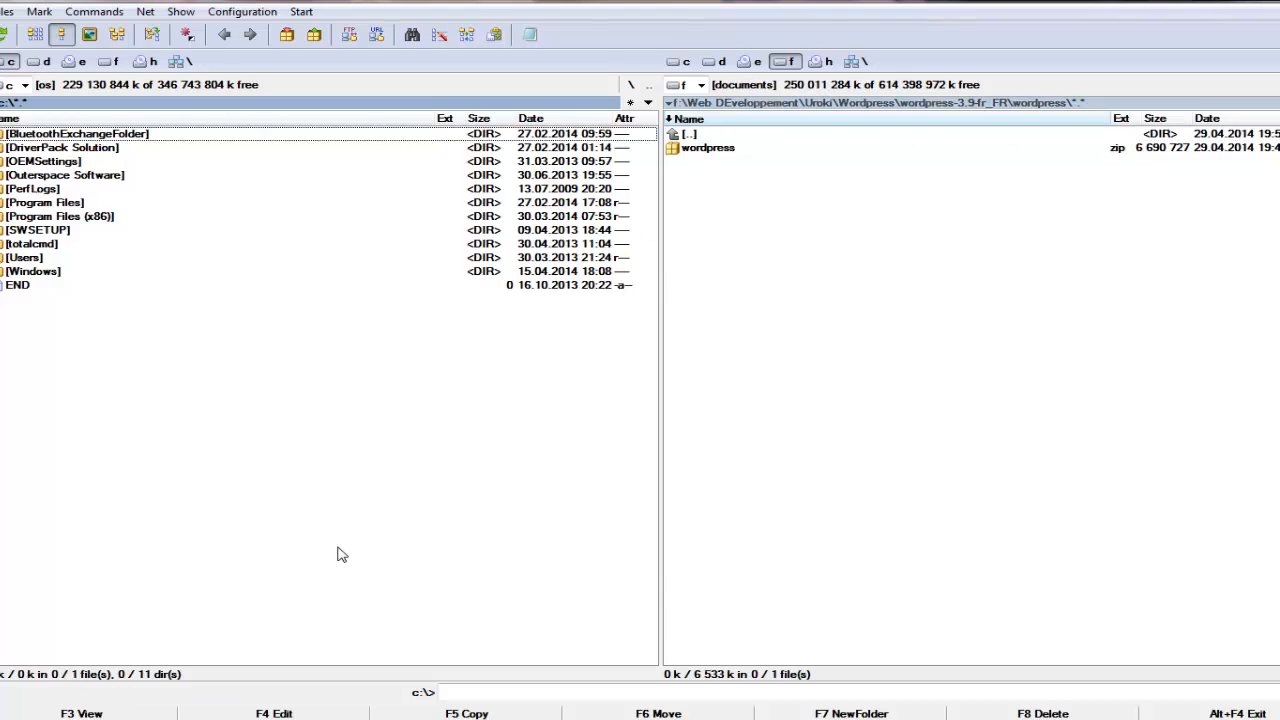
{"action": "key", "text": "ctrl+f"}
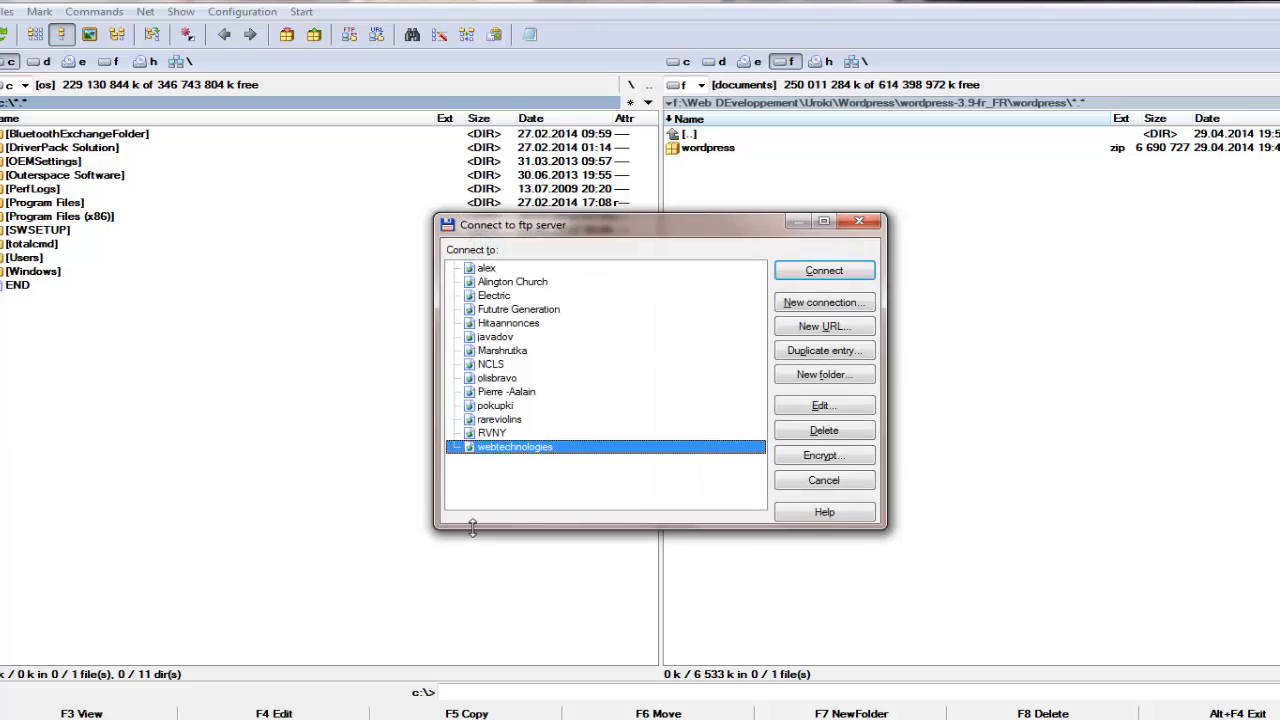
{"action": "left_click", "coordinate": [824, 270]}
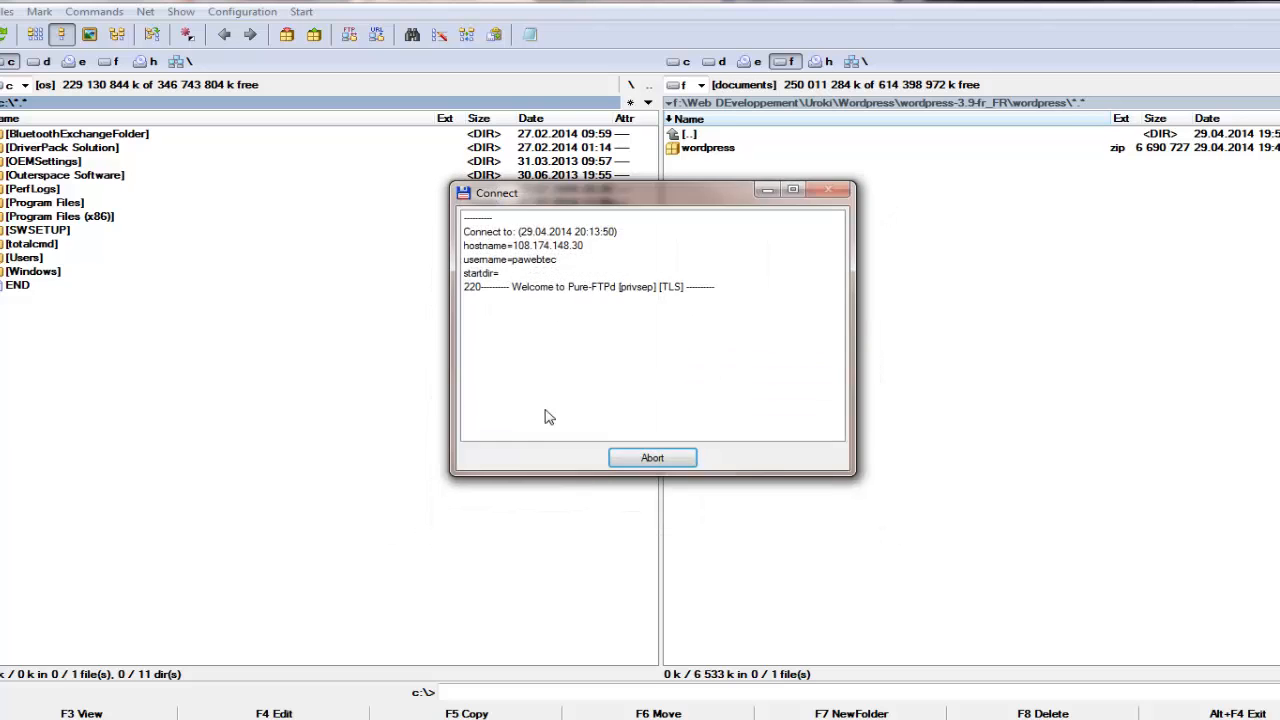
Step: Upload wordpress.zip into public_html/press.pa-webtech.com on the FTP server
{"action": "double_click", "coordinate": [52, 269]}
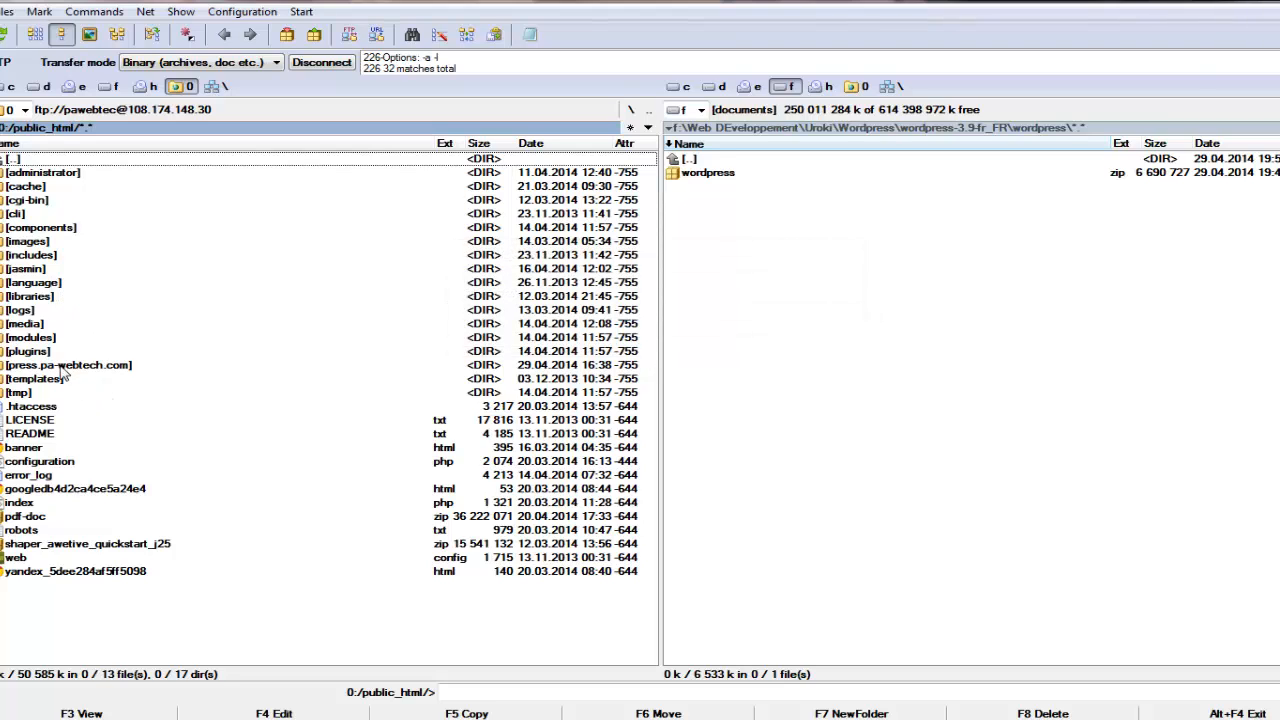
{"action": "double_click", "coordinate": [61, 367]}
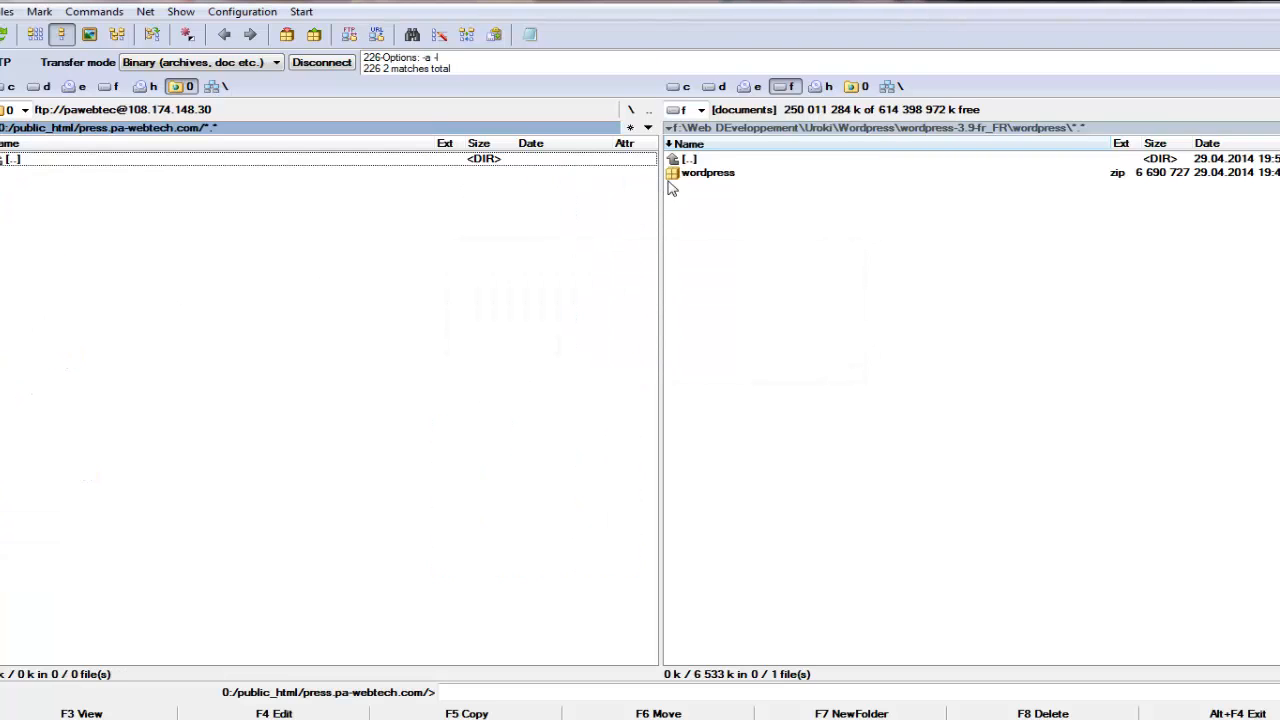
{"action": "left_click_drag", "start_coordinate": [707, 176], "coordinate": [370, 294]}
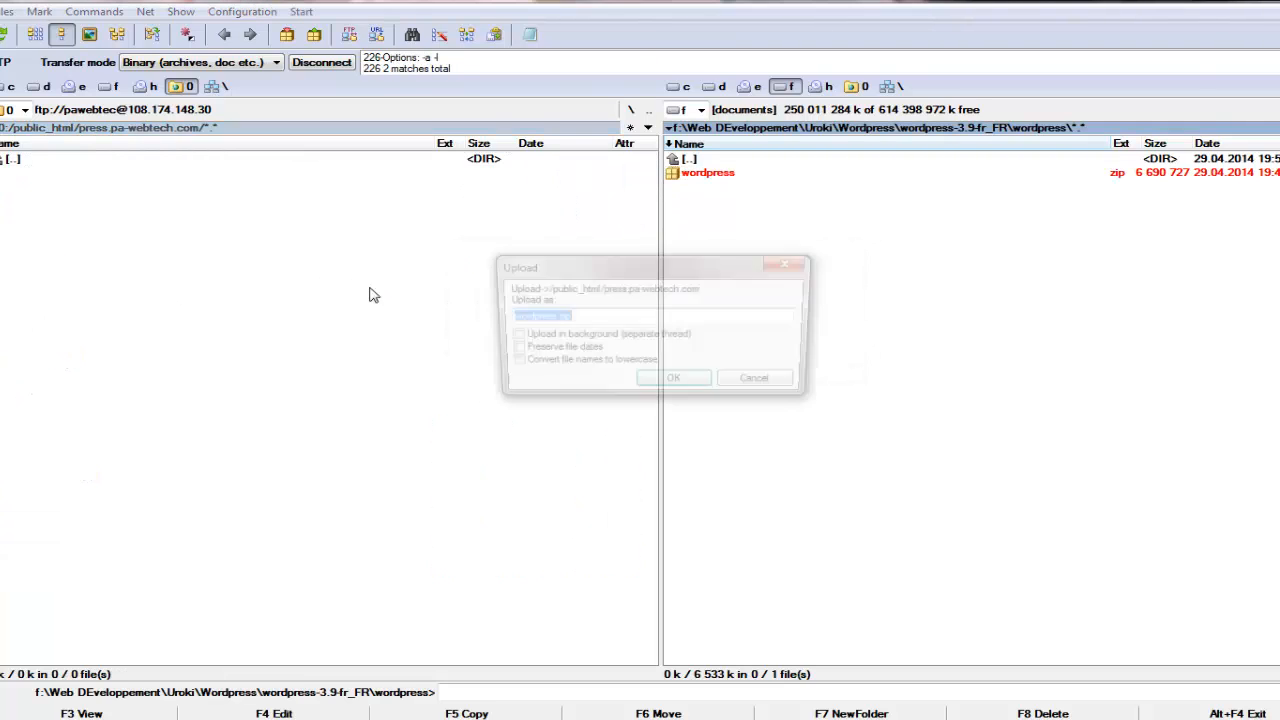
{"action": "left_click", "coordinate": [668, 385]}
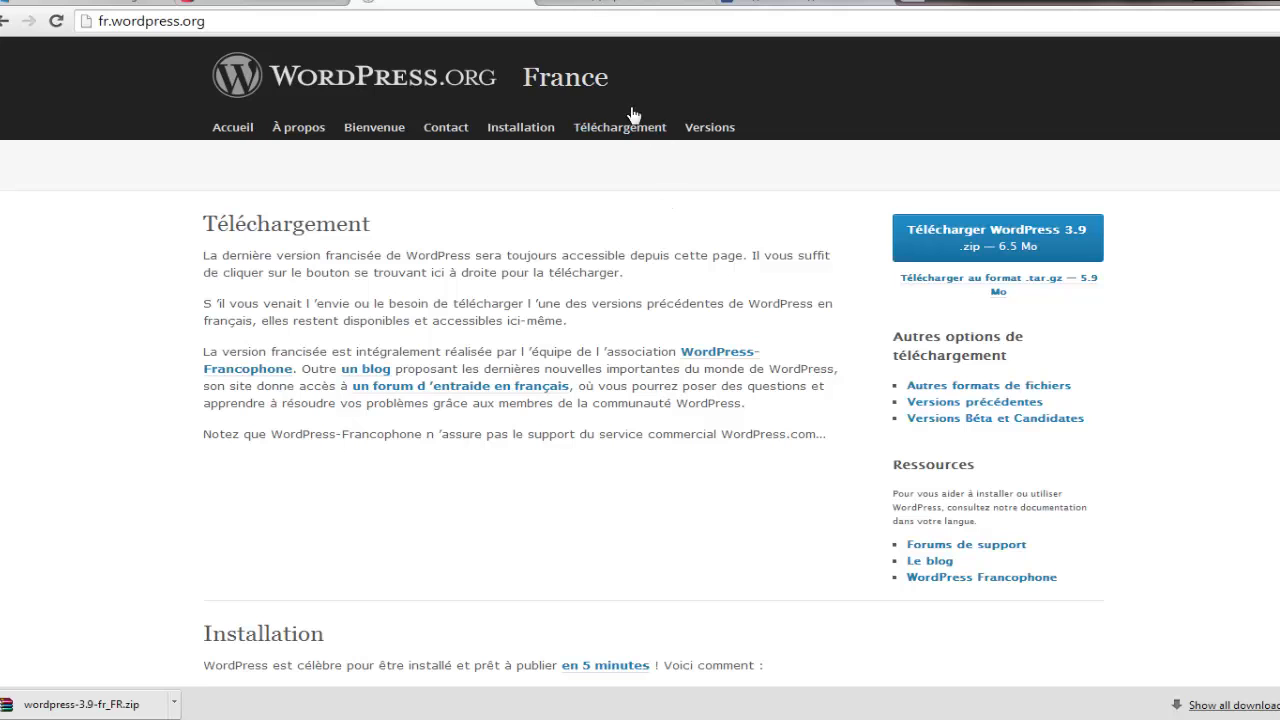
Step: Create a new MySQL database named press under Manage Databases & Users
{"action": "left_click", "coordinate": [255, 5]}
{"action": "scroll", "coordinate": [497, 360], "scroll_direction": "down", "scroll_amount": 4}
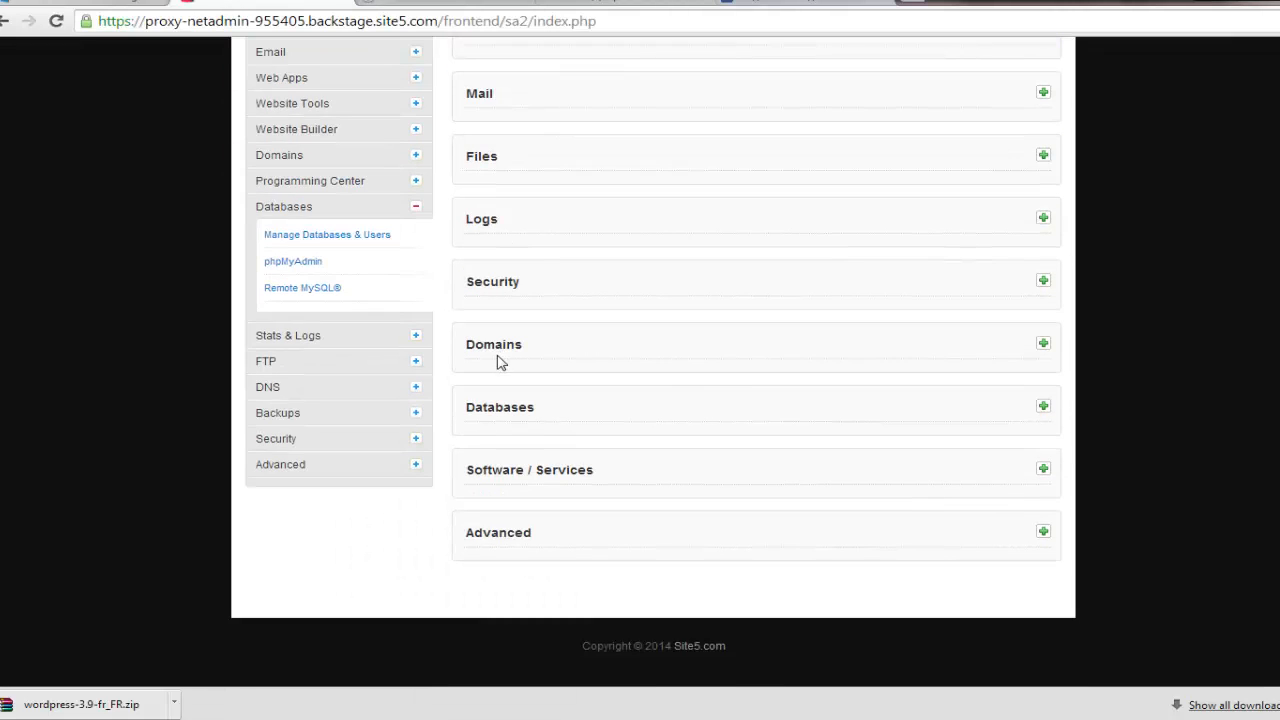
{"action": "scroll", "coordinate": [494, 363], "scroll_direction": "up", "scroll_amount": 2}
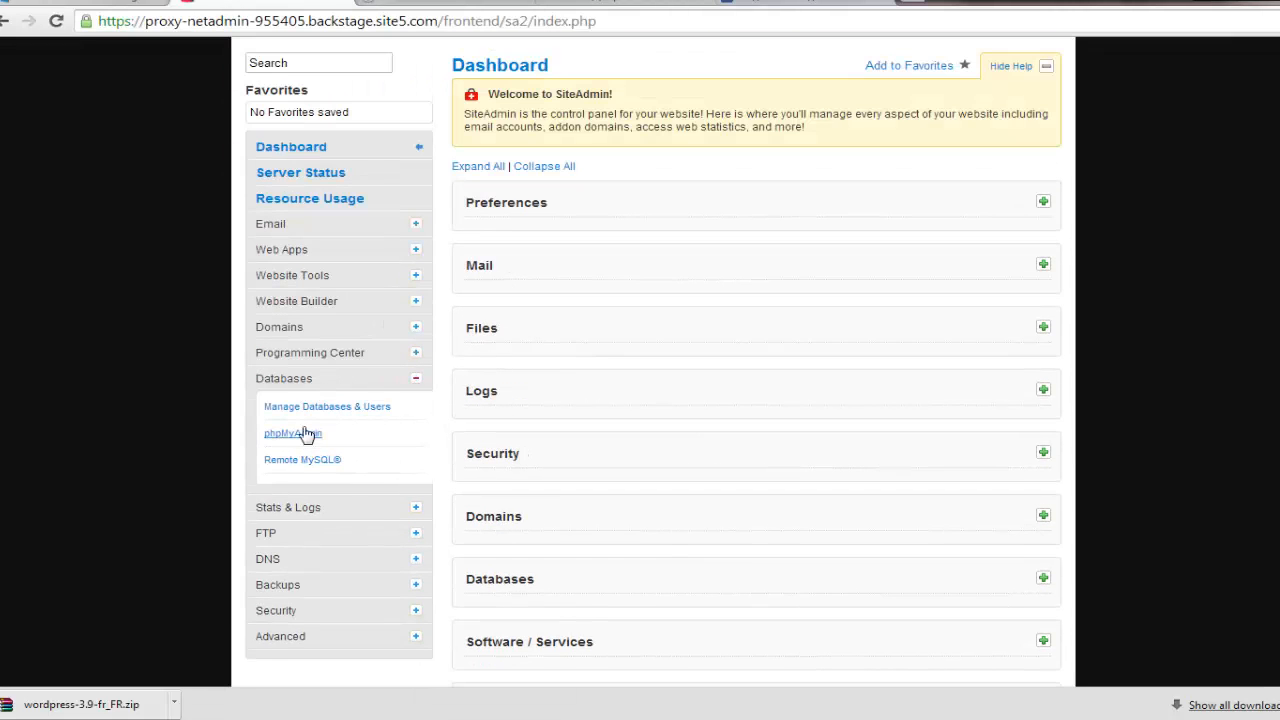
{"action": "left_click", "coordinate": [305, 415]}
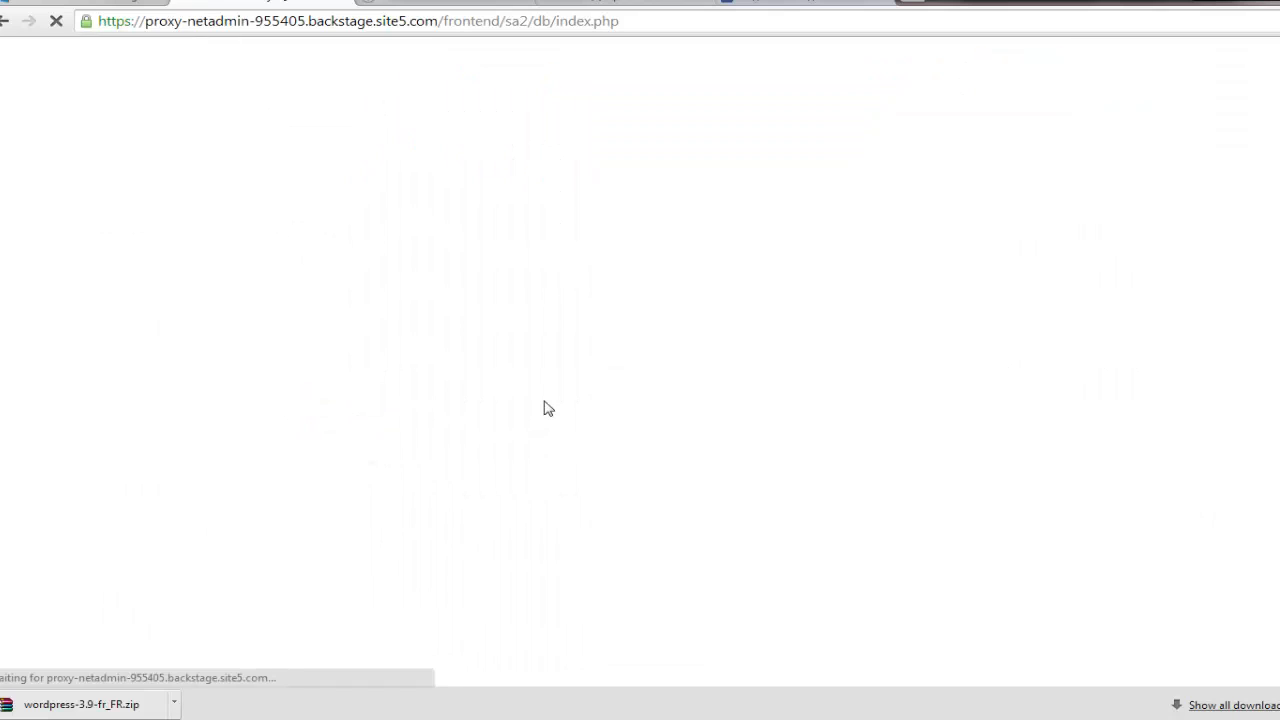
{"action": "scroll", "coordinate": [549, 400], "scroll_direction": "down", "scroll_amount": 3}
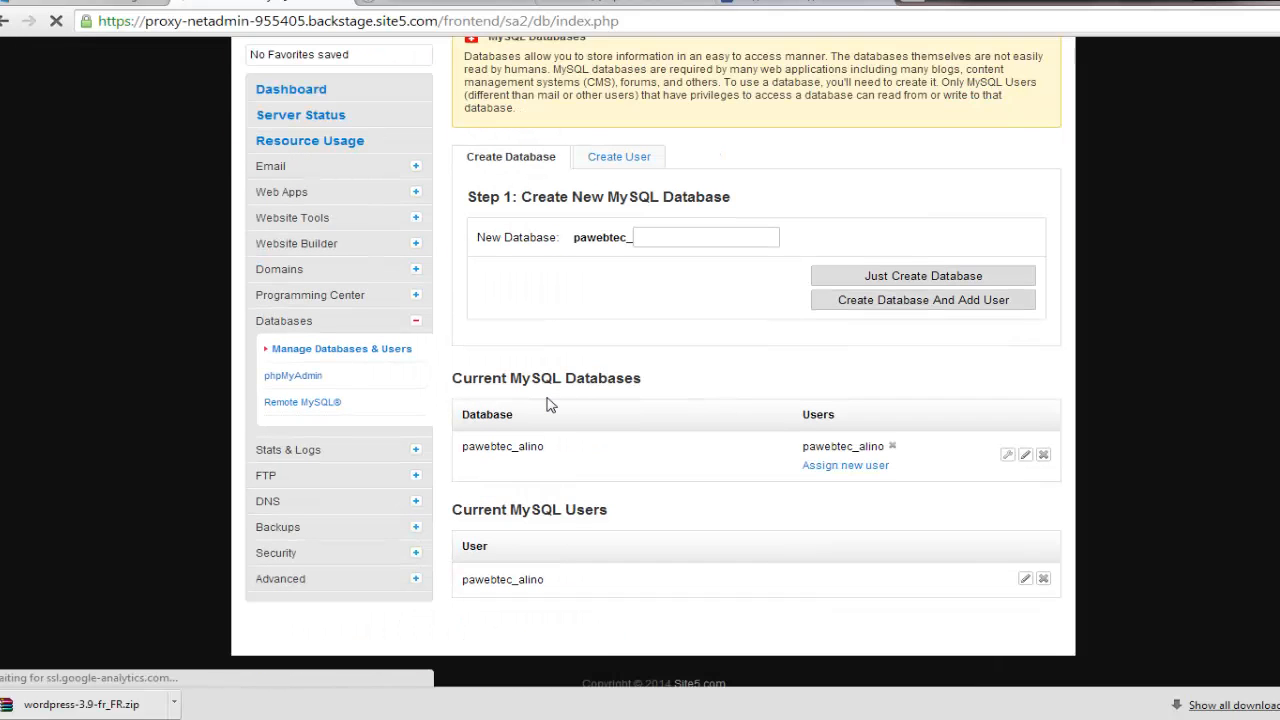
{"action": "left_click", "coordinate": [668, 238]}
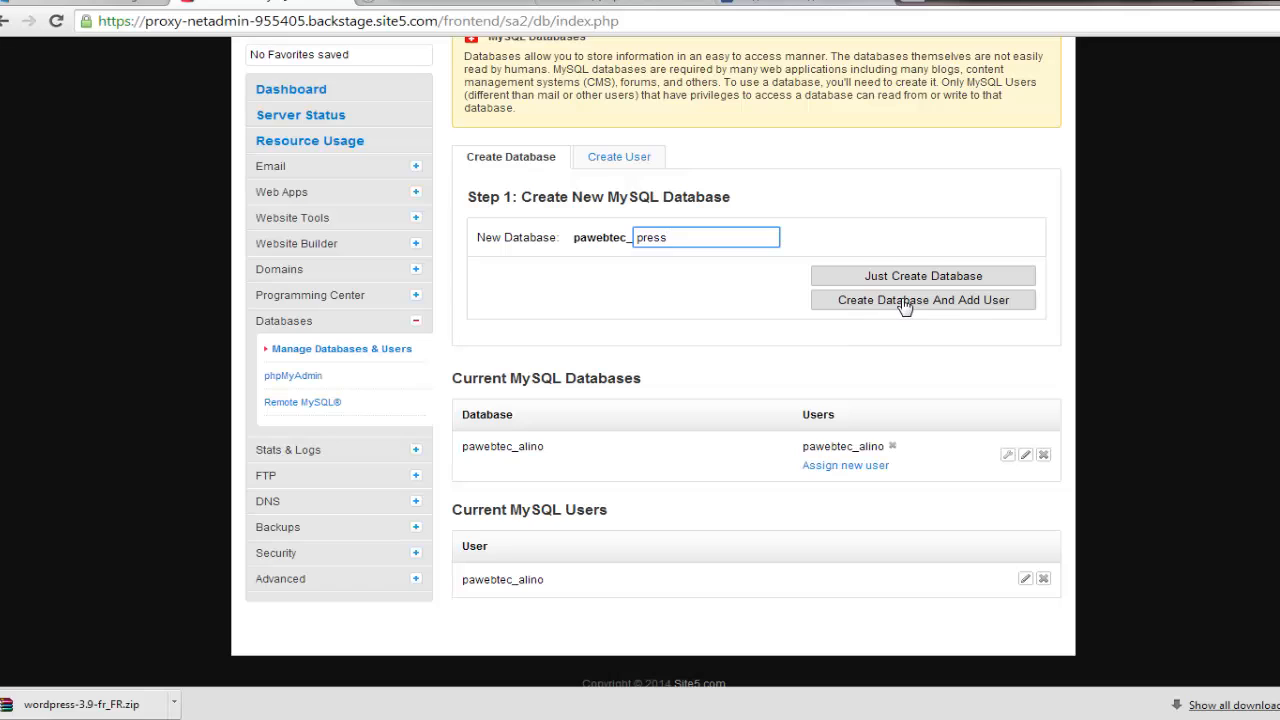
{"action": "left_click", "coordinate": [953, 312]}
Step: Enter and confirm the password for the press database user, then finish
{"action": "left_click", "coordinate": [630, 310]}
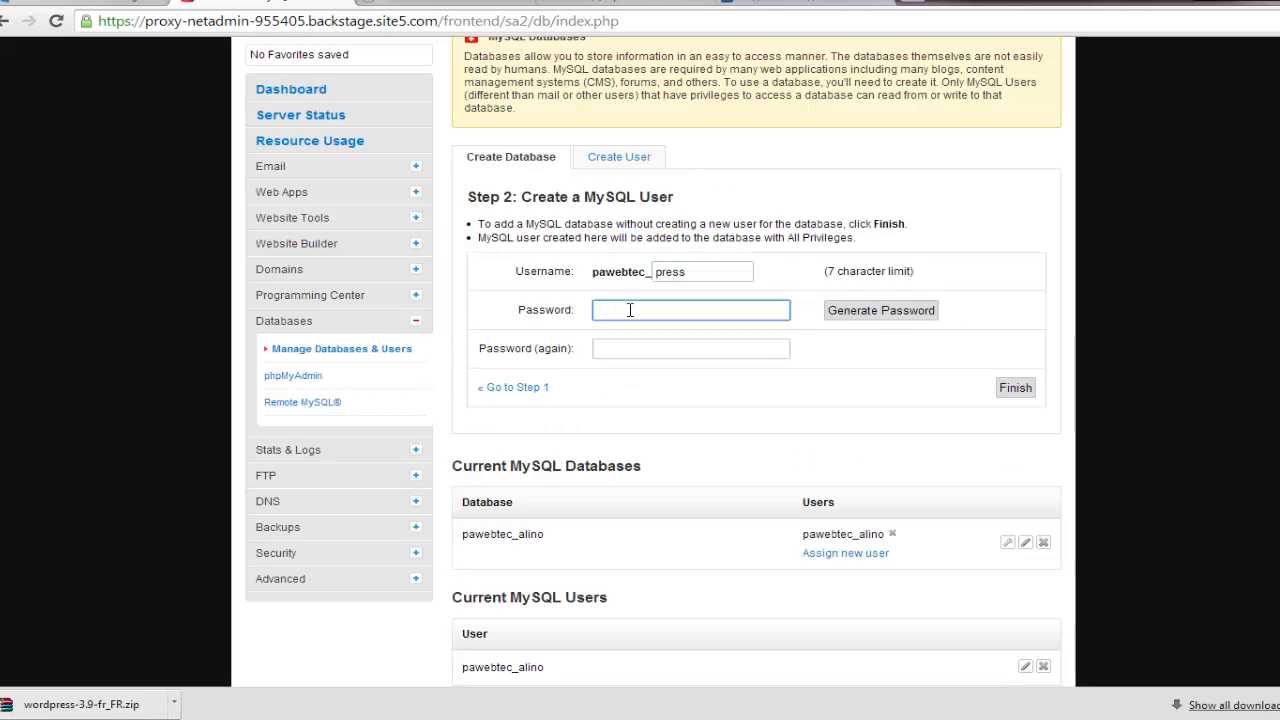
{"action": "type", "text": "••"}
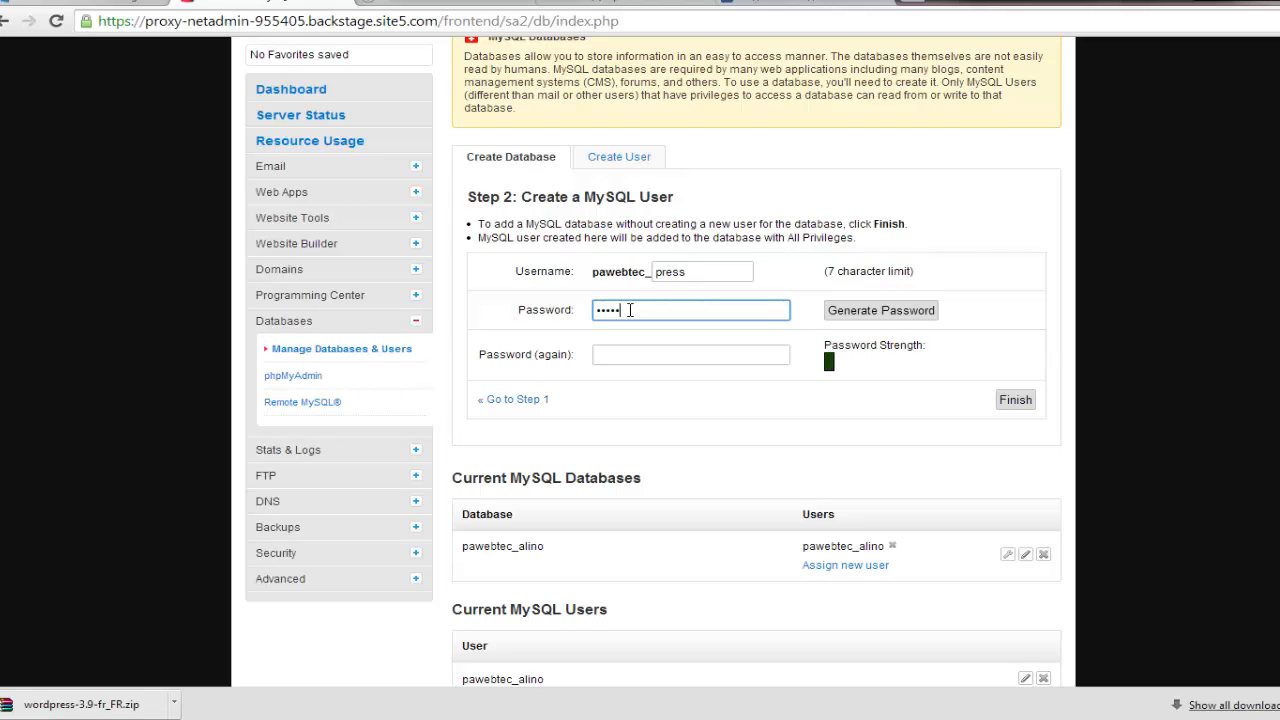
{"action": "left_click", "coordinate": [618, 358]}
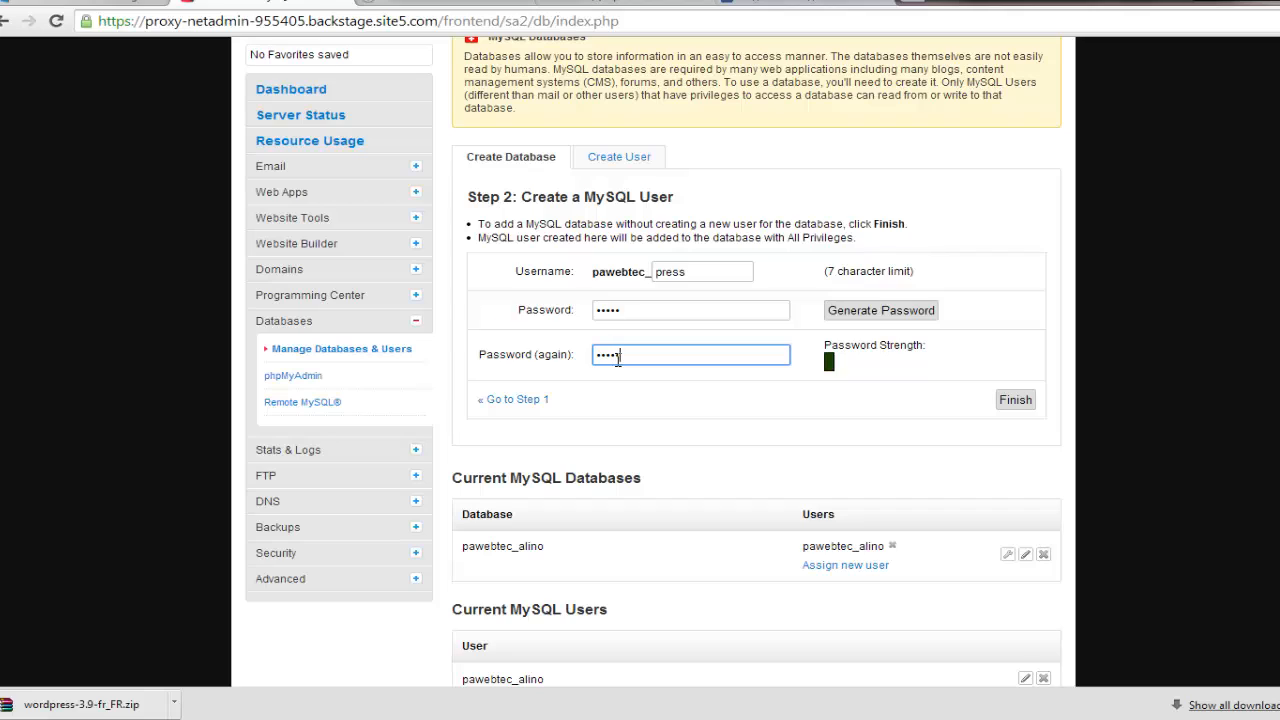
{"action": "left_click", "coordinate": [1017, 402]}
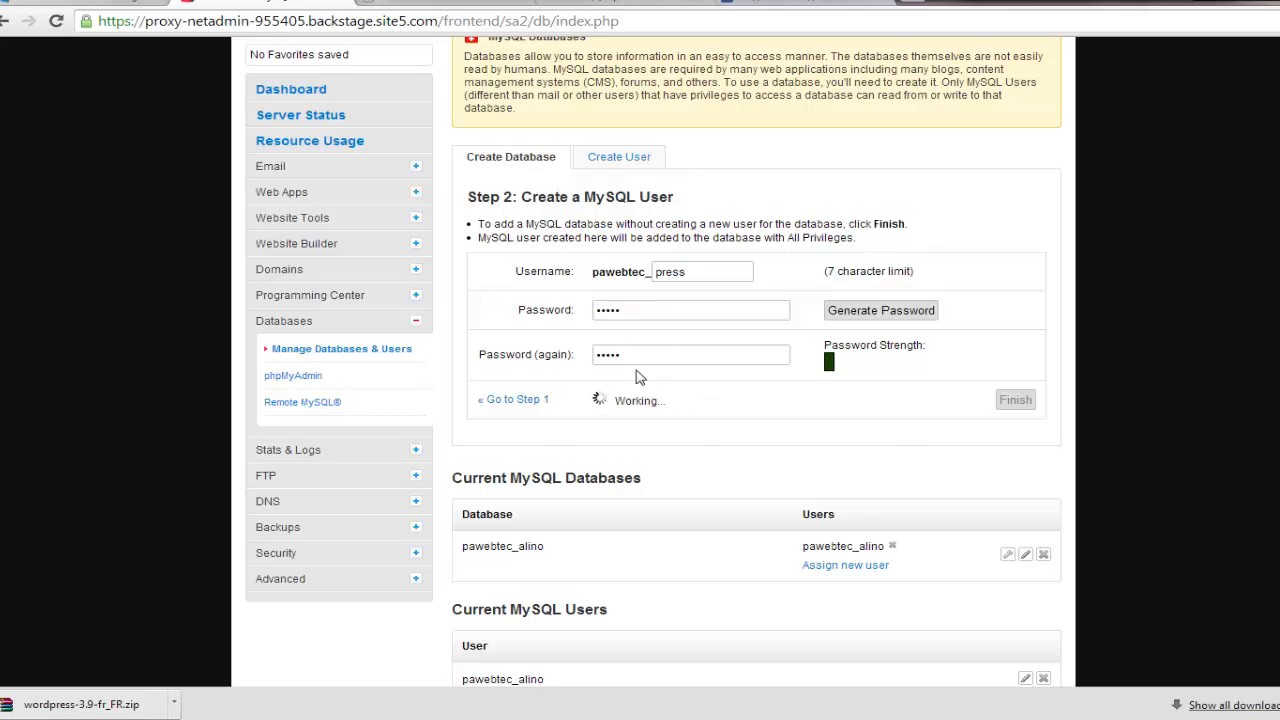
Step: Choose pa-webtech.com from the SiteAdmin site dropdown to load its dashboard
{"action": "scroll", "coordinate": [690, 407], "scroll_direction": "down", "scroll_amount": 2}
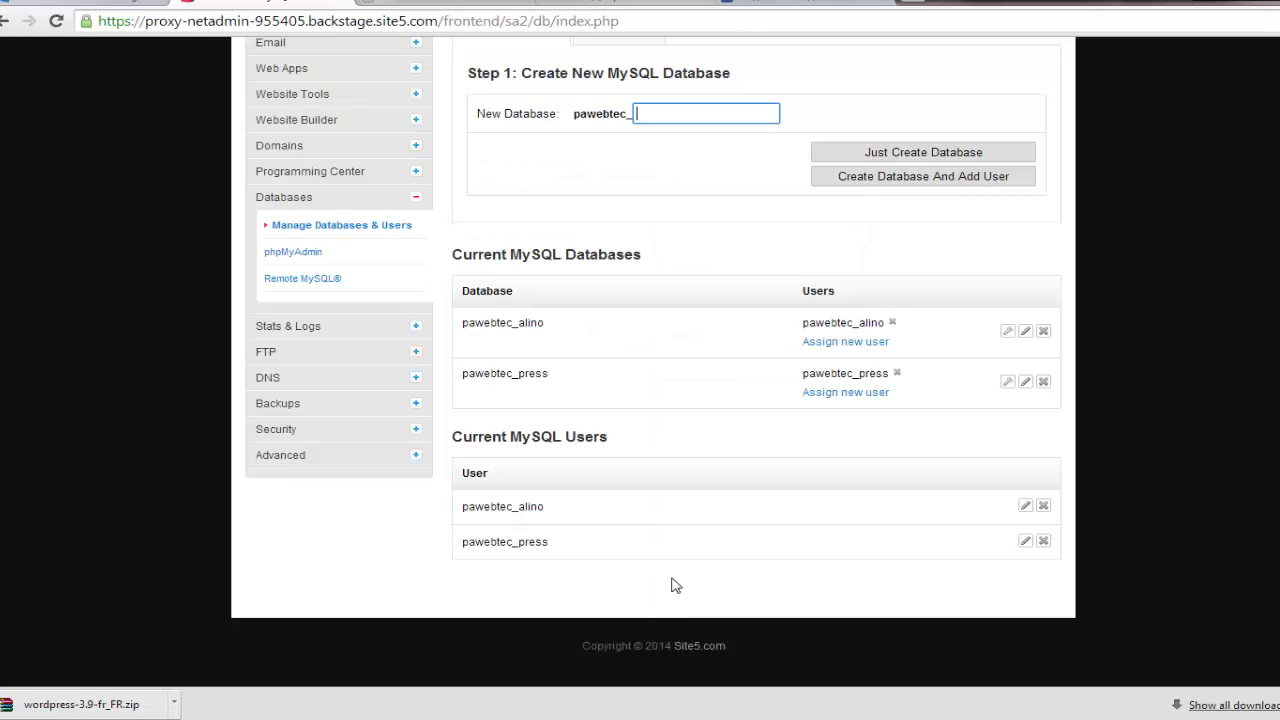
{"action": "scroll", "coordinate": [633, 262], "scroll_direction": "up", "scroll_amount": 4}
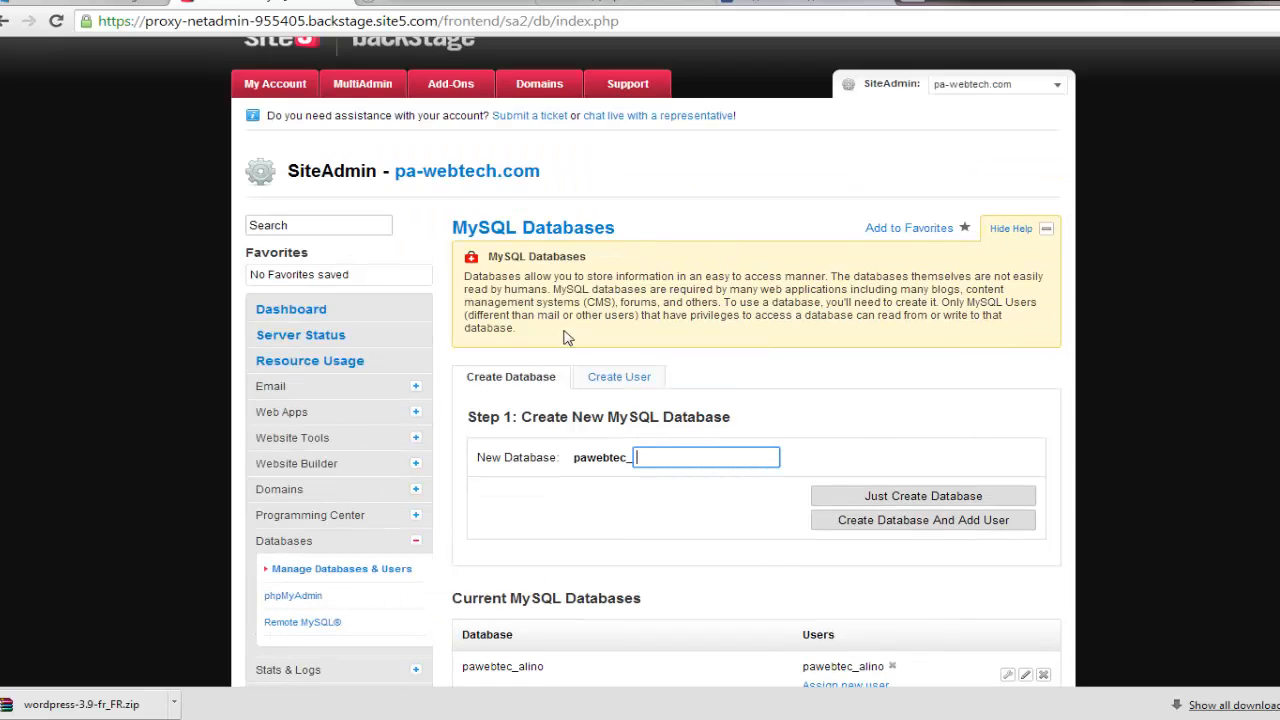
{"action": "scroll", "coordinate": [455, 342], "scroll_direction": "down", "scroll_amount": 2}
{"action": "scroll", "coordinate": [458, 336], "scroll_direction": "up", "scroll_amount": 2}
{"action": "scroll", "coordinate": [640, 285], "scroll_direction": "down", "scroll_amount": 1}
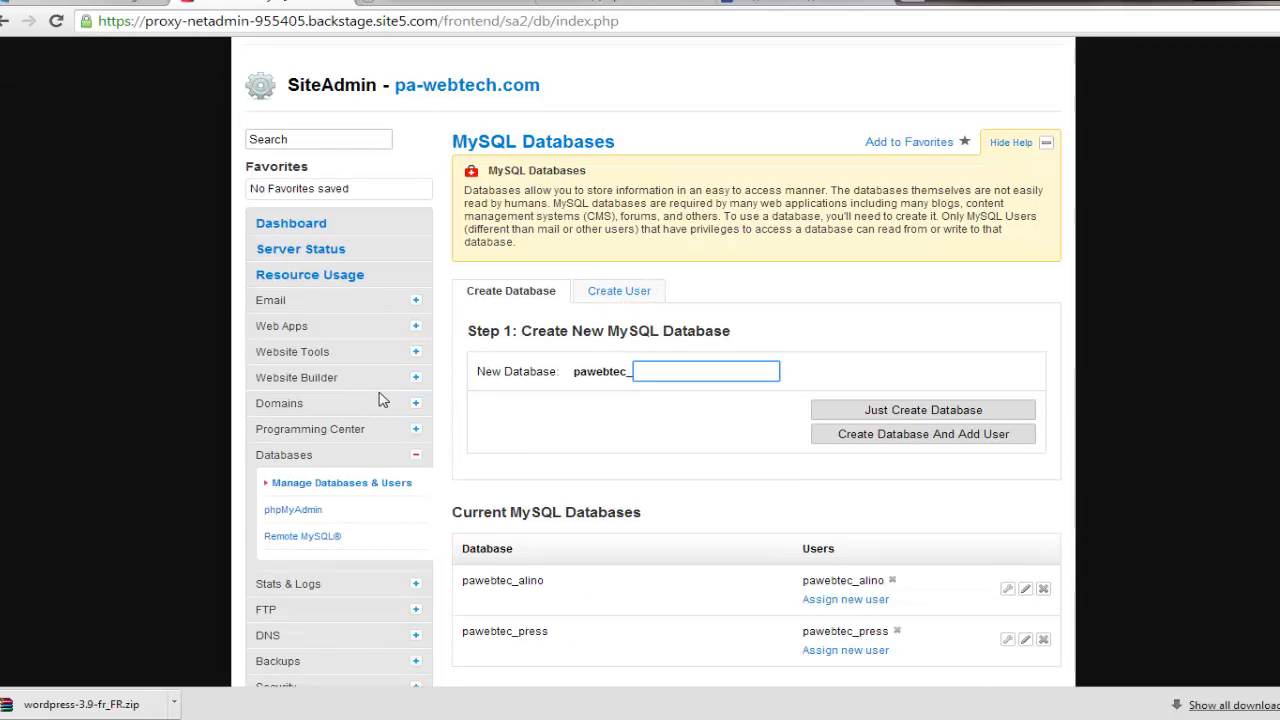
{"action": "scroll", "coordinate": [370, 378], "scroll_direction": "down", "scroll_amount": 1}
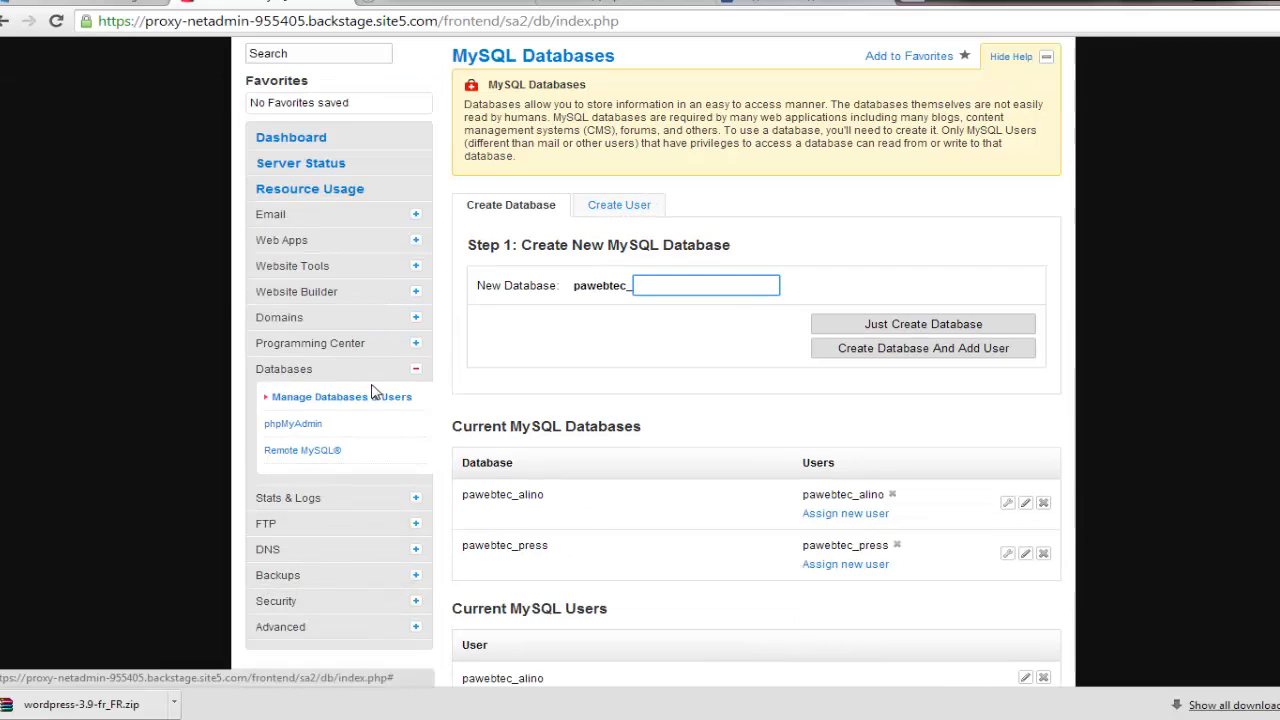
{"action": "scroll", "coordinate": [375, 395], "scroll_direction": "down", "scroll_amount": 1}
{"action": "scroll", "coordinate": [375, 395], "scroll_direction": "up", "scroll_amount": 4}
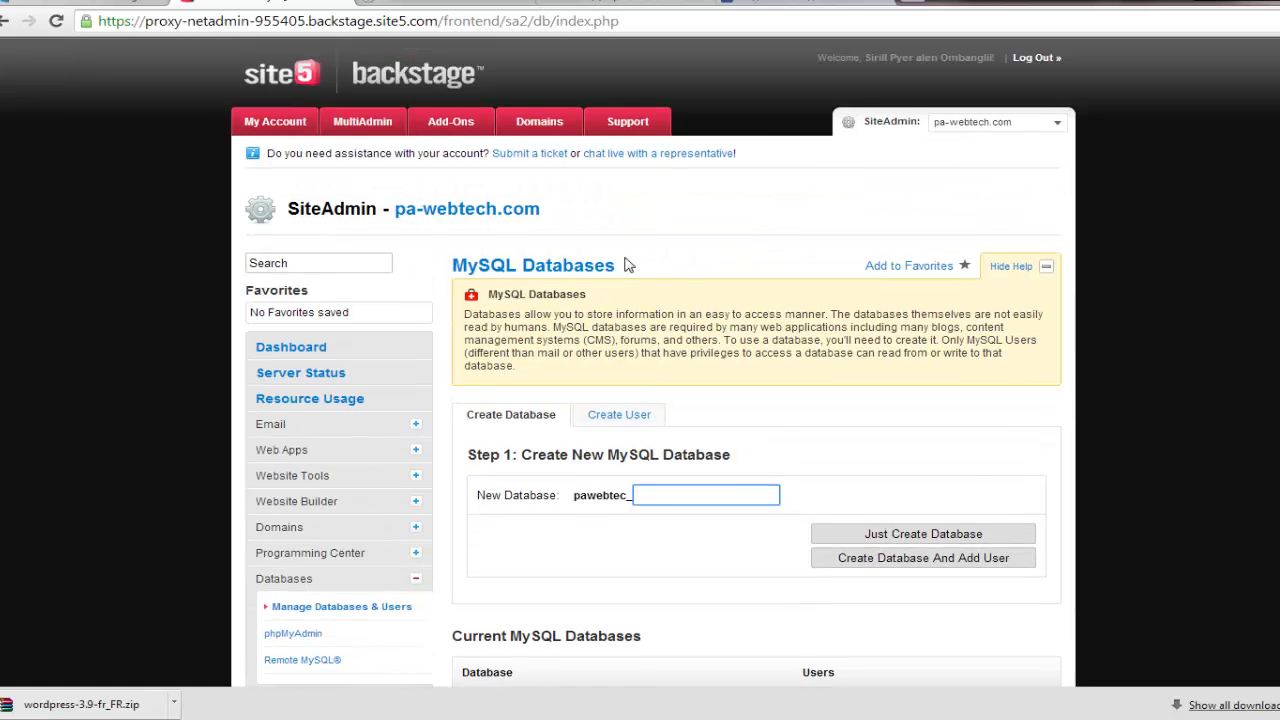
{"action": "left_click", "coordinate": [998, 124]}
{"action": "left_click", "coordinate": [900, 240]}
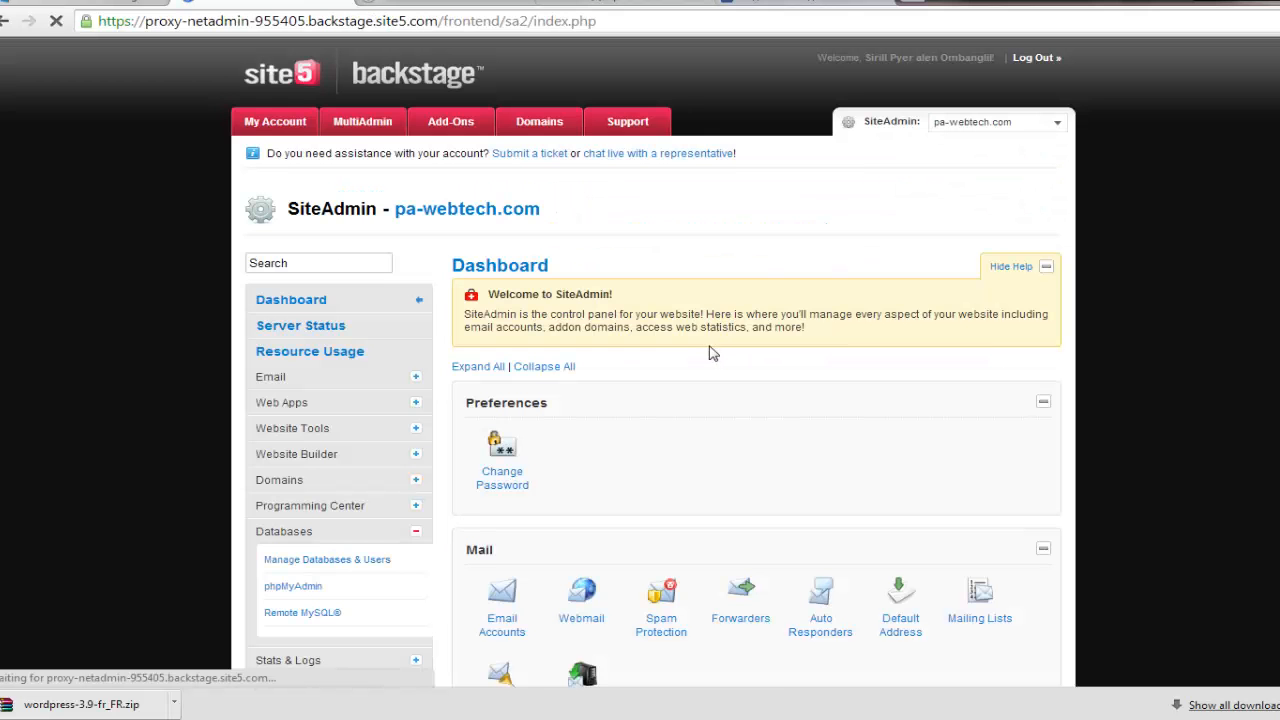
Step: Launch the full File Manager and open the press.pa-webtech.com folder
{"action": "scroll", "coordinate": [683, 349], "scroll_direction": "down", "scroll_amount": 3}
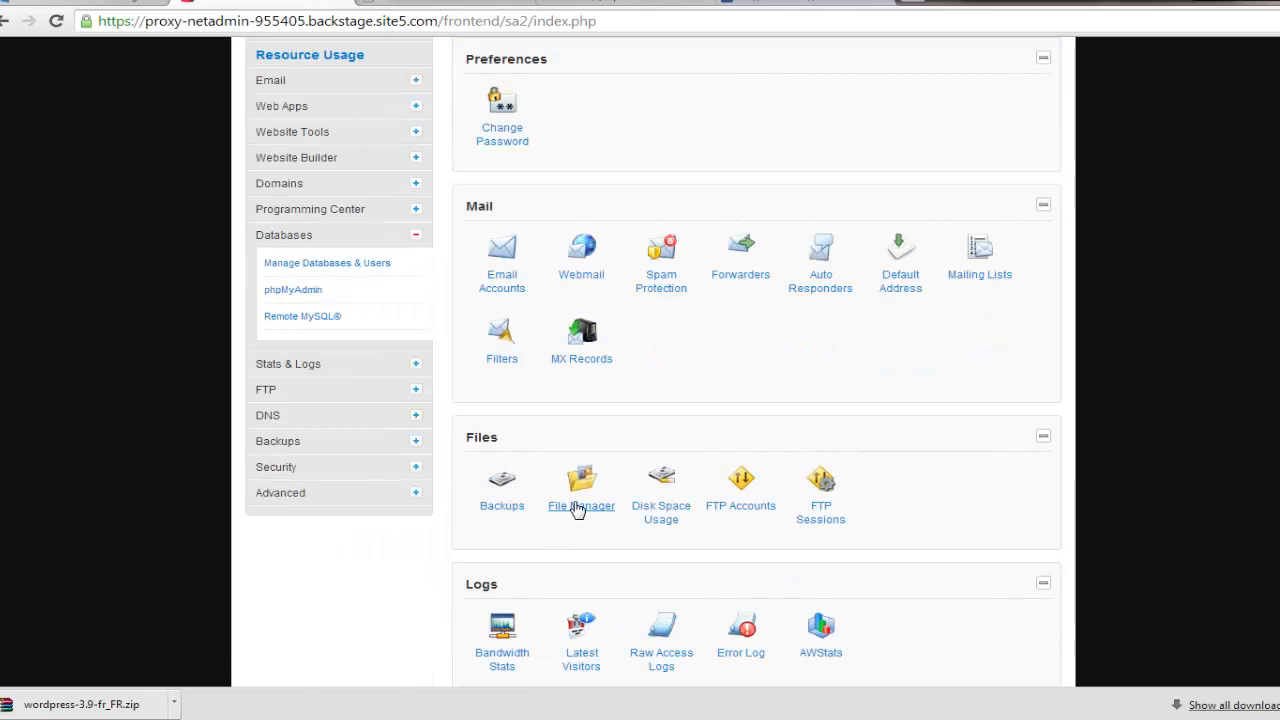
{"action": "left_click", "coordinate": [587, 487]}
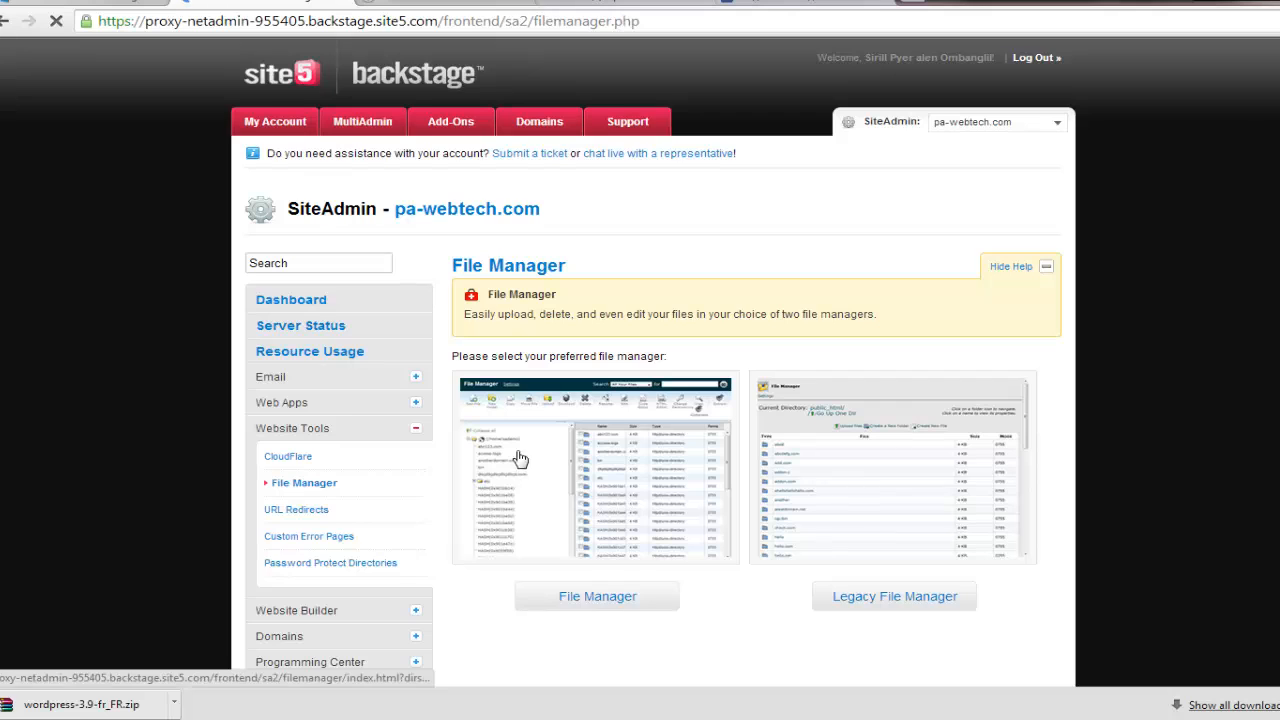
{"action": "left_click", "coordinate": [557, 458]}
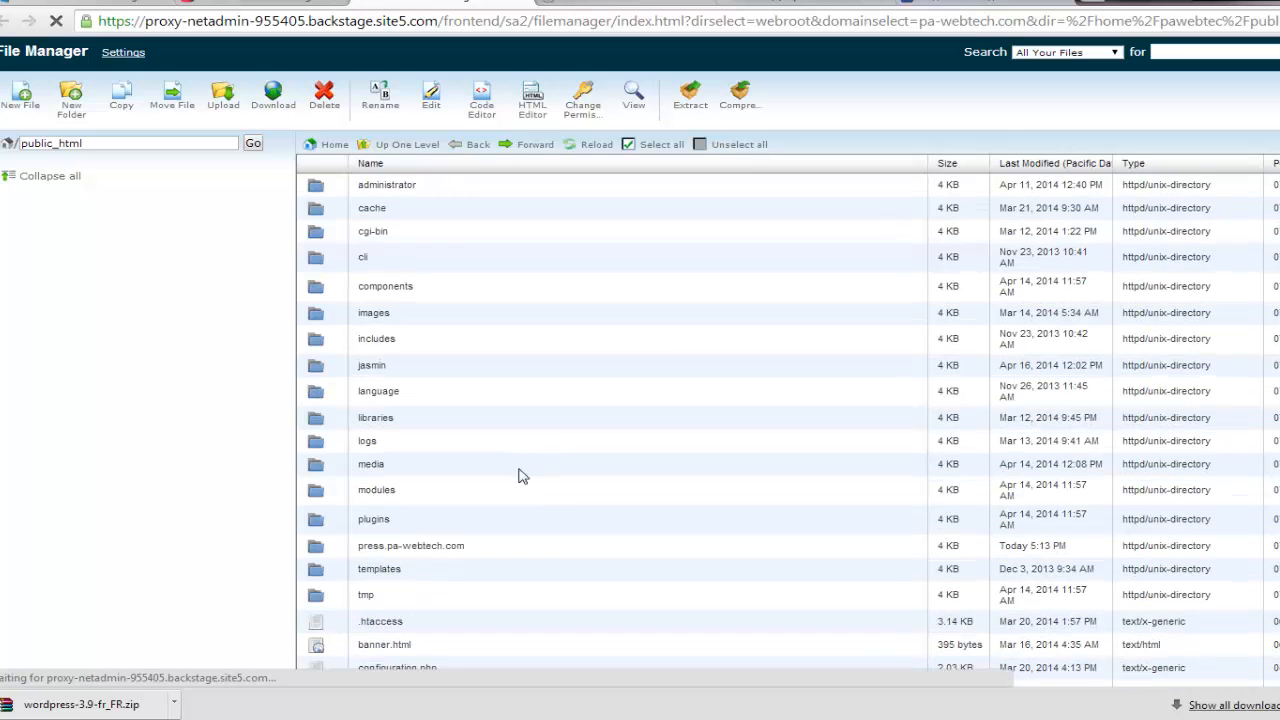
{"action": "scroll", "coordinate": [557, 423], "scroll_direction": "down", "scroll_amount": 2}
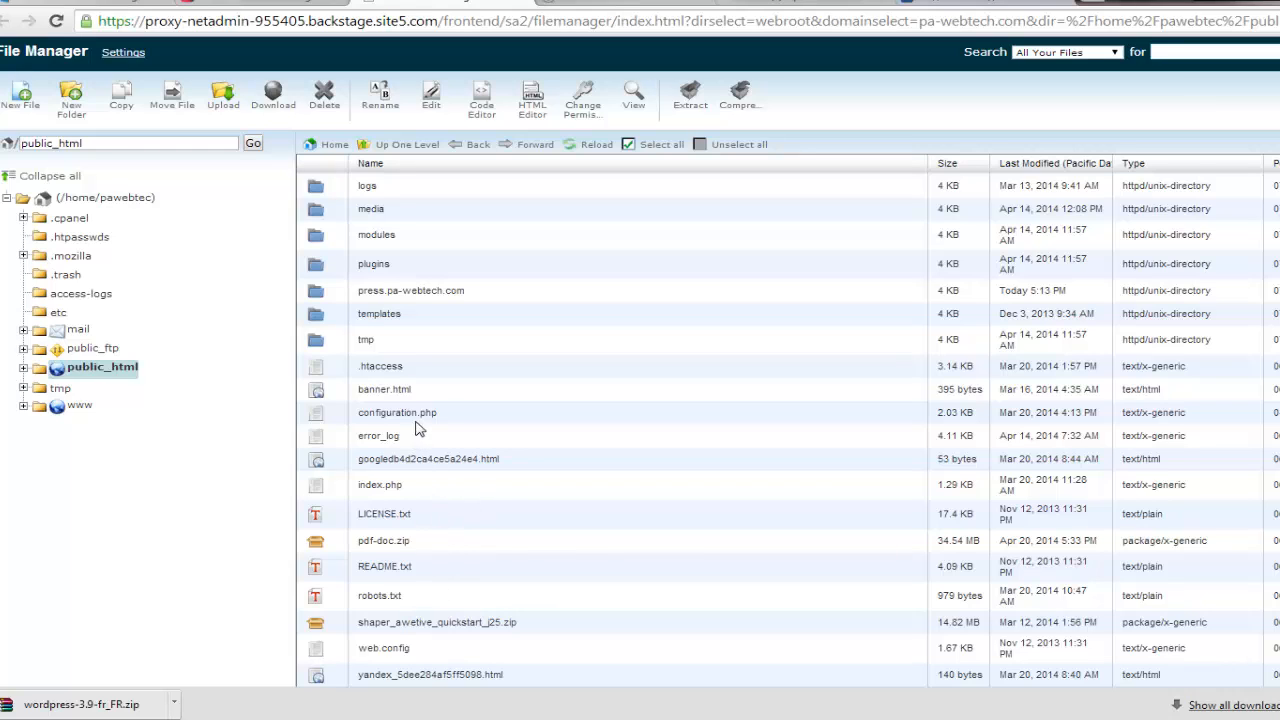
{"action": "double_click", "coordinate": [418, 291]}
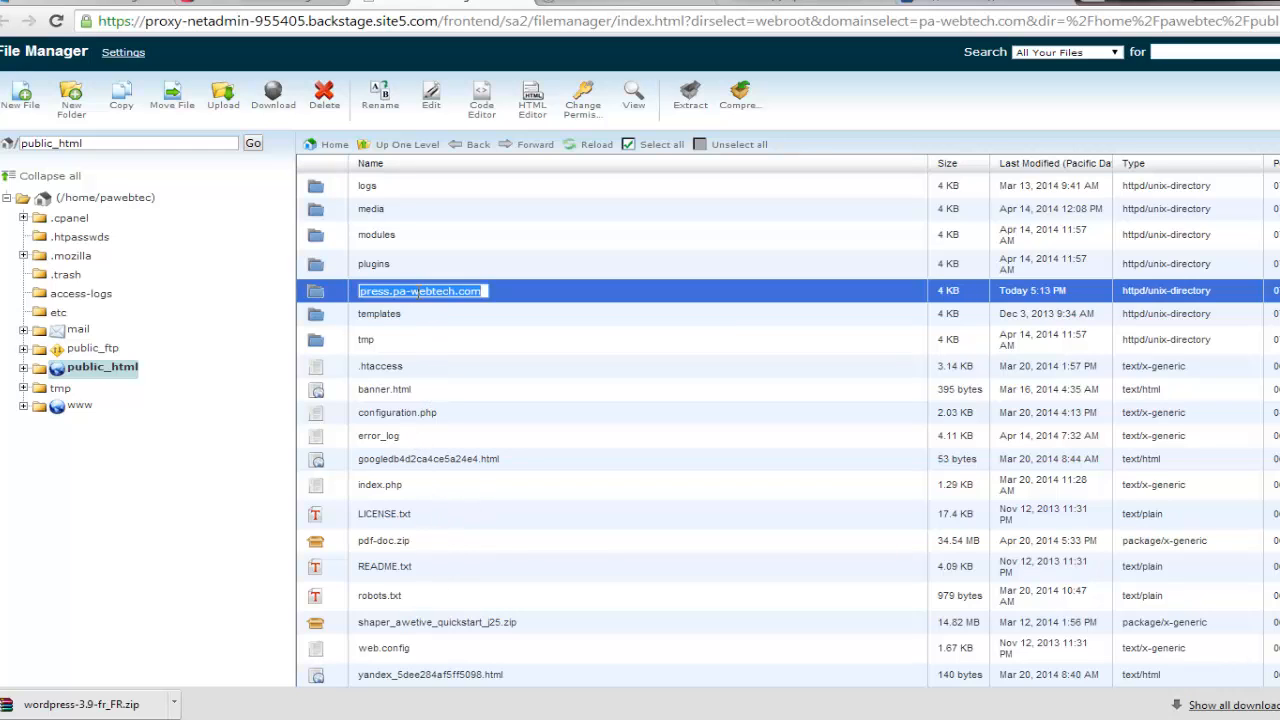
{"action": "double_click", "coordinate": [318, 293]}
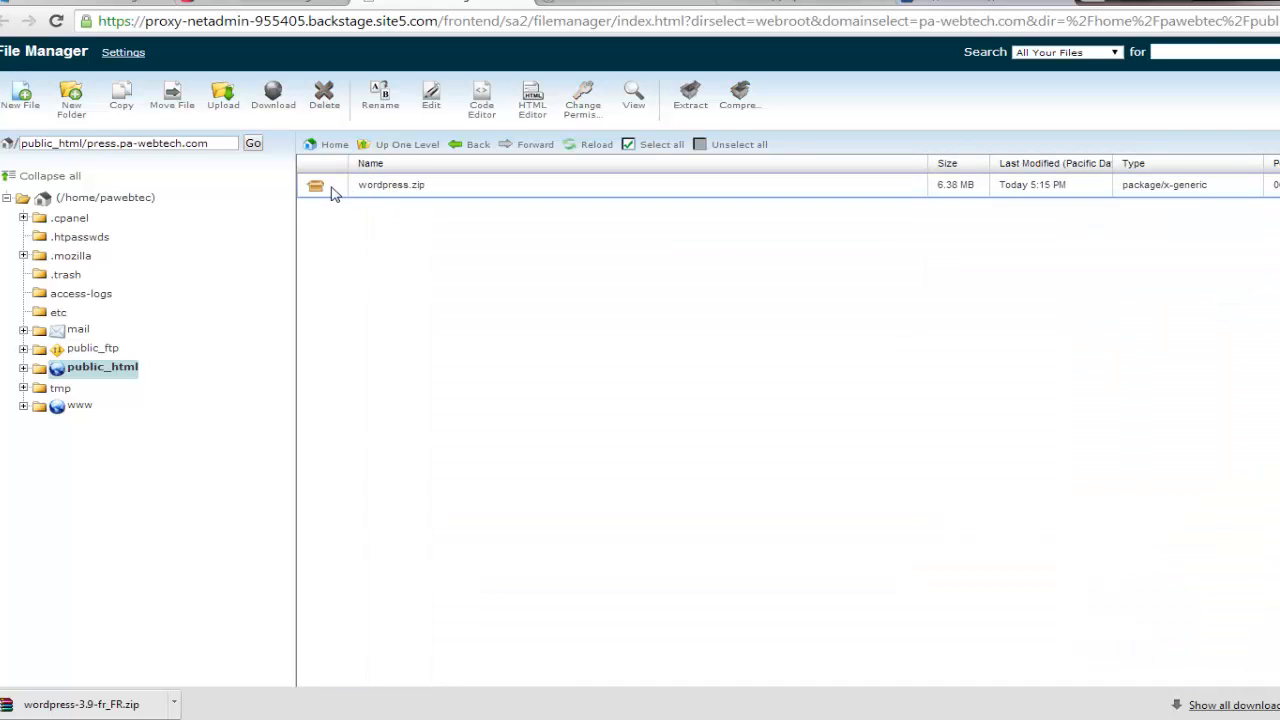
Step: Extract wordpress.zip into press.pa-webtech.com and return to the SiteAdmin File Manager page
{"action": "left_click", "coordinate": [332, 194]}
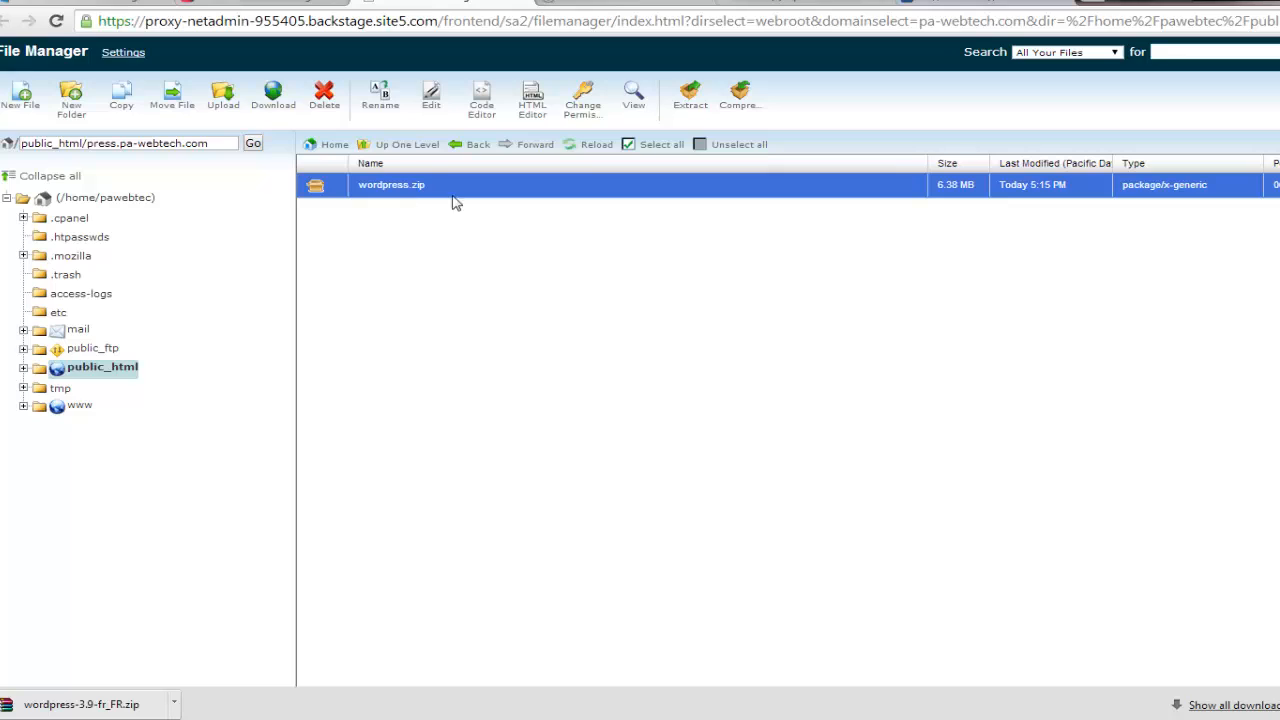
{"action": "left_click", "coordinate": [688, 108]}
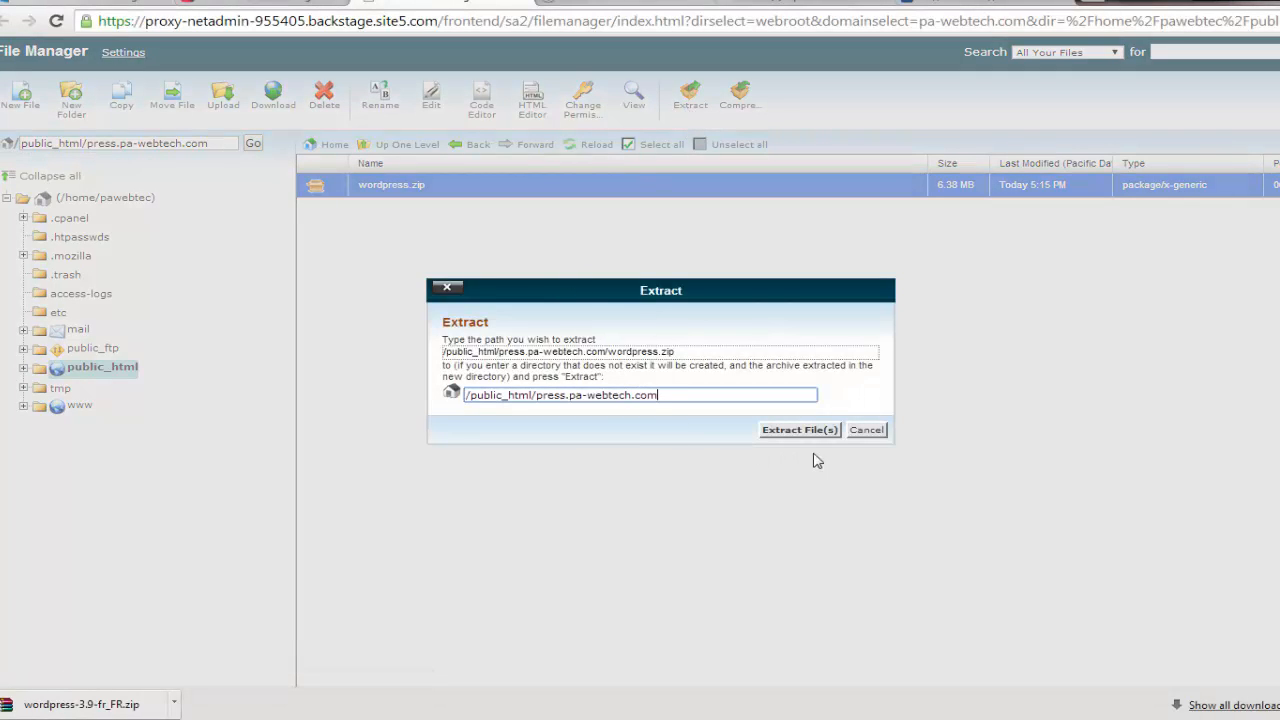
{"action": "left_click", "coordinate": [806, 431]}
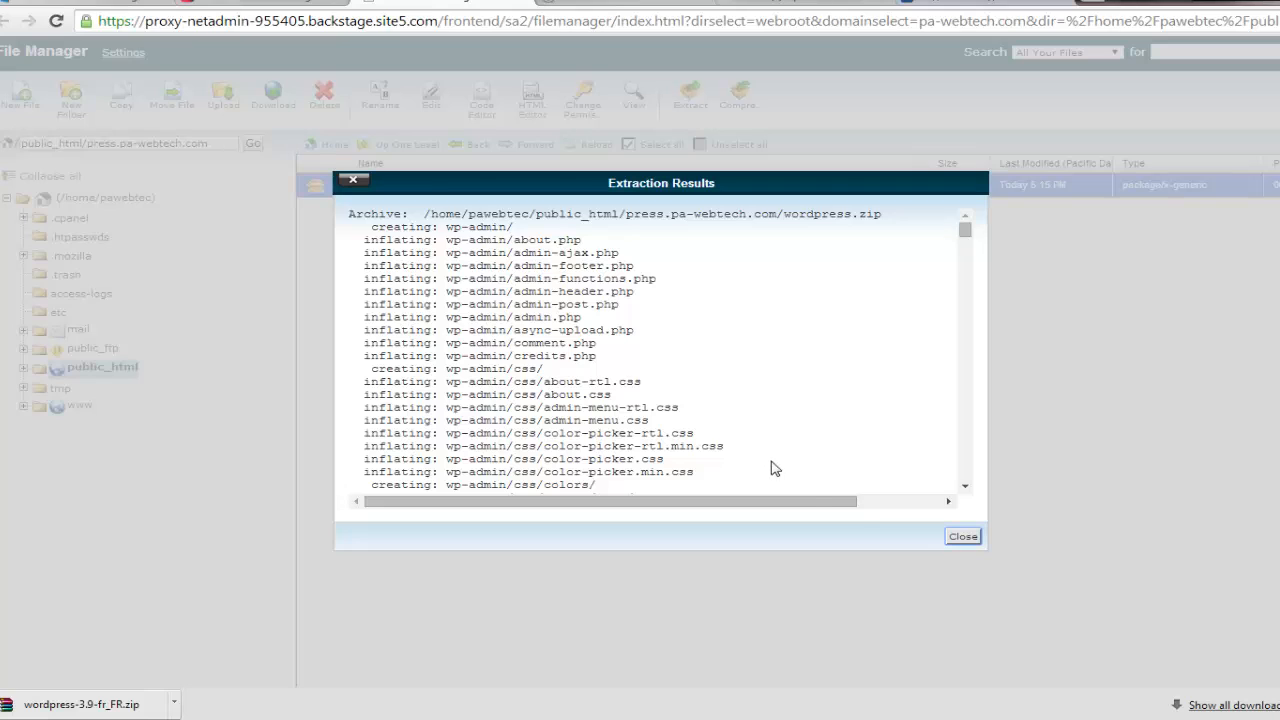
{"action": "left_click", "coordinate": [962, 538]}
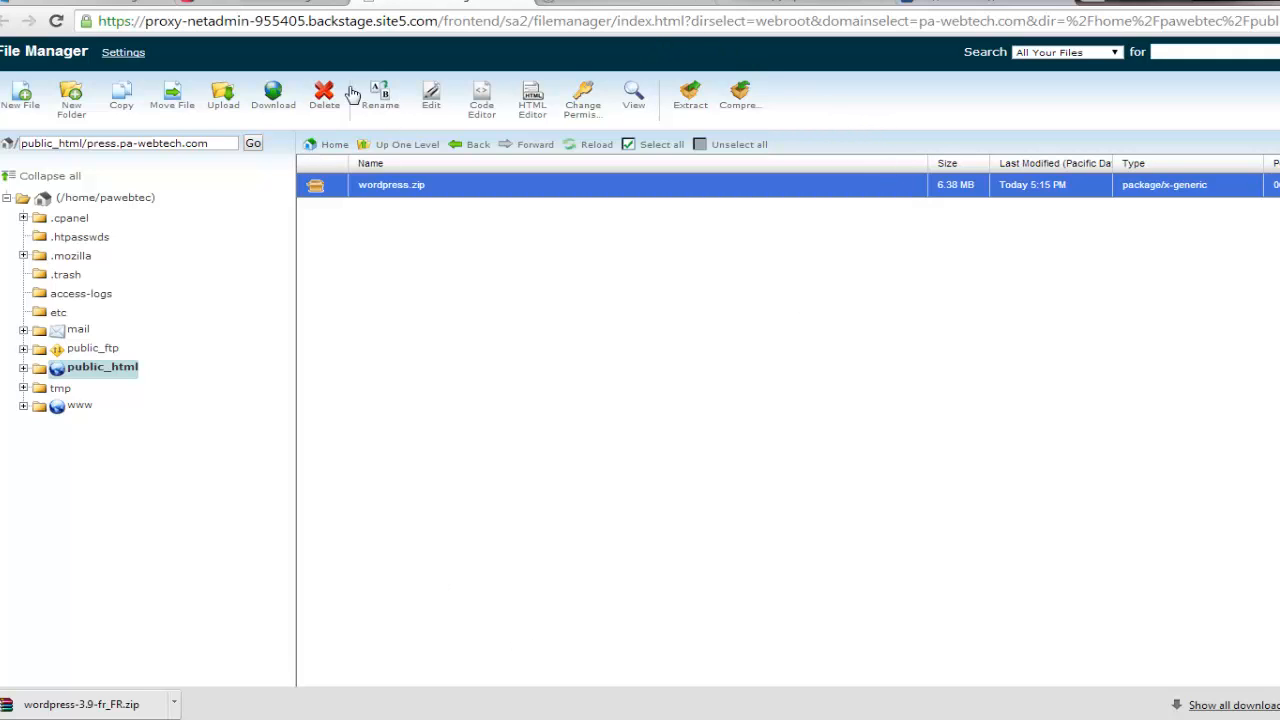
{"action": "left_click", "coordinate": [275, 3]}
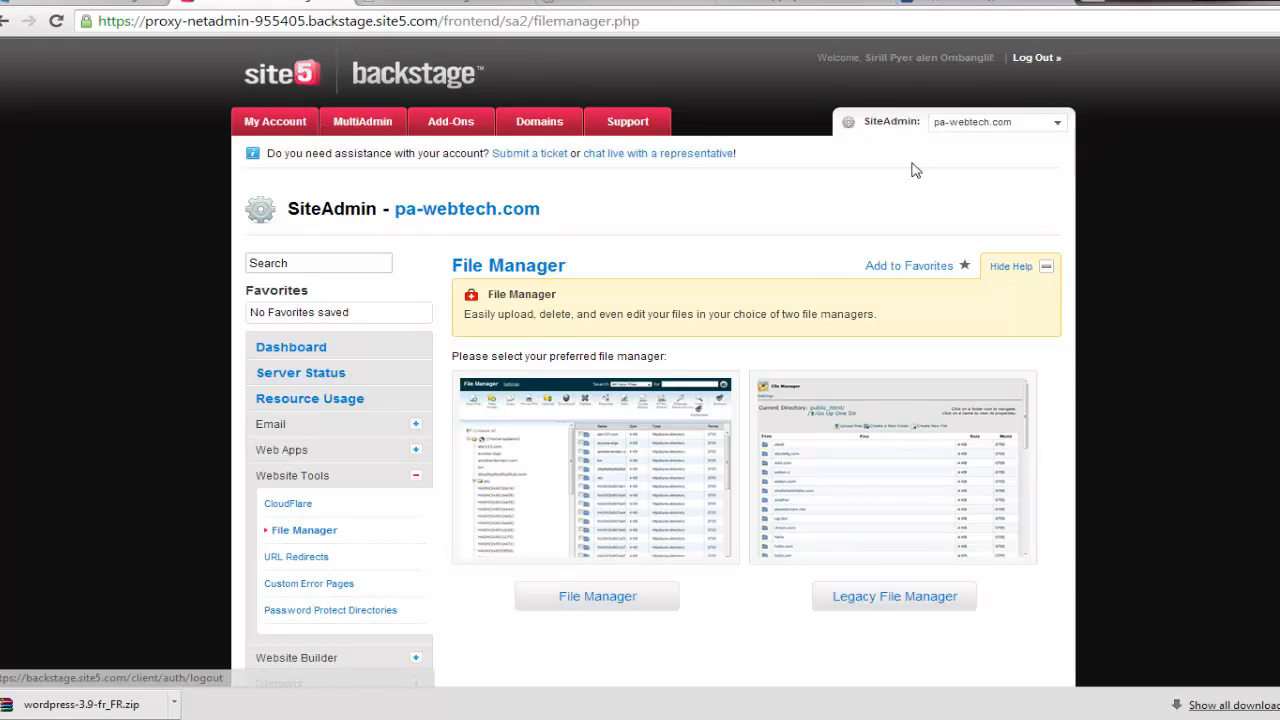
Step: Open Databases > Manage Databases & Users and scroll to the current MySQL databases list
{"action": "scroll", "coordinate": [685, 314], "scroll_direction": "down", "scroll_amount": 4}
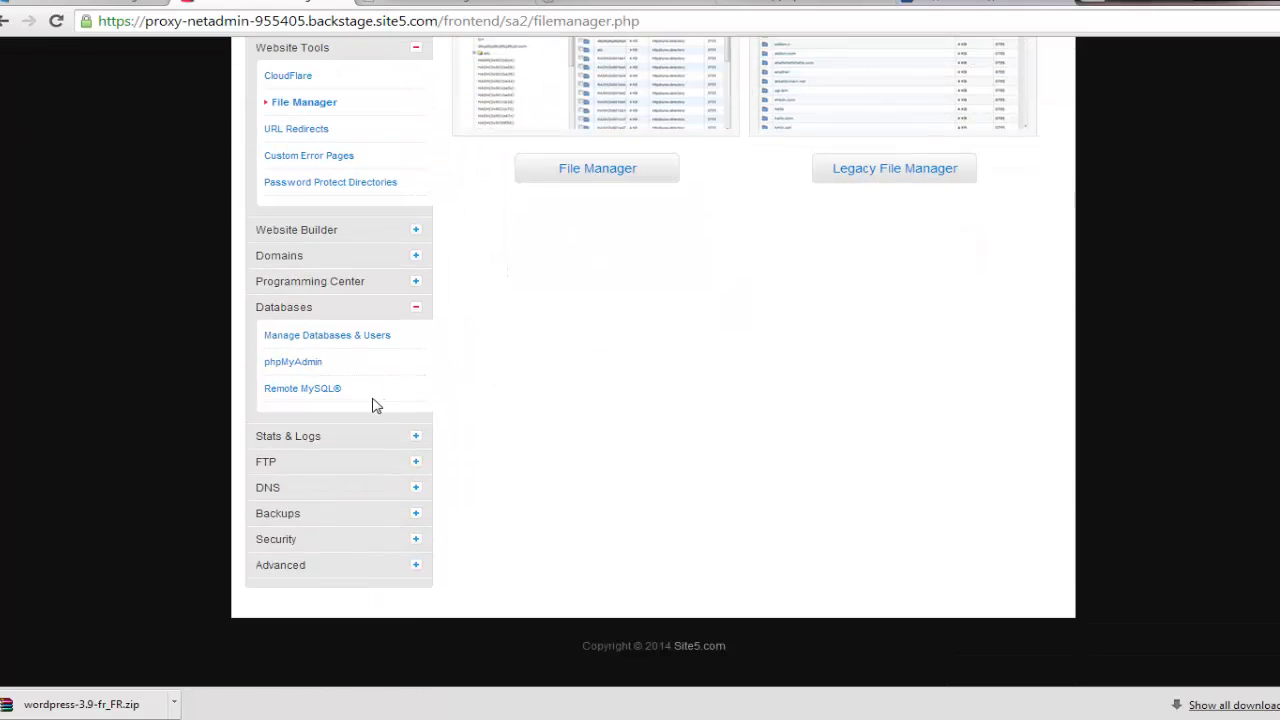
{"action": "left_click", "coordinate": [289, 337]}
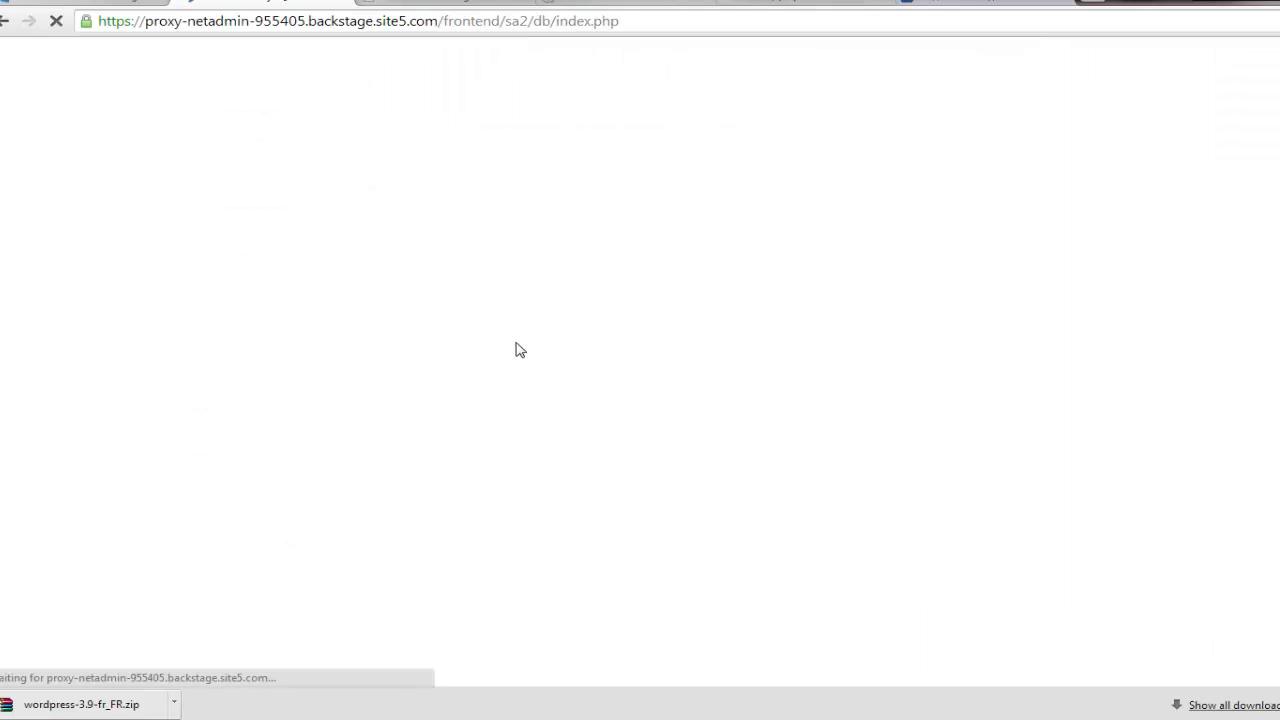
{"action": "scroll", "coordinate": [520, 355], "scroll_direction": "down", "scroll_amount": 4}
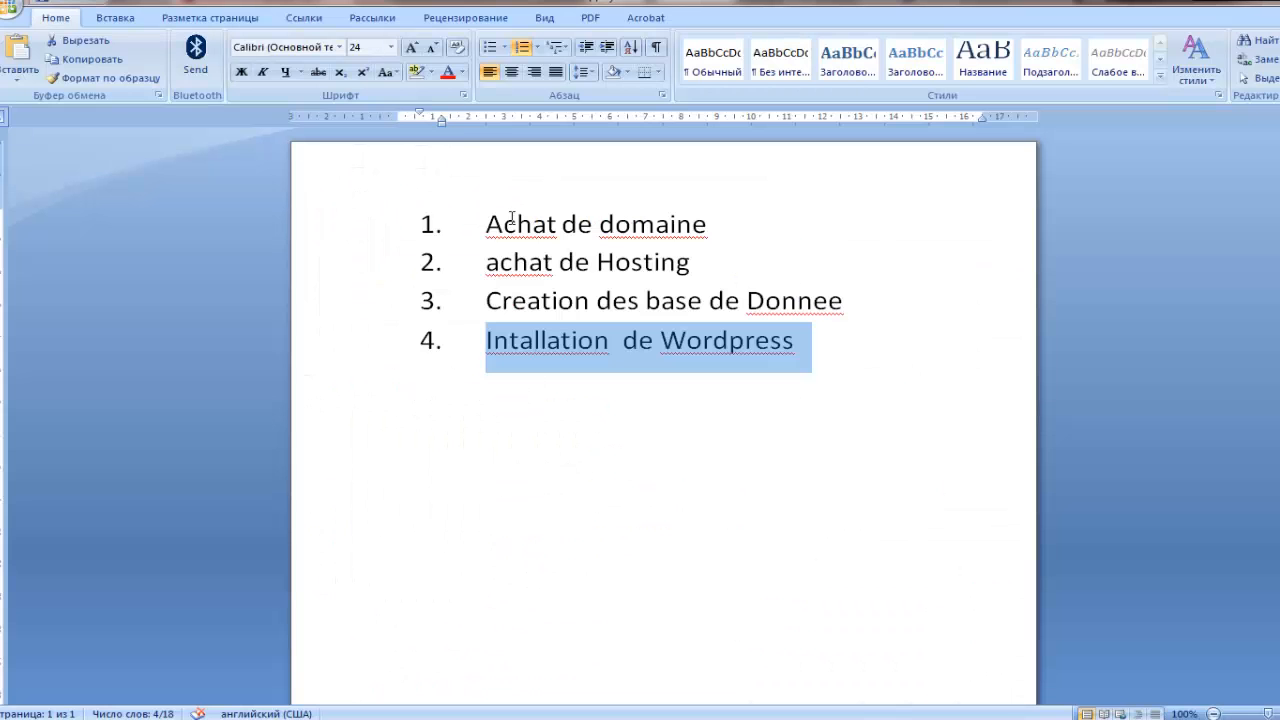
Step: Highlight each of the four plan items, Achat de domaine through WordPress installation, then return to the browser
{"action": "left_click_drag", "start_coordinate": [512, 218], "coordinate": [743, 217]}
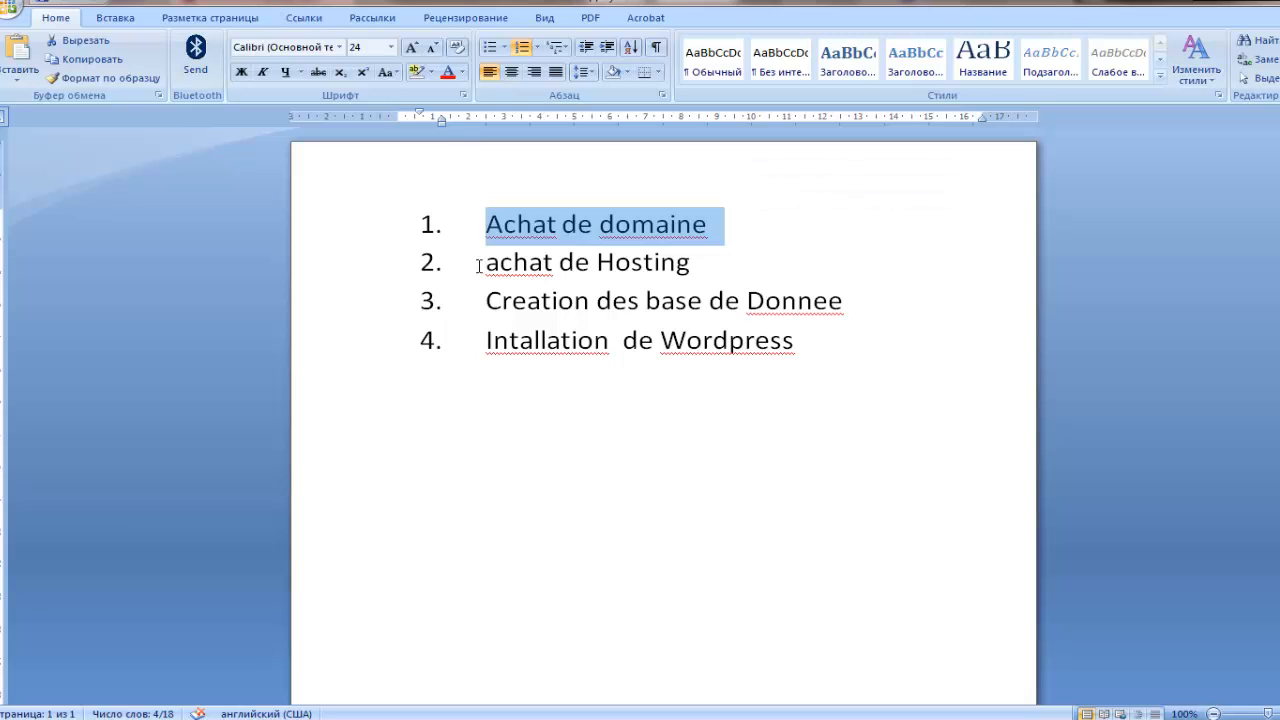
{"action": "left_click_drag", "start_coordinate": [479, 265], "coordinate": [723, 277]}
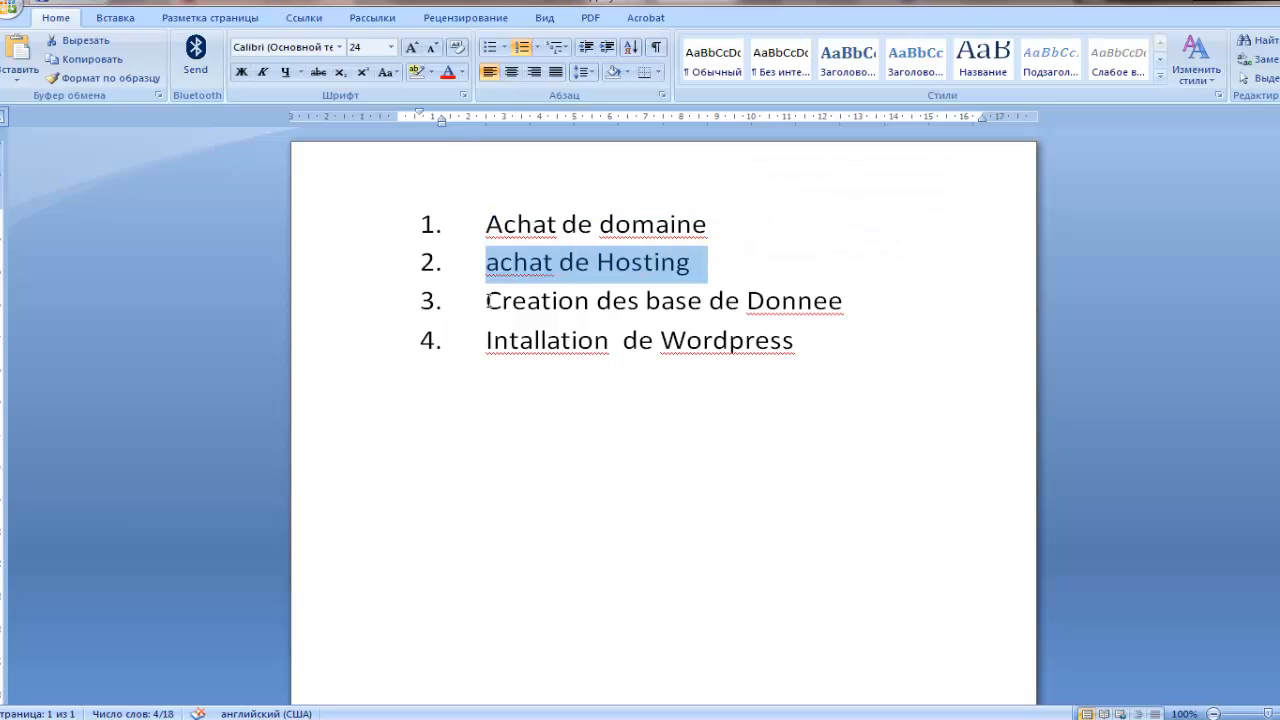
{"action": "left_click_drag", "start_coordinate": [488, 301], "coordinate": [870, 316]}
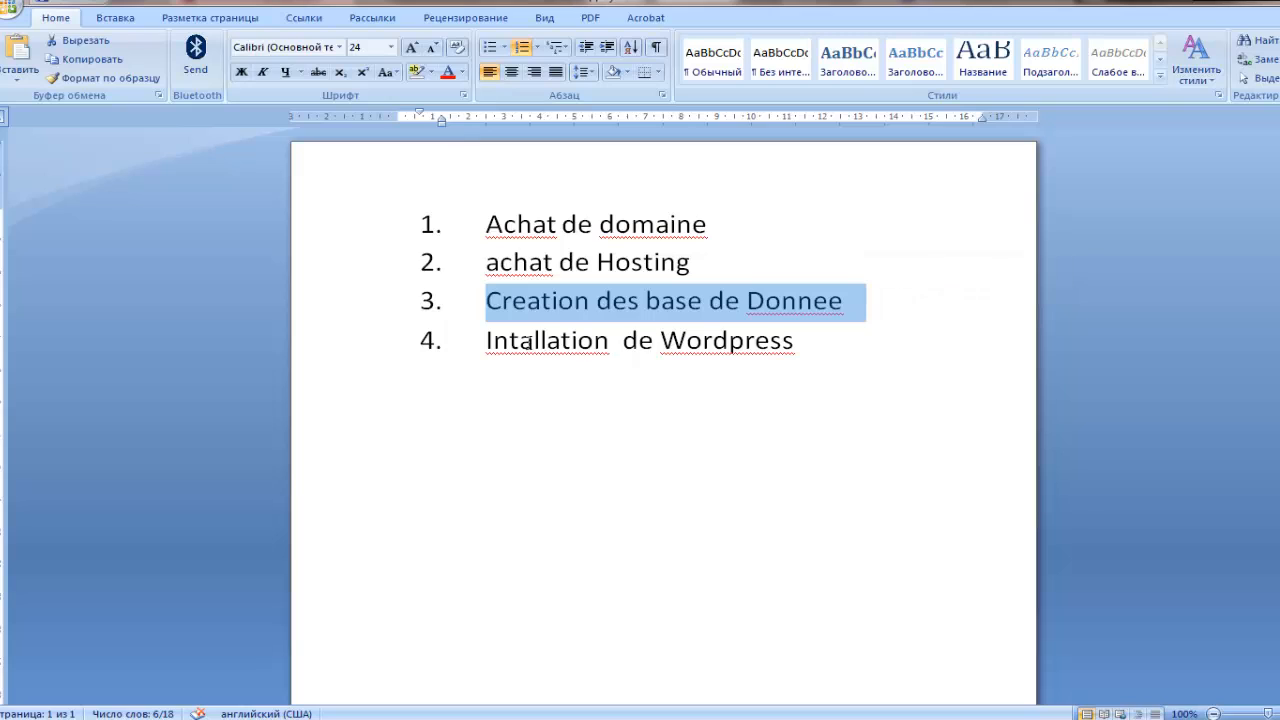
{"action": "left_click_drag", "start_coordinate": [482, 341], "coordinate": [811, 356]}
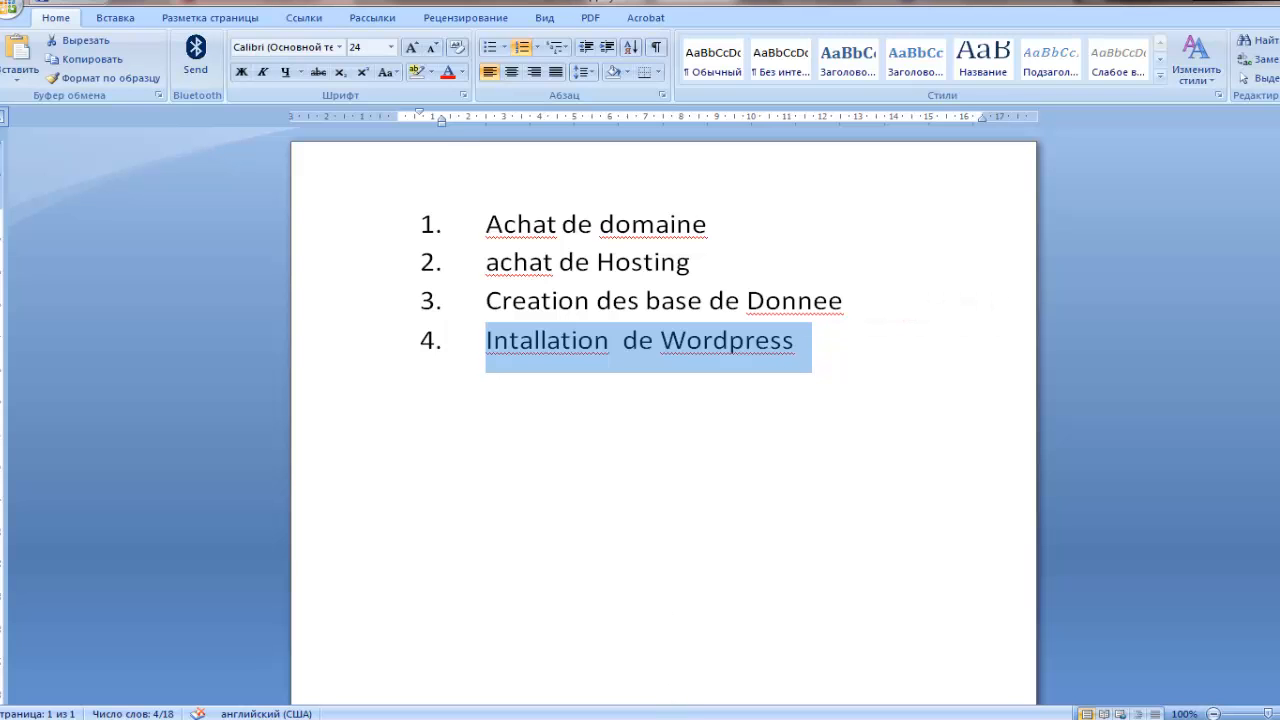
{"action": "key", "text": "alt+Tab"}
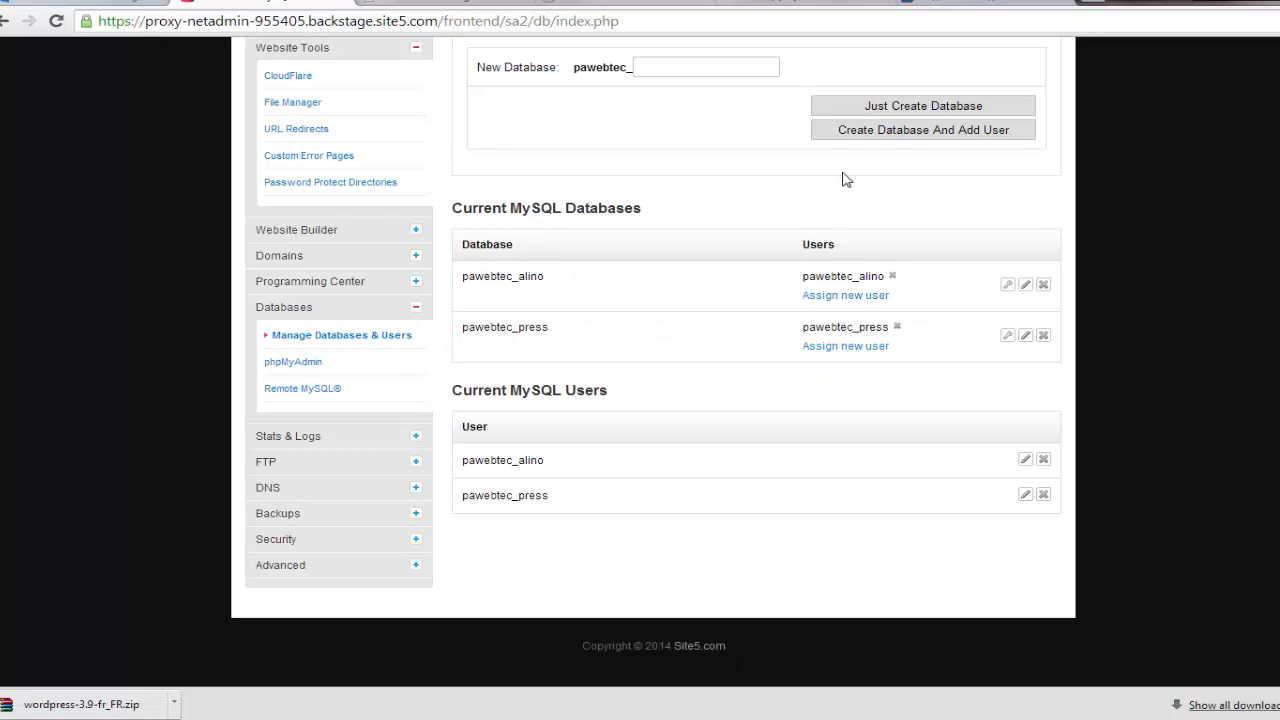
Step: Load press.pa-webtech.com in Chrome to reach WordPress's missing wp-config.php notice
{"action": "left_click", "coordinate": [432, 2]}
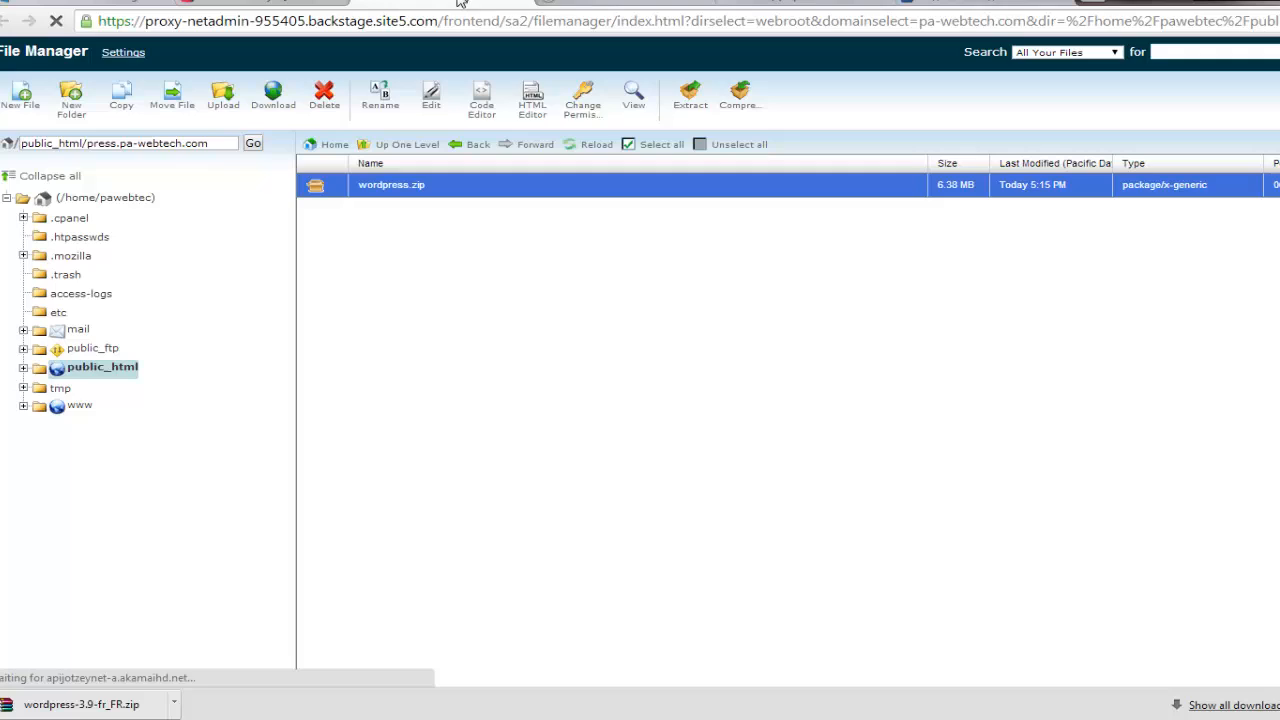
{"action": "left_click", "coordinate": [562, 3]}
{"action": "left_click", "coordinate": [251, 22]}
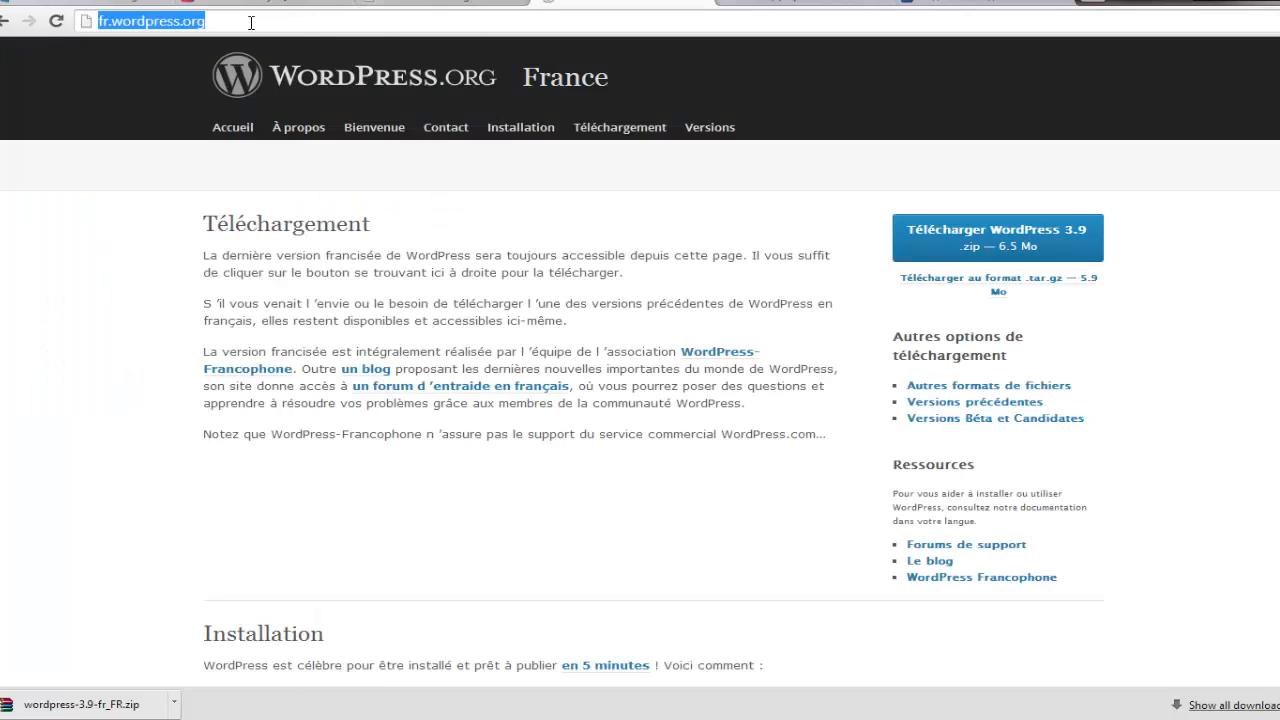
{"action": "type", "text": "press.pa-webtech.com"}
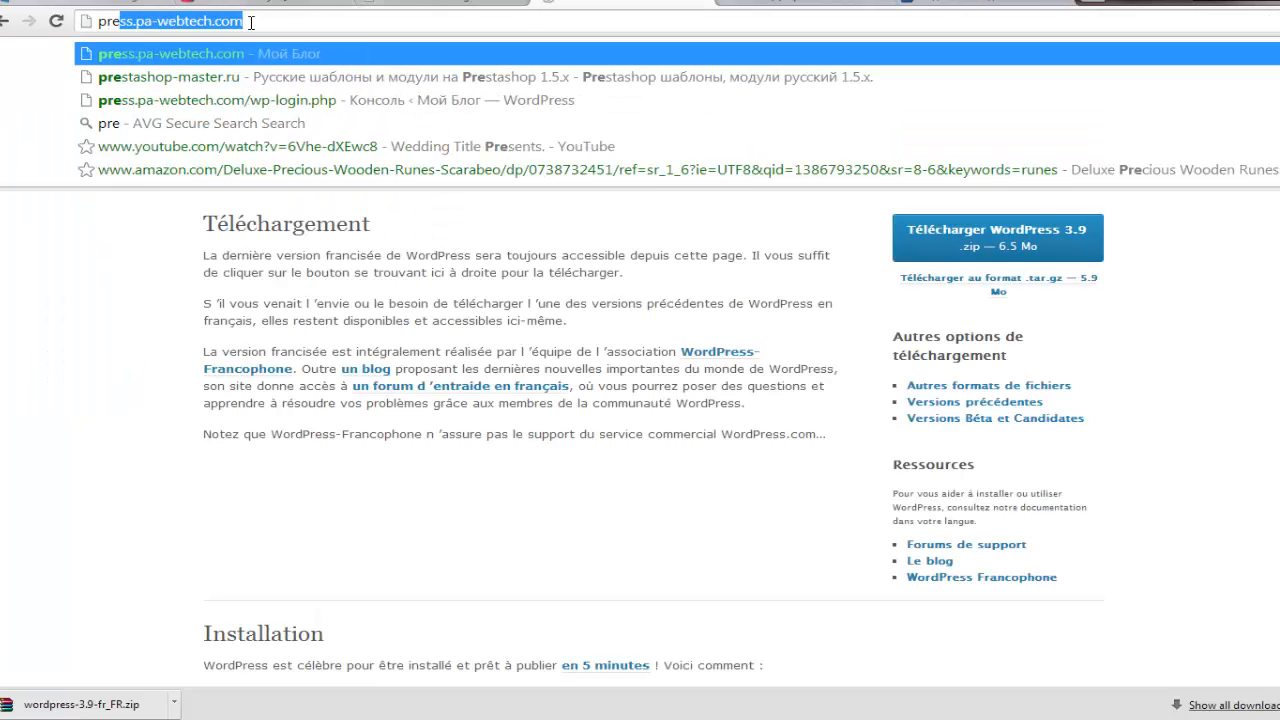
{"action": "key", "text": "Return"}
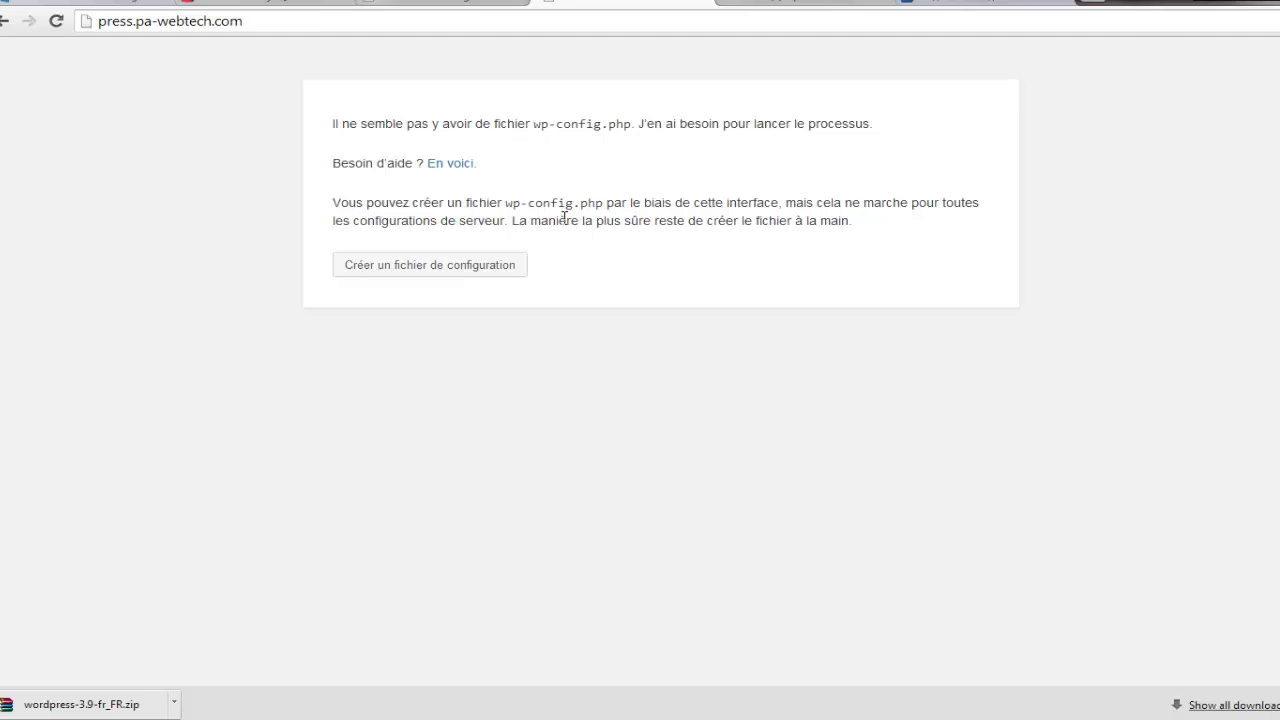
Step: Choose "Créer un fichier de configuration" and then "C'est parti !" to reach the database form
{"action": "left_click", "coordinate": [410, 273]}
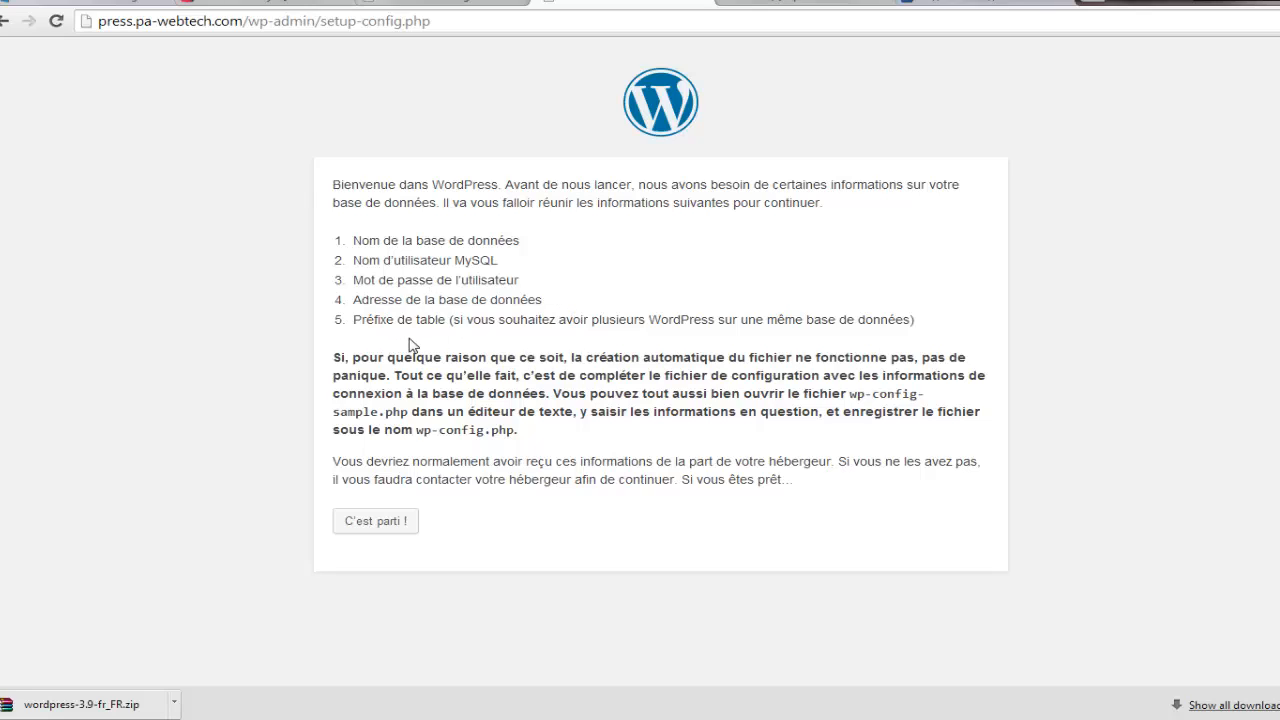
{"action": "left_click", "coordinate": [389, 527]}
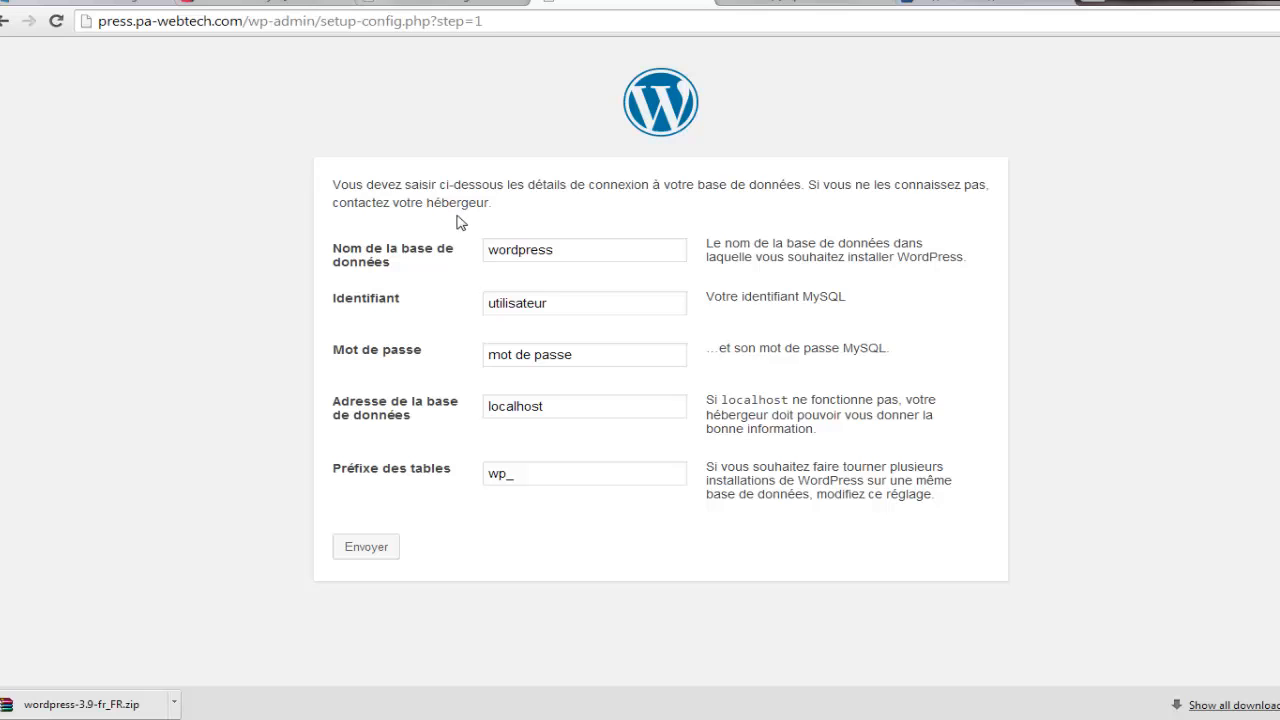
Step: Copy the pawebtec_press user name from the Site5 MySQL users list
{"action": "left_click", "coordinate": [243, 4]}
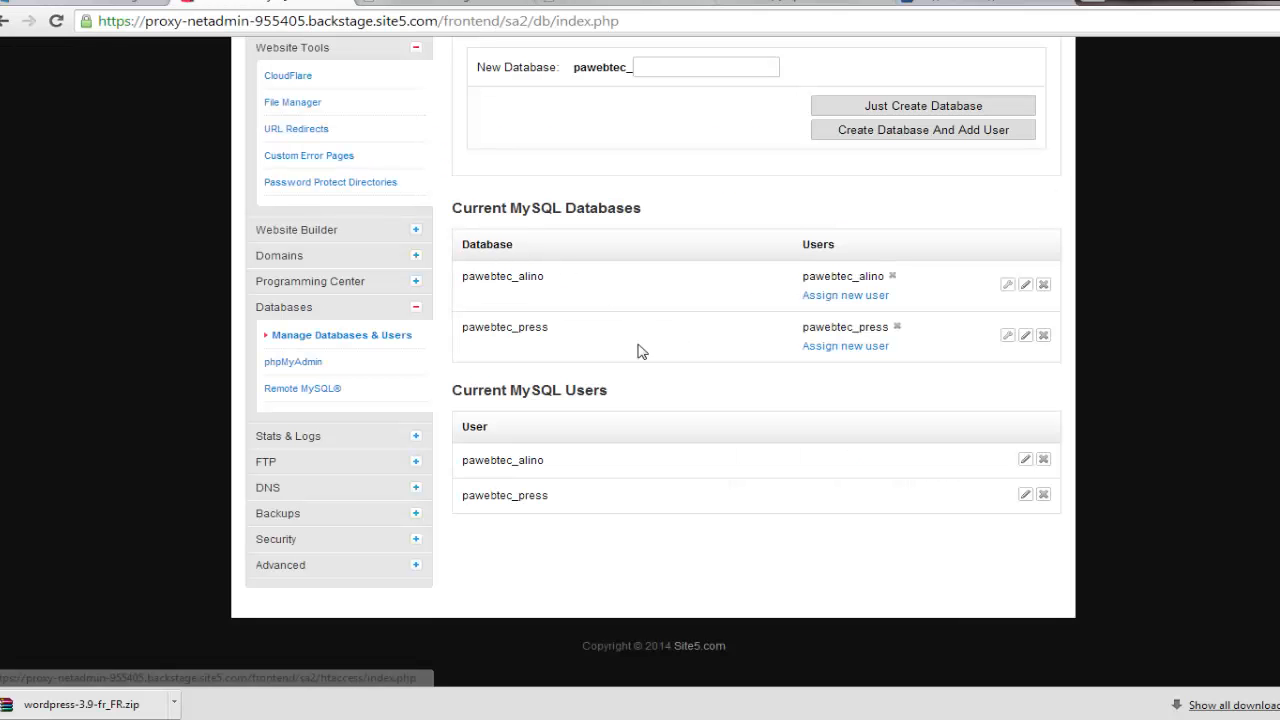
{"action": "left_click_drag", "start_coordinate": [553, 503], "coordinate": [461, 501]}
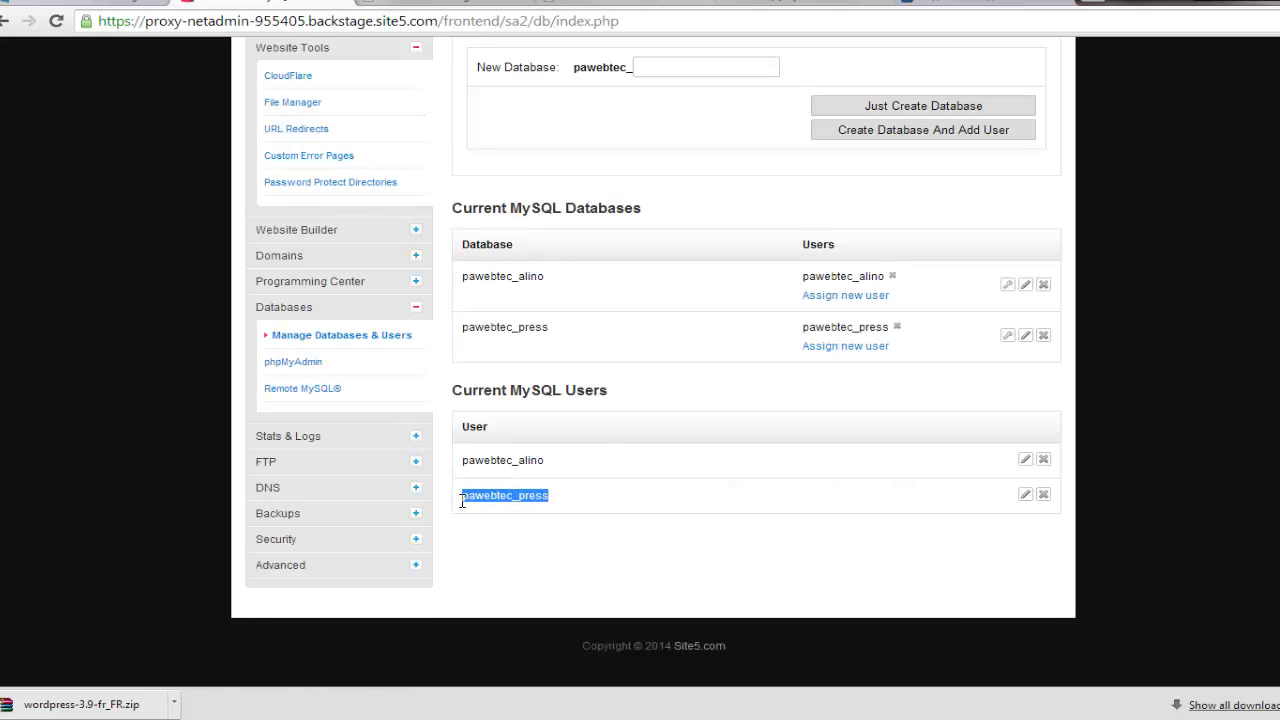
{"action": "right_click", "coordinate": [486, 500]}
{"action": "left_click", "coordinate": [524, 511]}
{"action": "left_click", "coordinate": [415, 6]}
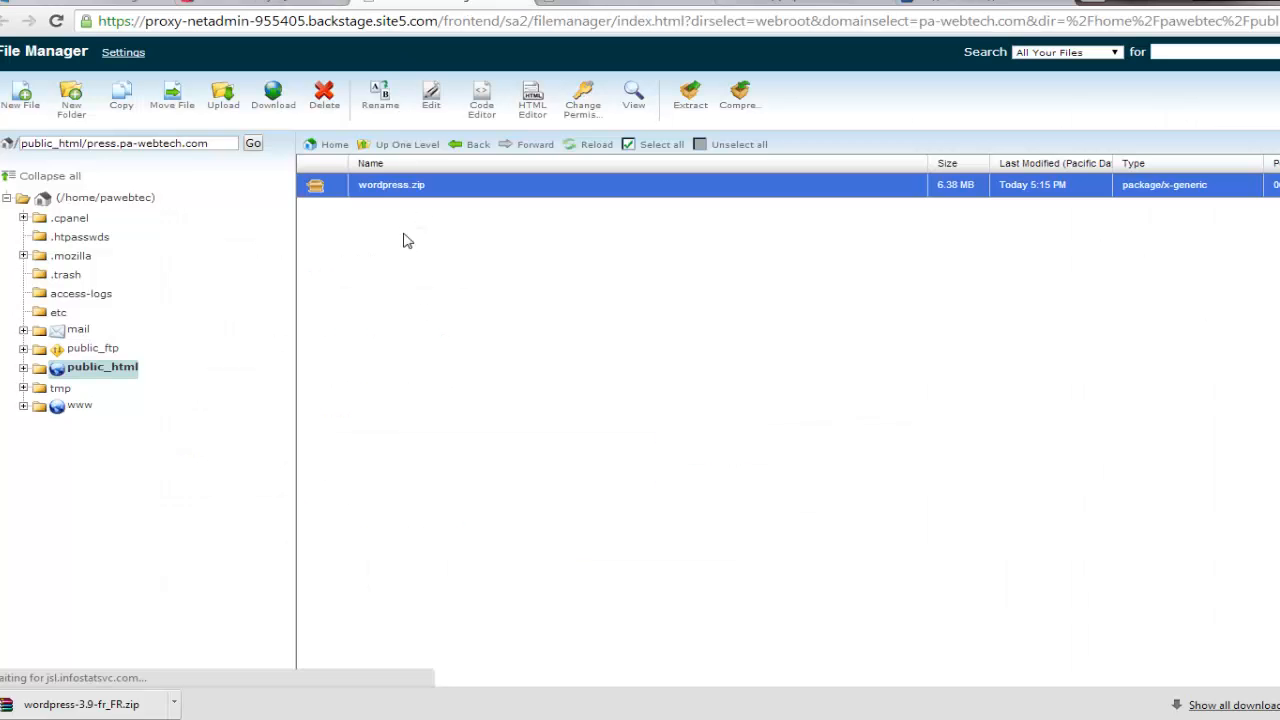
{"action": "left_click", "coordinate": [613, 3]}
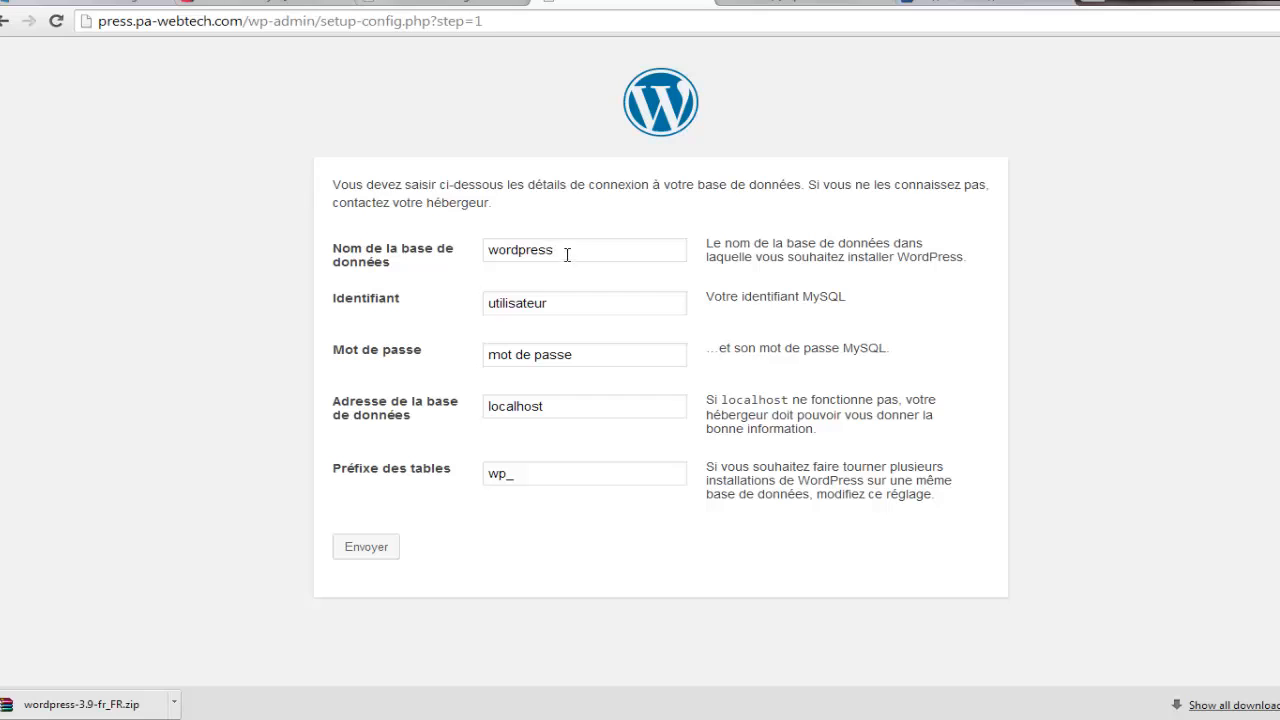
Step: Paste pawebtec_press into the database name and Identifiant fields and enter the database password
{"action": "left_click_drag", "start_coordinate": [567, 254], "coordinate": [352, 267]}
{"action": "key", "text": "ctrl+v"}
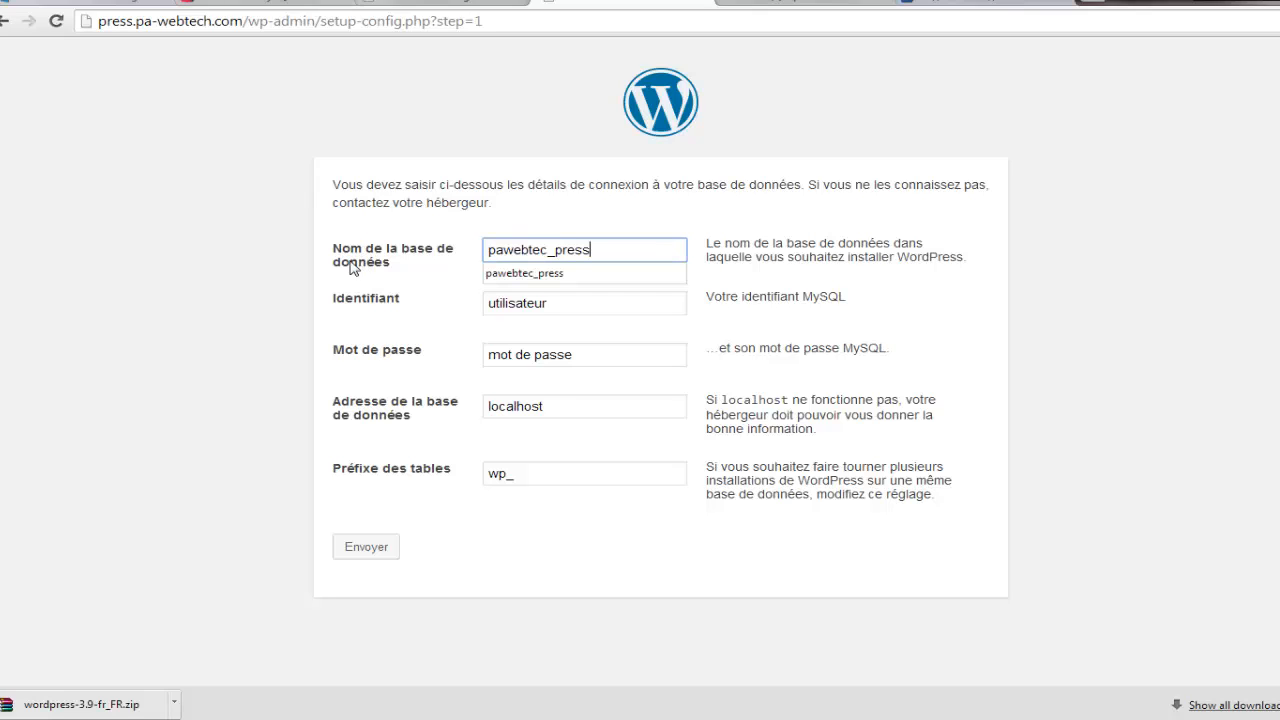
{"action": "left_click", "coordinate": [410, 262]}
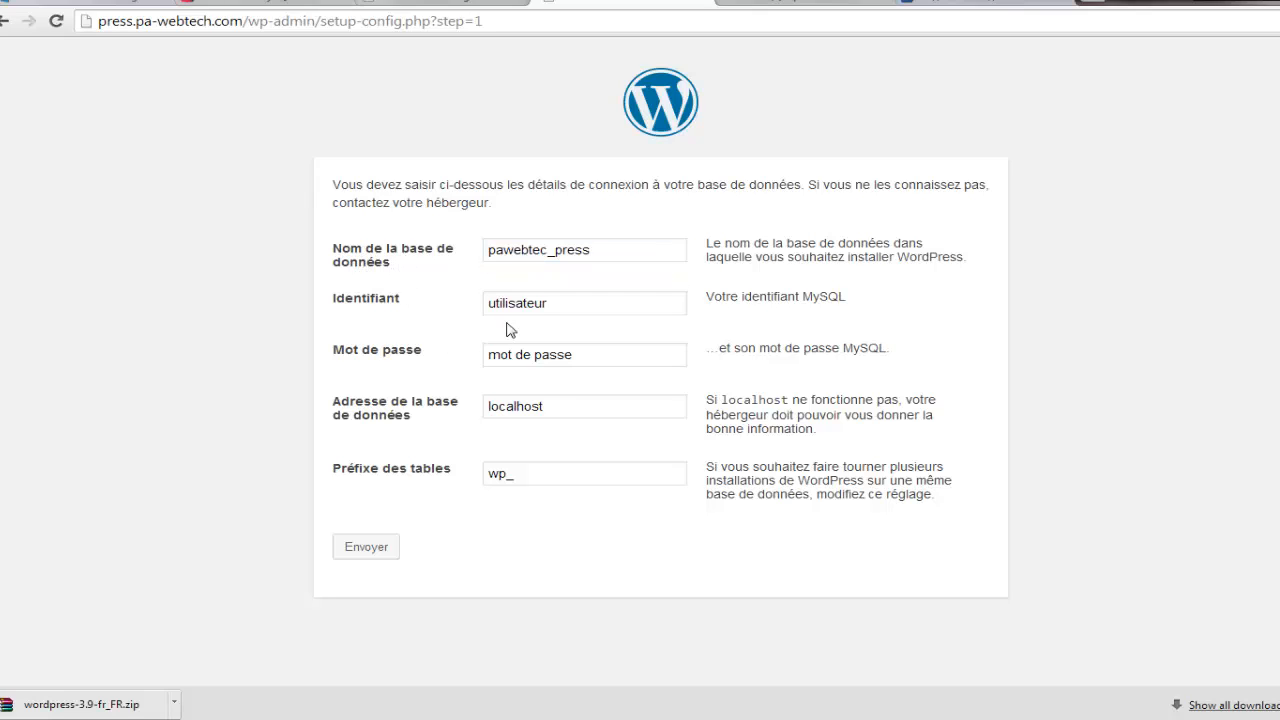
{"action": "left_click_drag", "start_coordinate": [596, 307], "coordinate": [448, 337]}
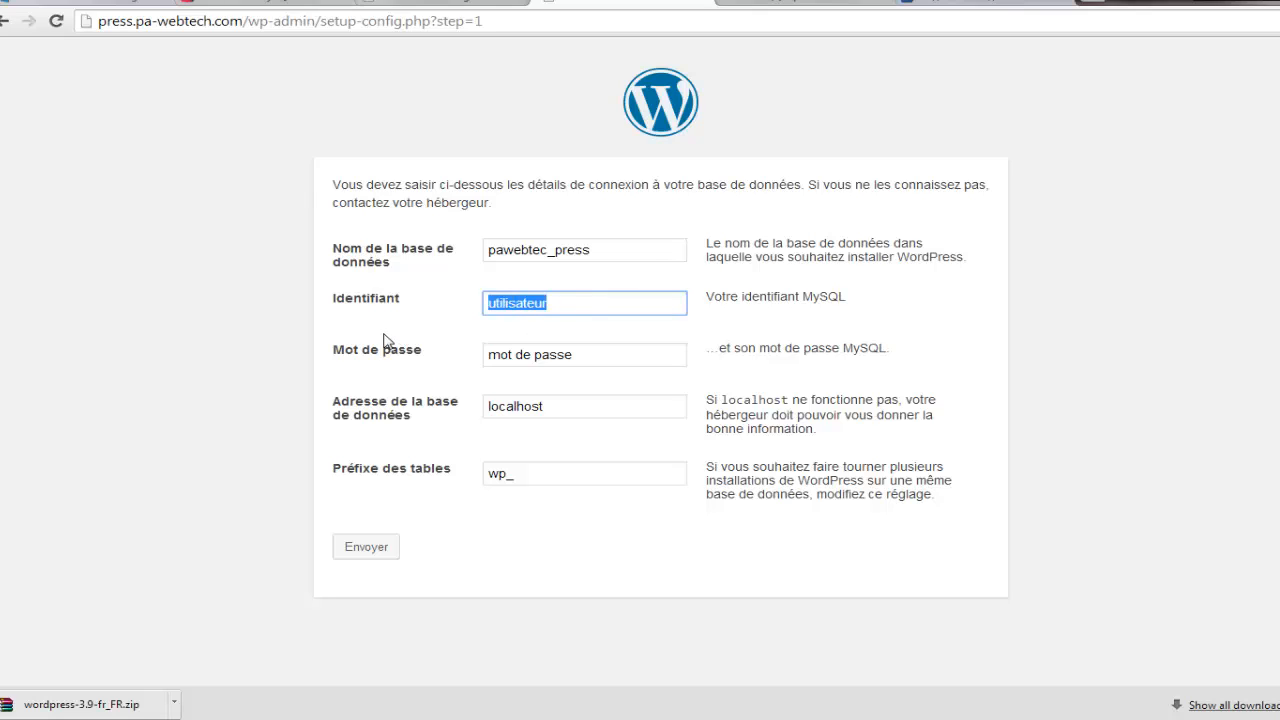
{"action": "key", "text": "ctrl+v"}
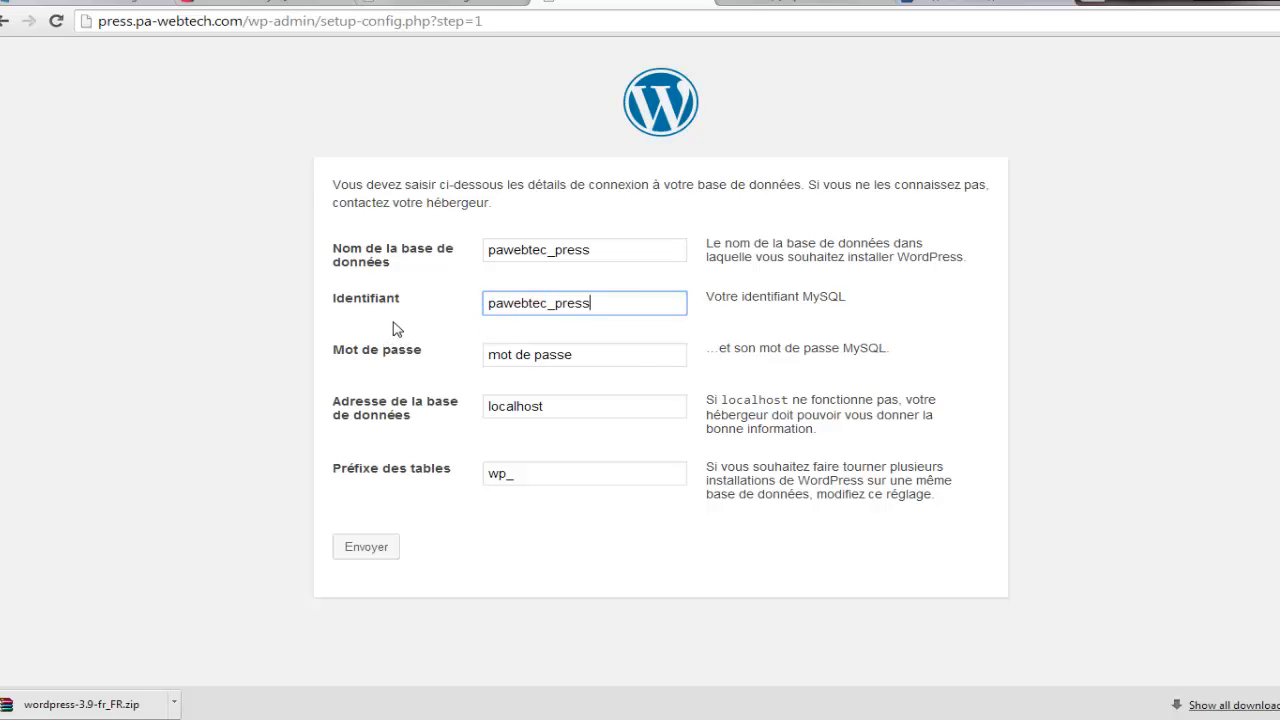
{"action": "left_click_drag", "start_coordinate": [637, 354], "coordinate": [274, 363]}
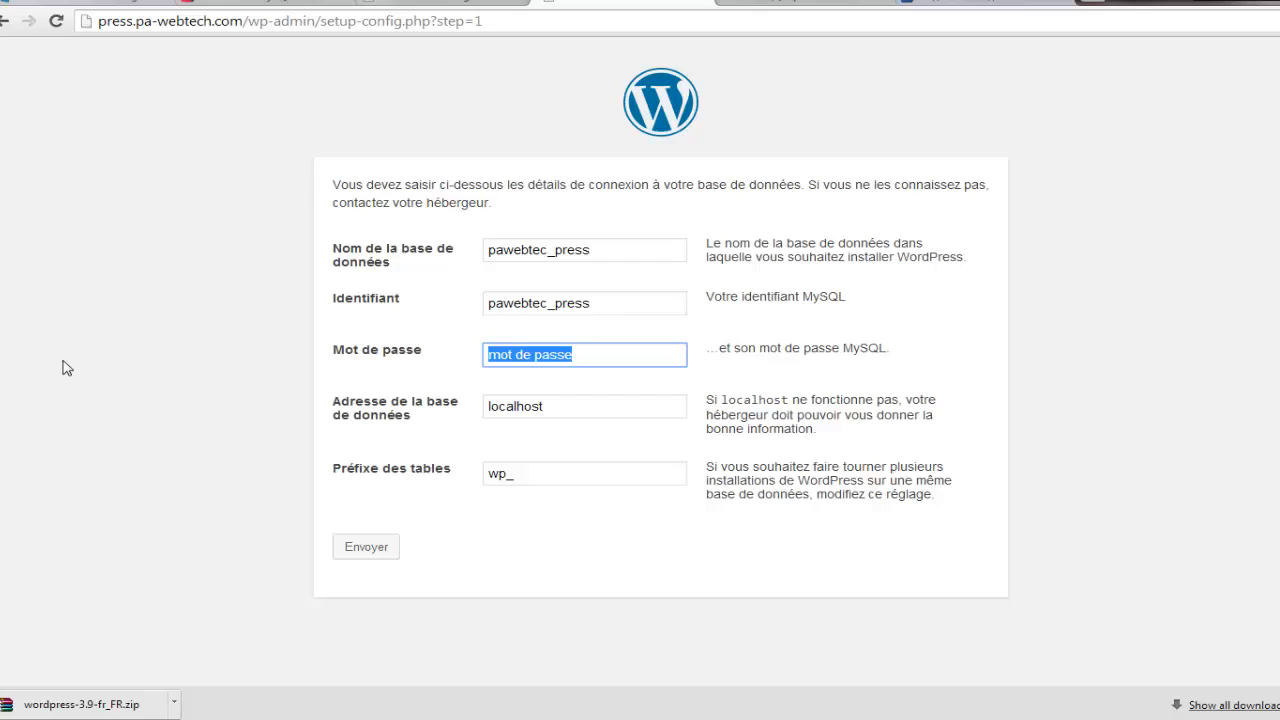
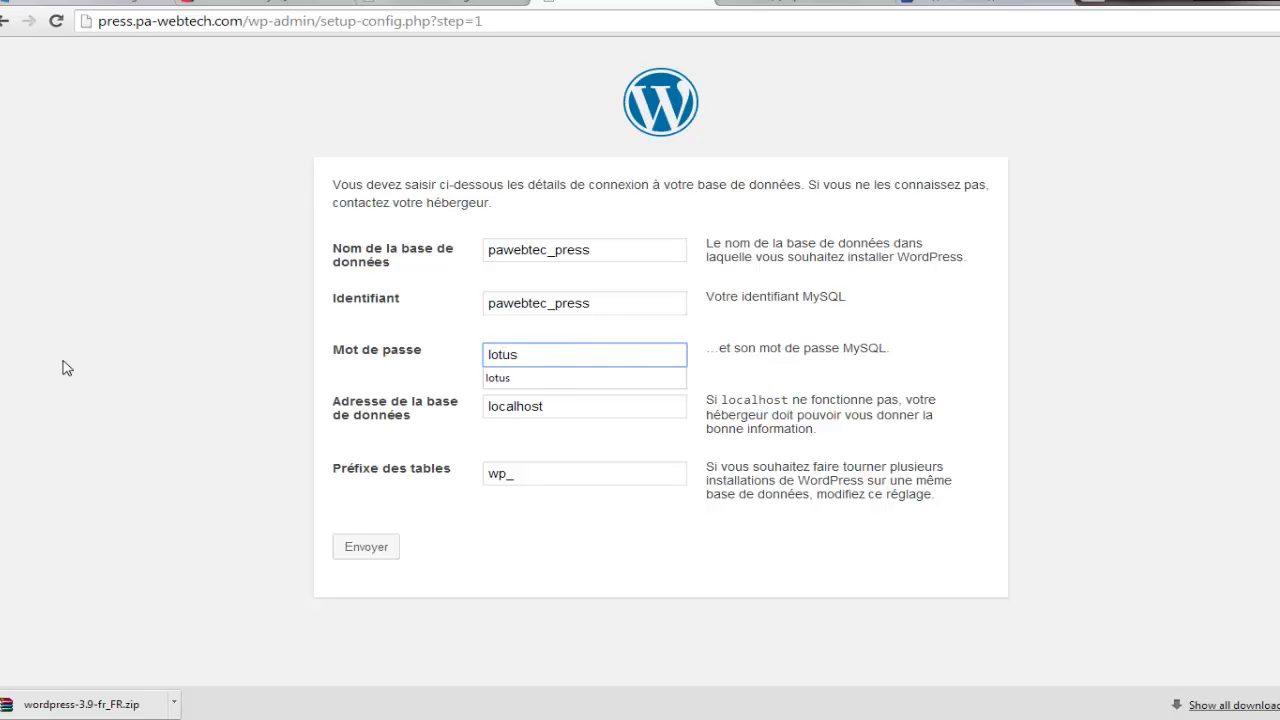
{"action": "left_click", "coordinate": [257, 417]}
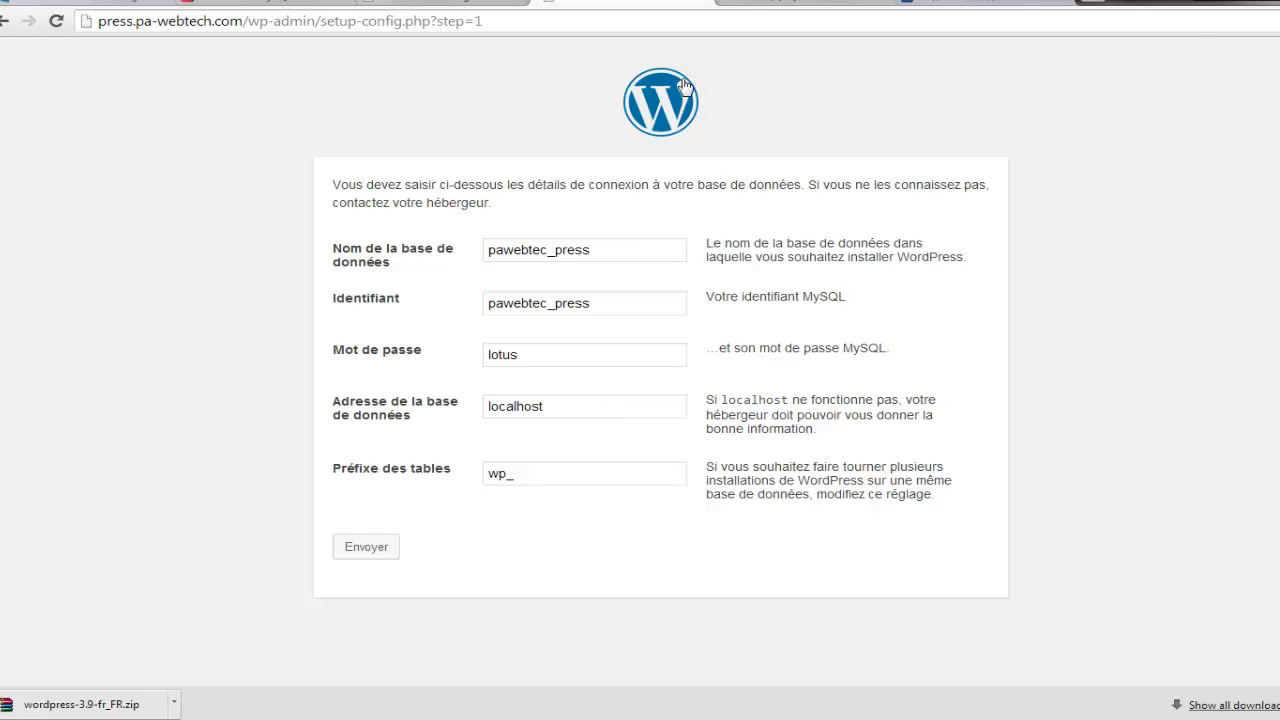
Step: Submit the database connection details with Envoyer
{"action": "left_click", "coordinate": [267, 8]}
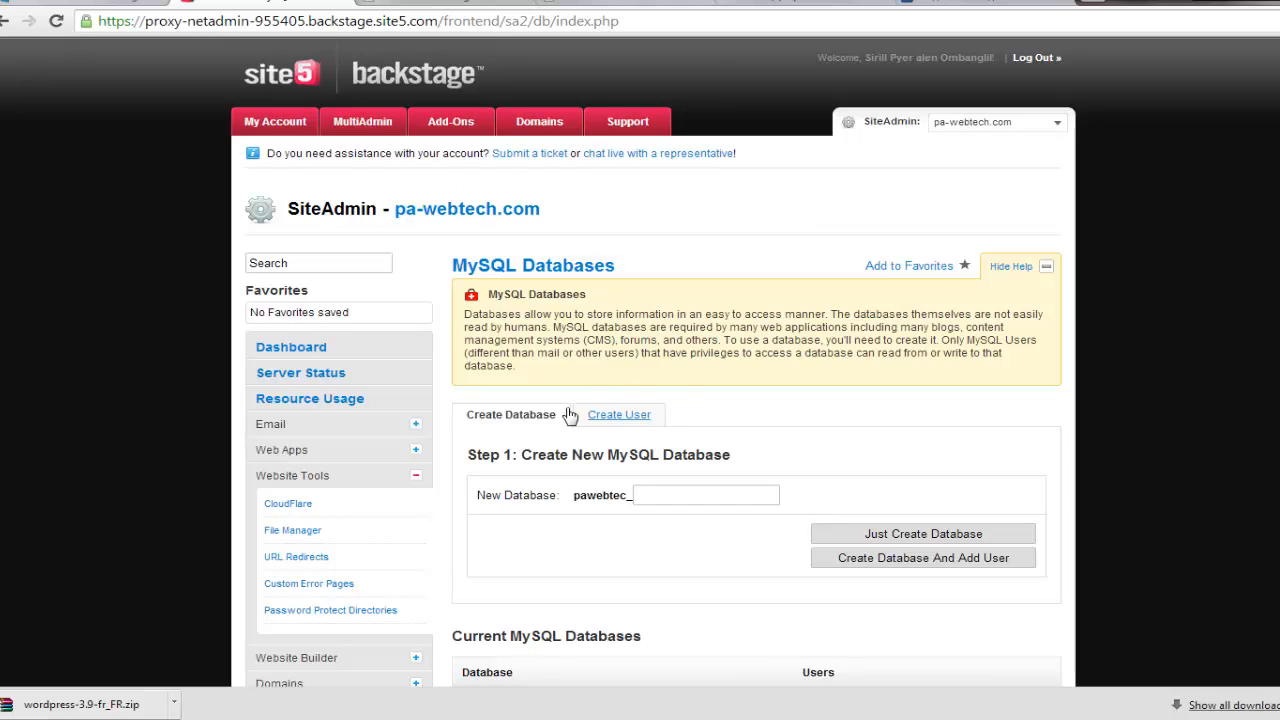
{"action": "left_click", "coordinate": [454, 4]}
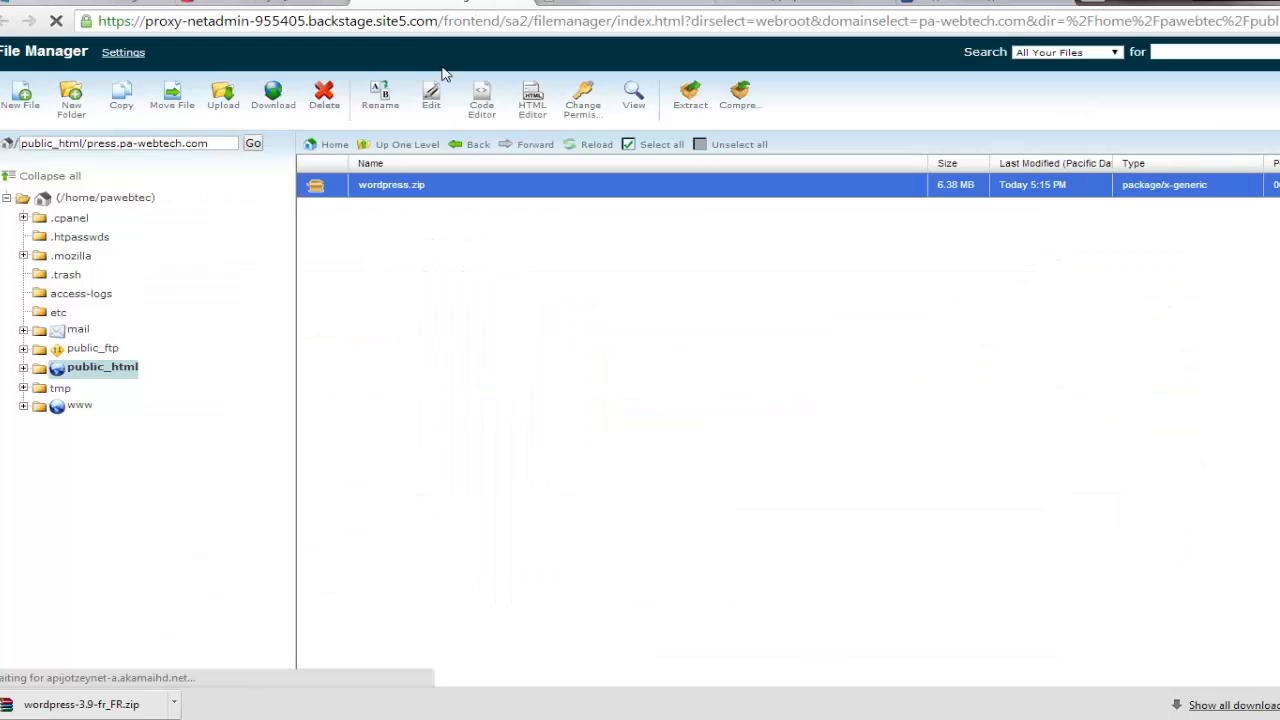
{"action": "left_click", "coordinate": [607, 3]}
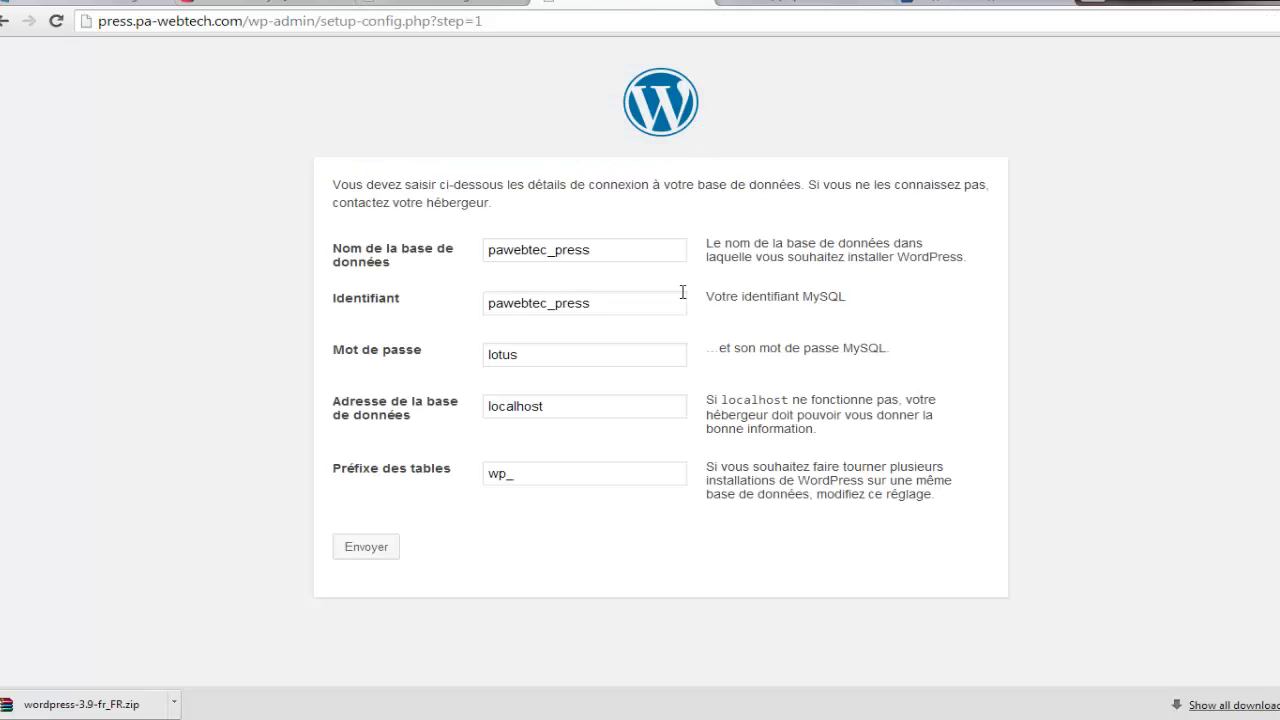
{"action": "left_click", "coordinate": [360, 548]}
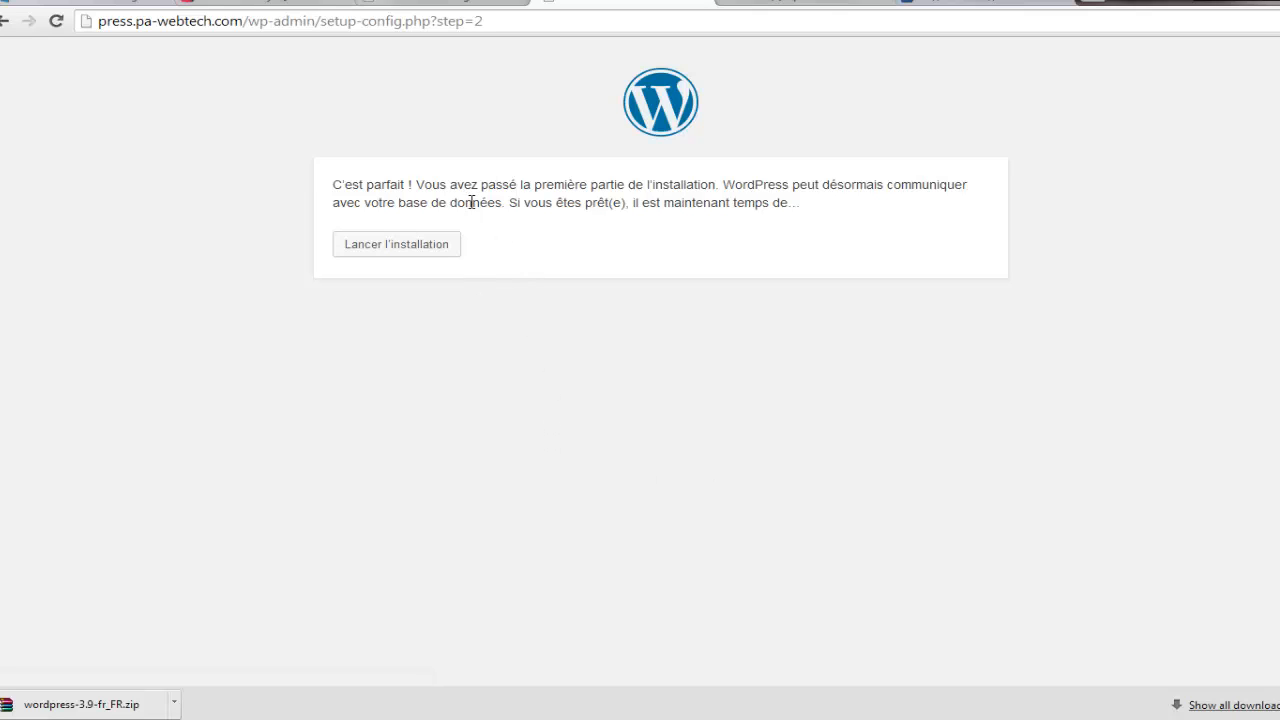
Step: Start the WordPress installation and enter 'Mon Blog' as the site title, correcting a typo
{"action": "left_click", "coordinate": [419, 250]}
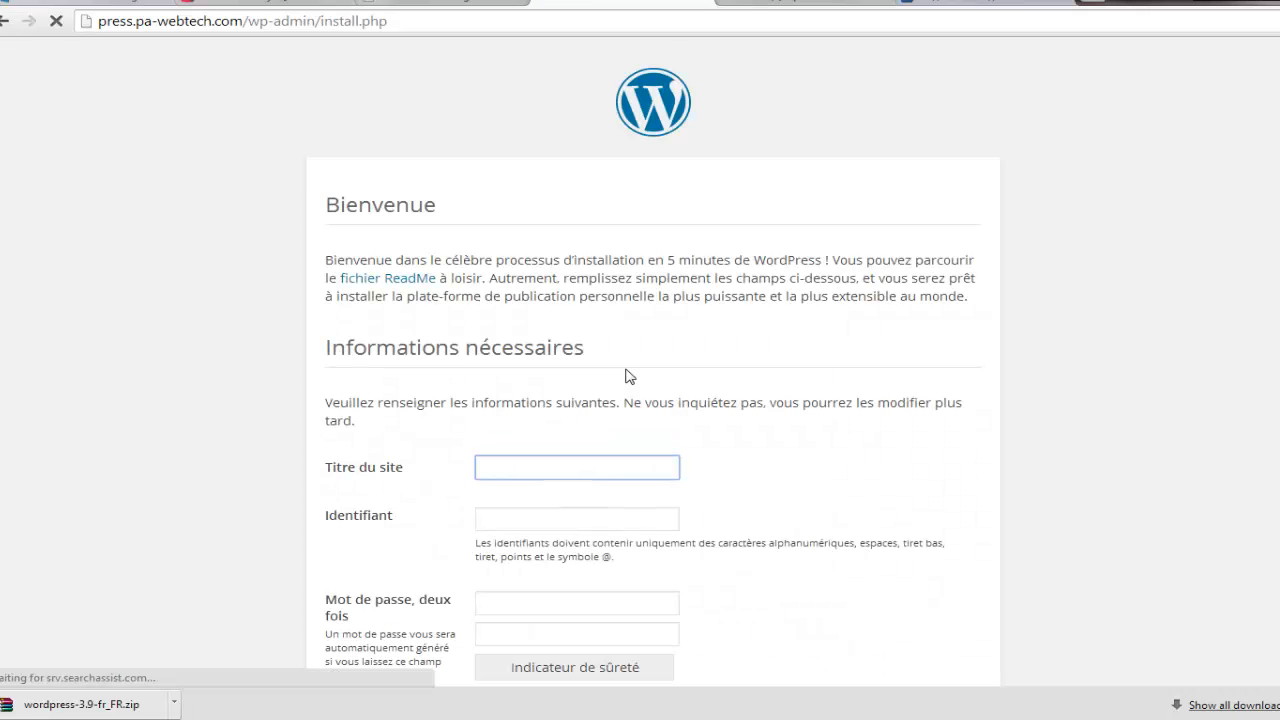
{"action": "scroll", "coordinate": [631, 374], "scroll_direction": "down", "scroll_amount": 2}
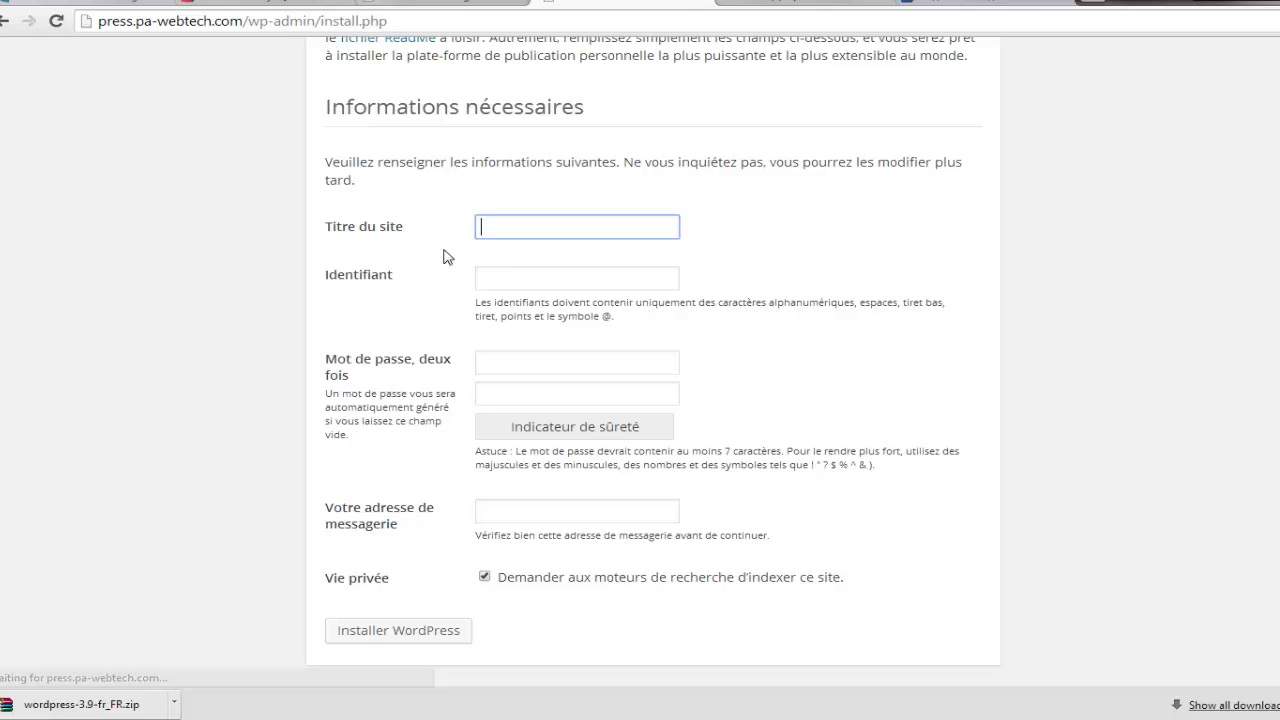
{"action": "left_click", "coordinate": [518, 228]}
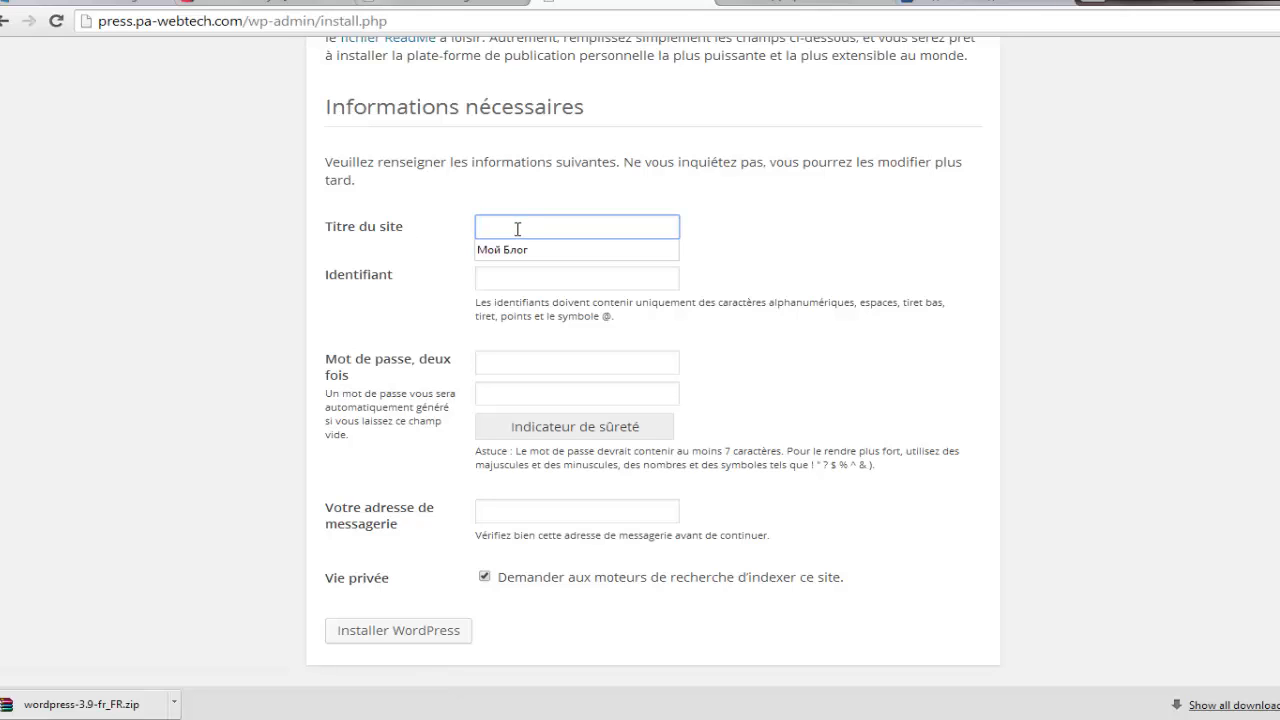
{"action": "type", "text": "Mon"}
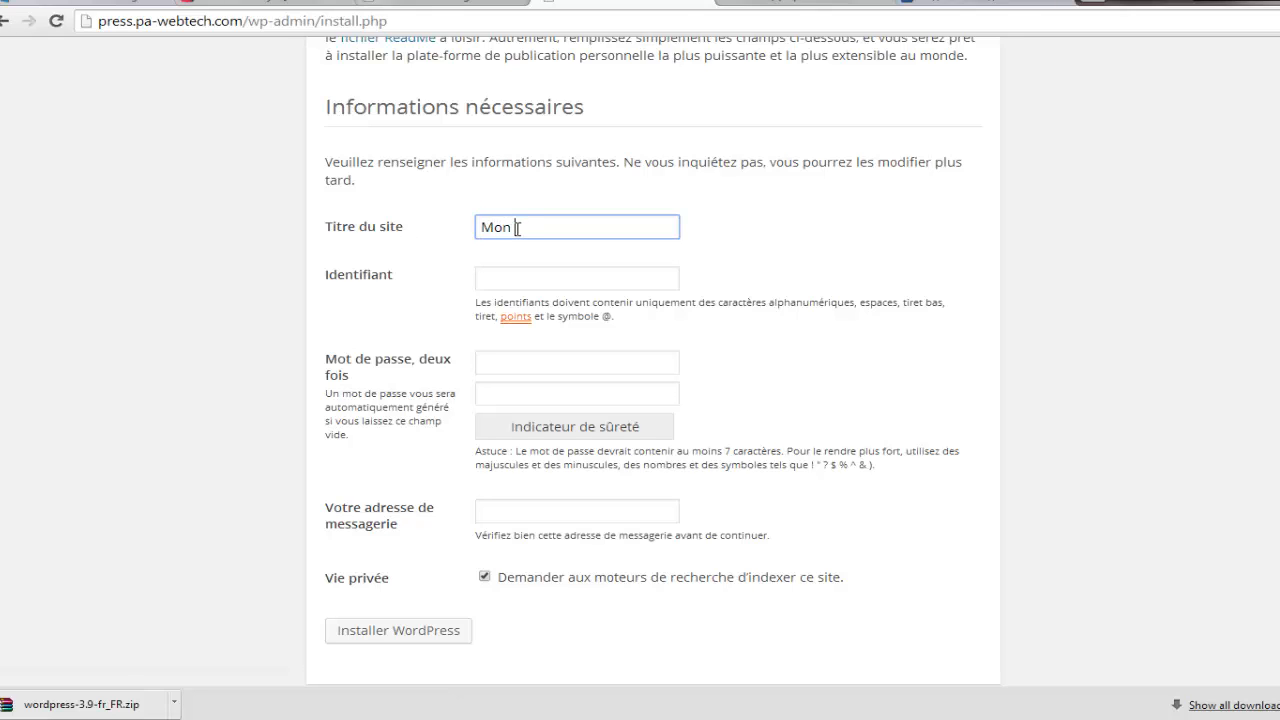
{"action": "type", "text": " B"}
{"action": "type", "text": "lo"}
{"action": "type", "text": "b"}
{"action": "left_click_drag", "start_coordinate": [536, 230], "coordinate": [572, 247]}
{"action": "type", "text": "g"}
{"action": "left_click", "coordinate": [743, 217]}
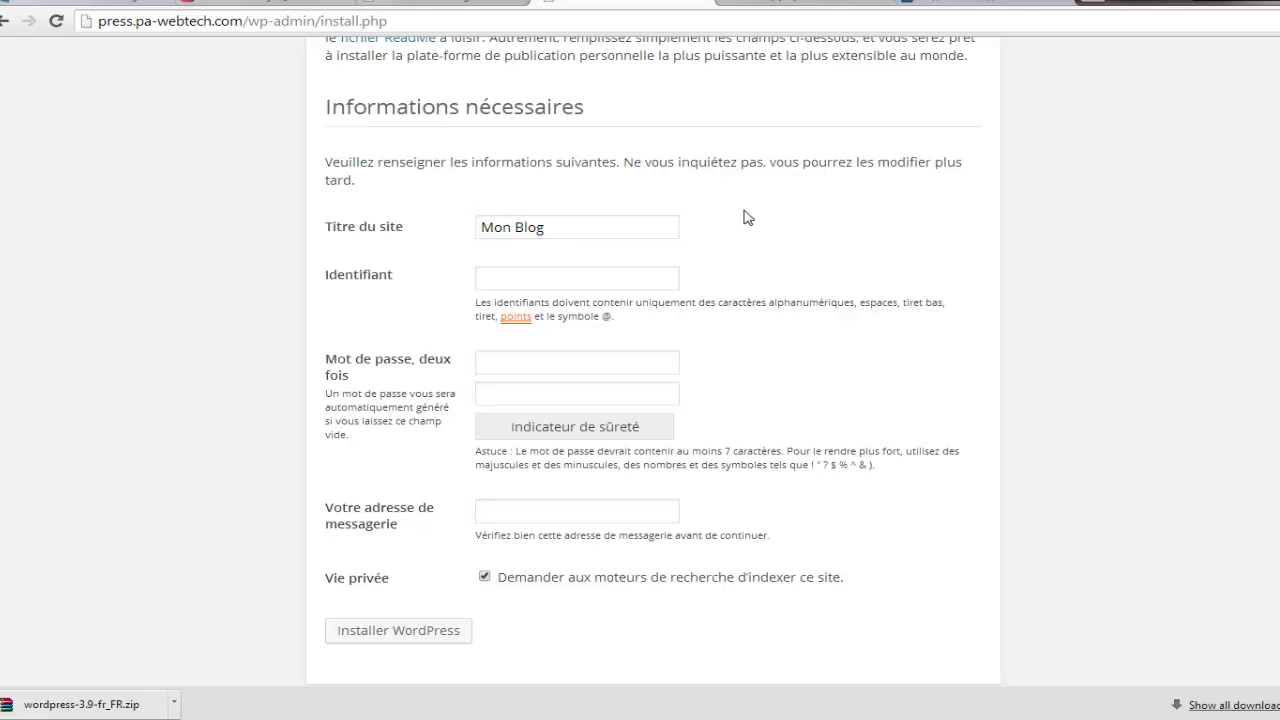
{"action": "scroll", "coordinate": [702, 262], "scroll_direction": "down", "scroll_amount": 1}
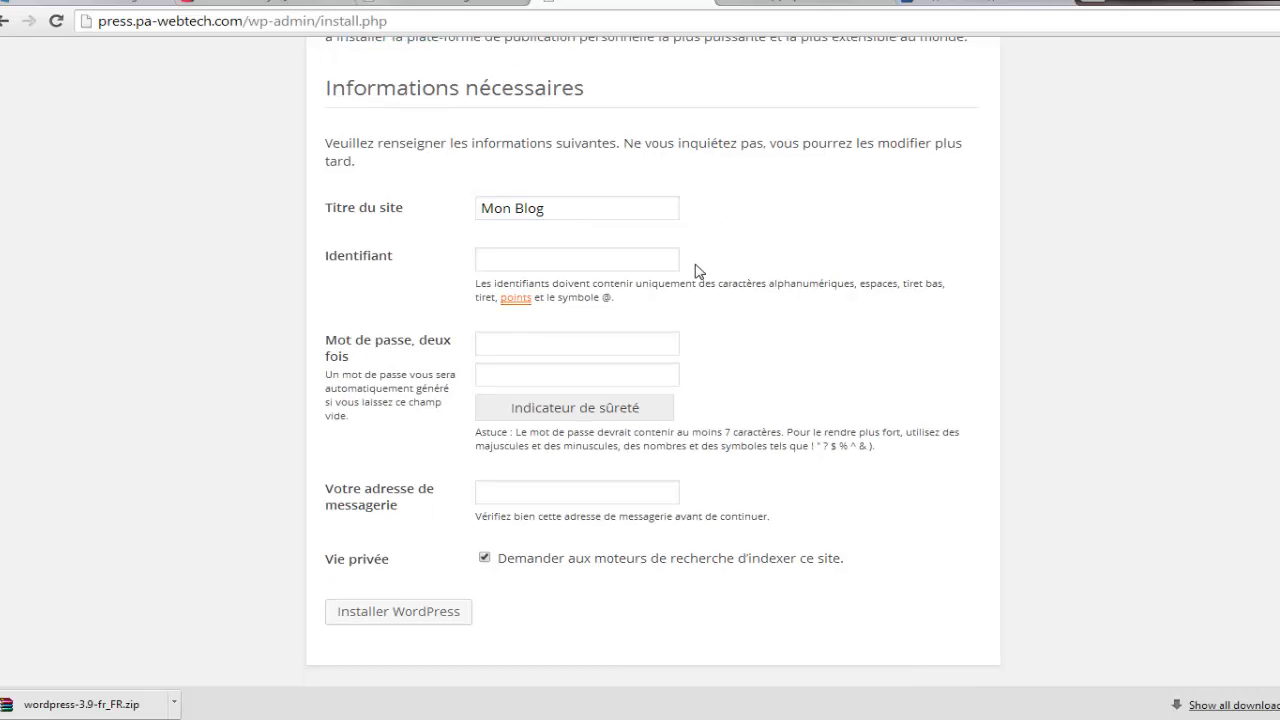
Step: Enter 'admin' as the administrator user name
{"action": "left_click", "coordinate": [515, 341]}
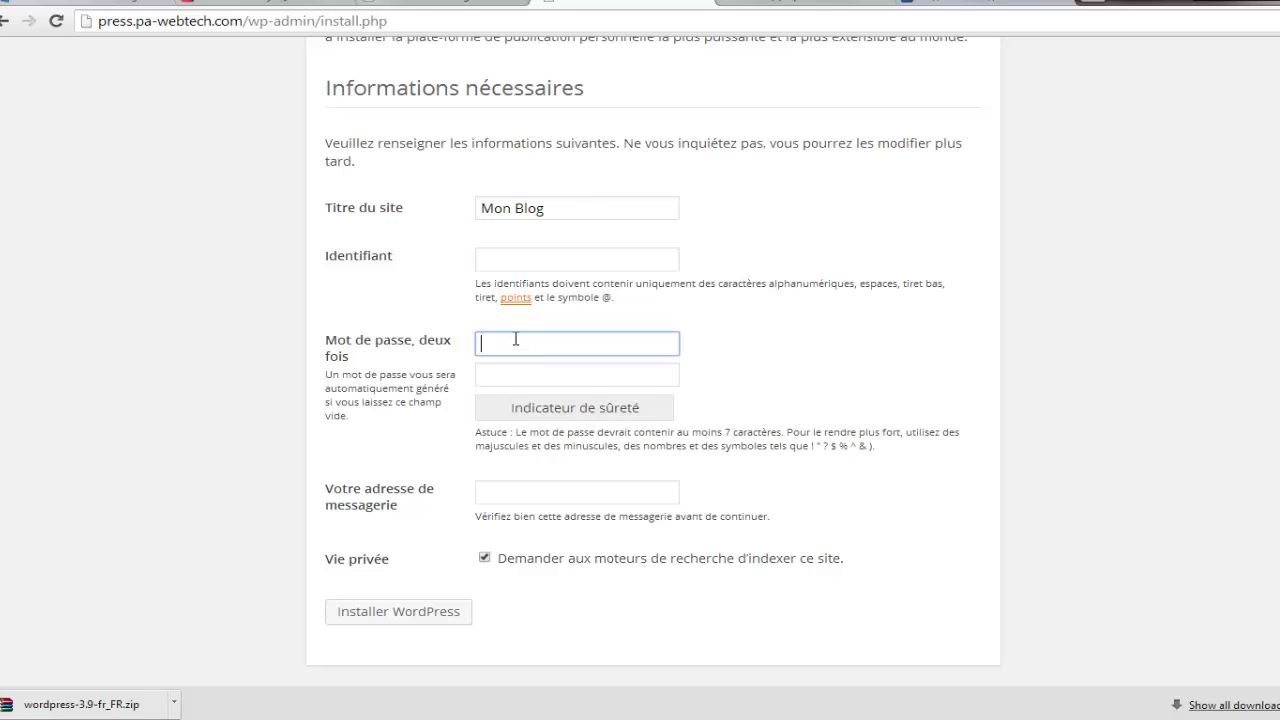
{"action": "left_click", "coordinate": [513, 259]}
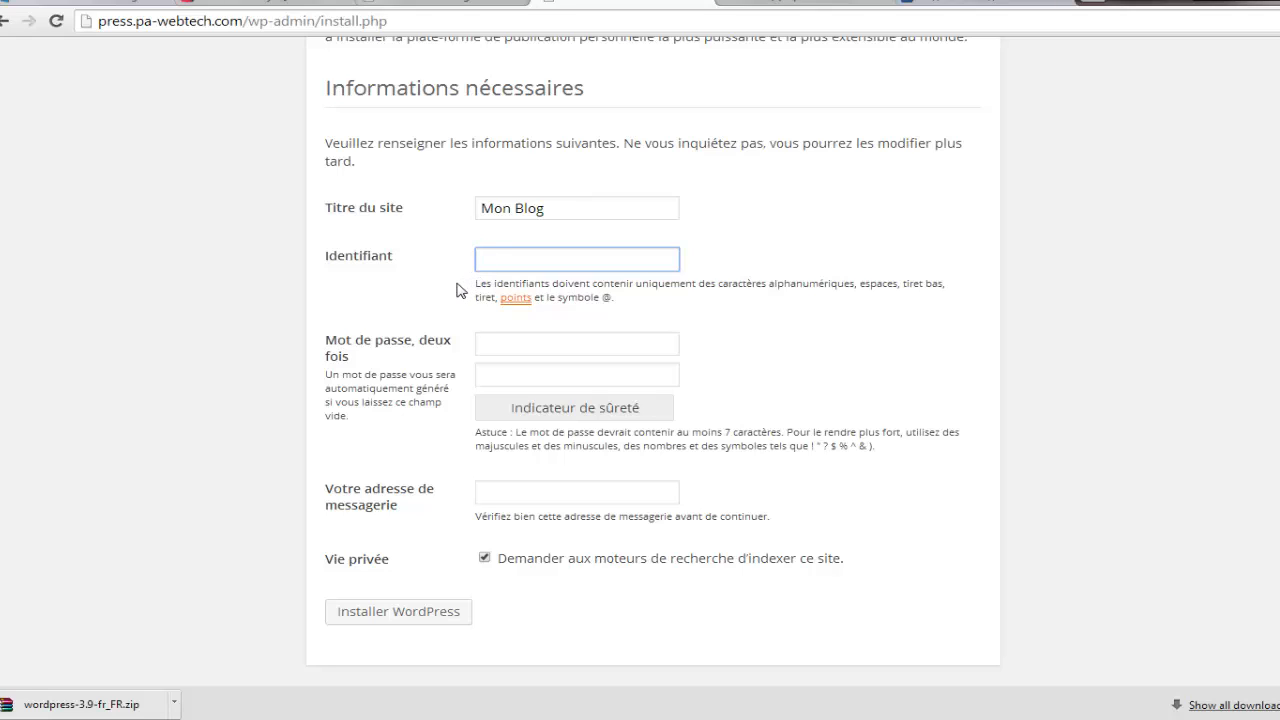
{"action": "type", "text": "adin"}
{"action": "key", "text": "BackSpace"}
{"action": "key", "text": "BackSpace"}
{"action": "type", "text": "i"}
{"action": "left_click_drag", "start_coordinate": [520, 262], "coordinate": [370, 272]}
{"action": "key", "text": "BackSpace"}
{"action": "type", "text": "ad"}
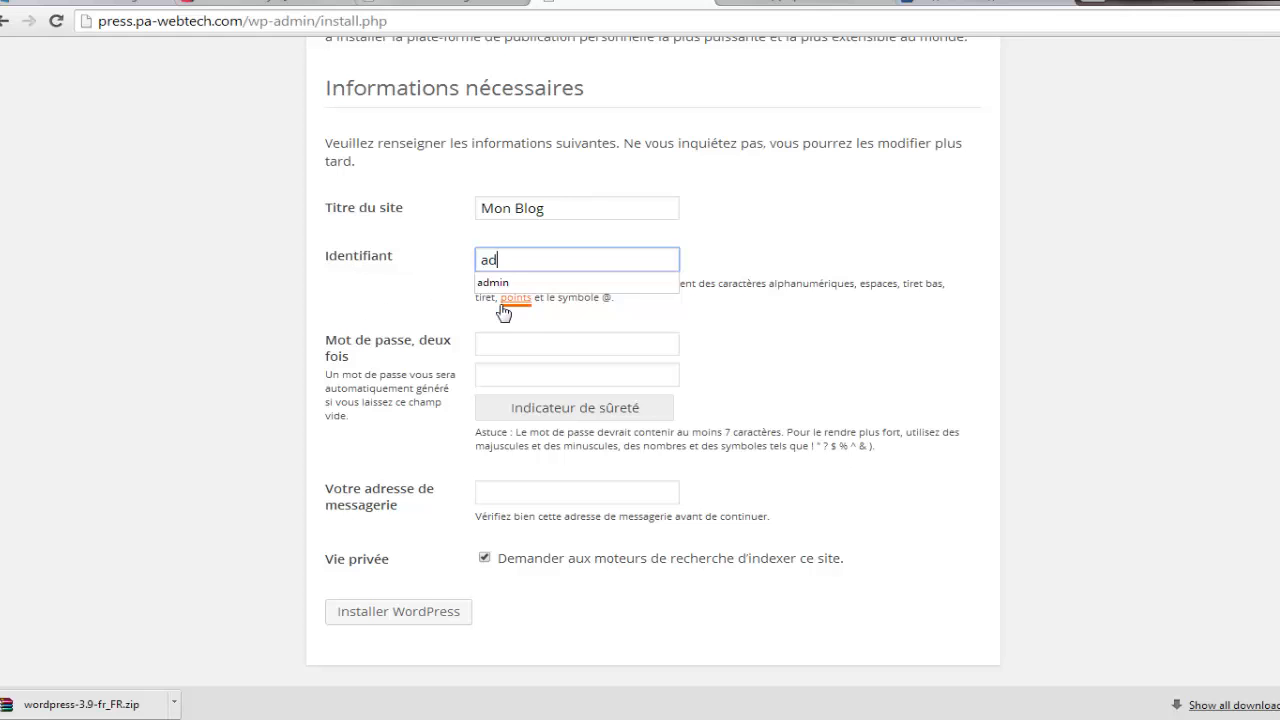
{"action": "type", "text": "min"}
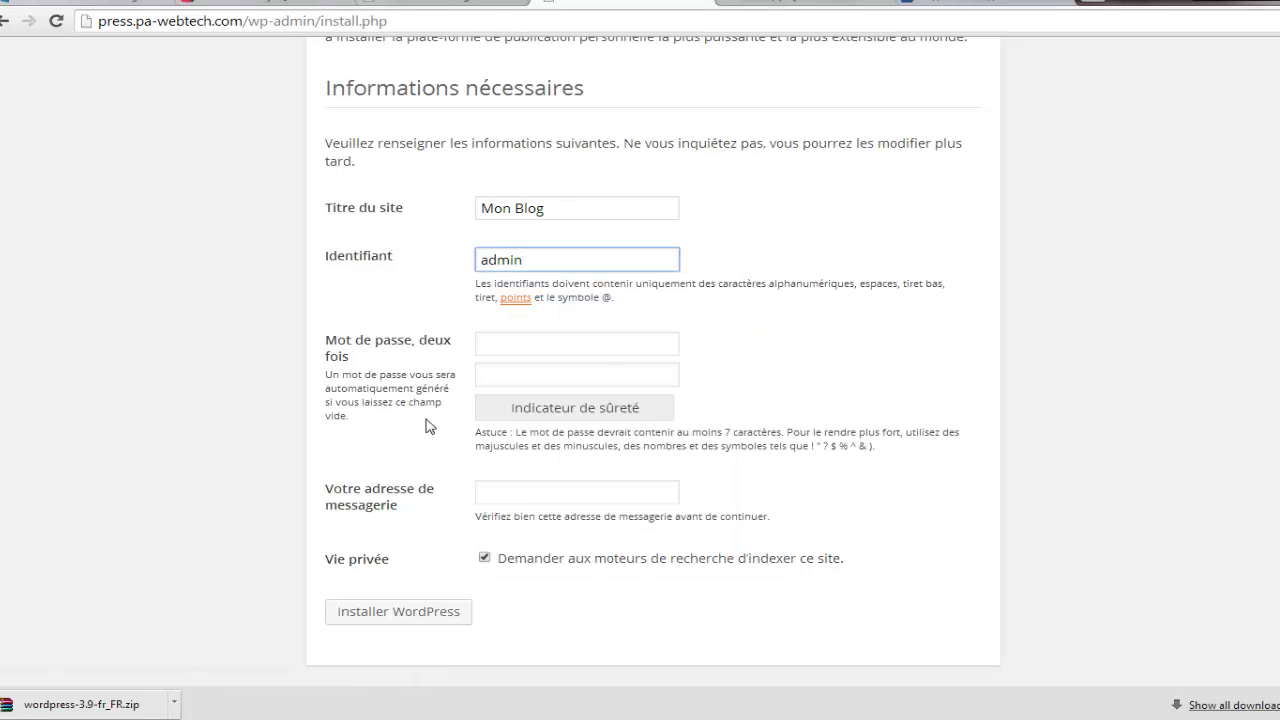
Step: Enter the administrator password in the first field and repeat it in the confirmation field
{"action": "left_click", "coordinate": [497, 342]}
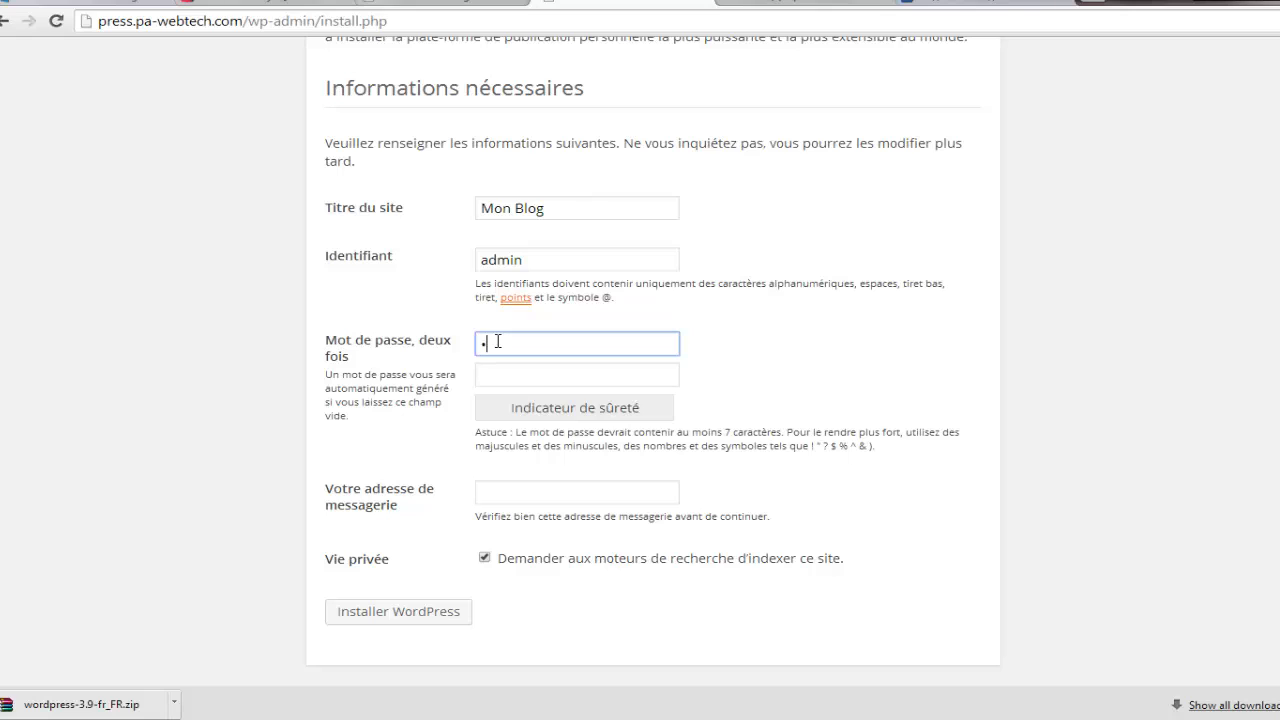
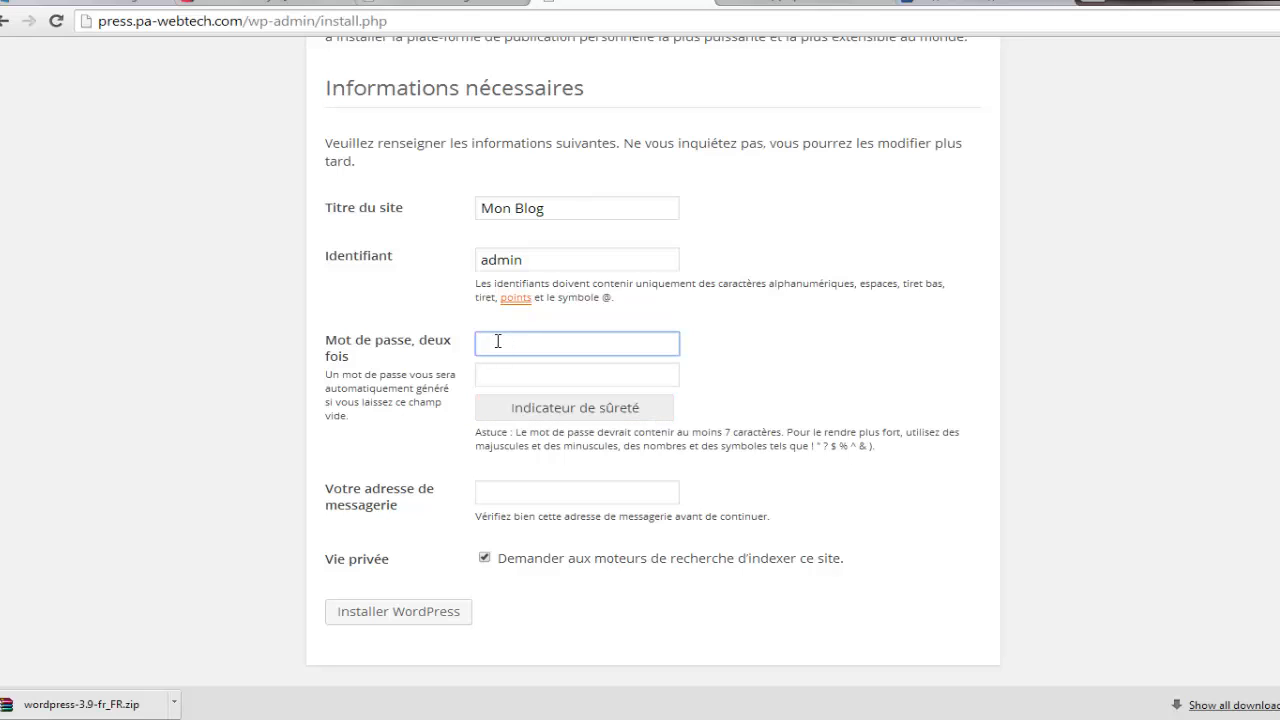
{"action": "type", "text": "•••••••"}
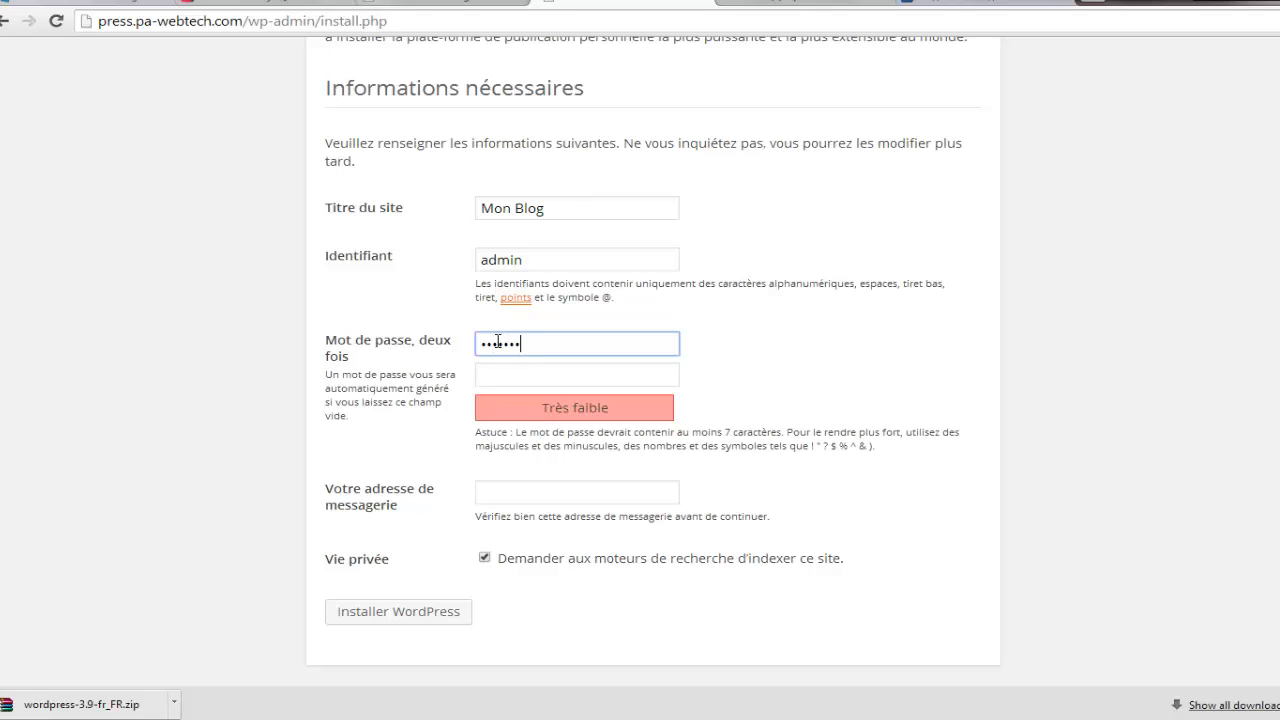
{"action": "type", "text": "••••"}
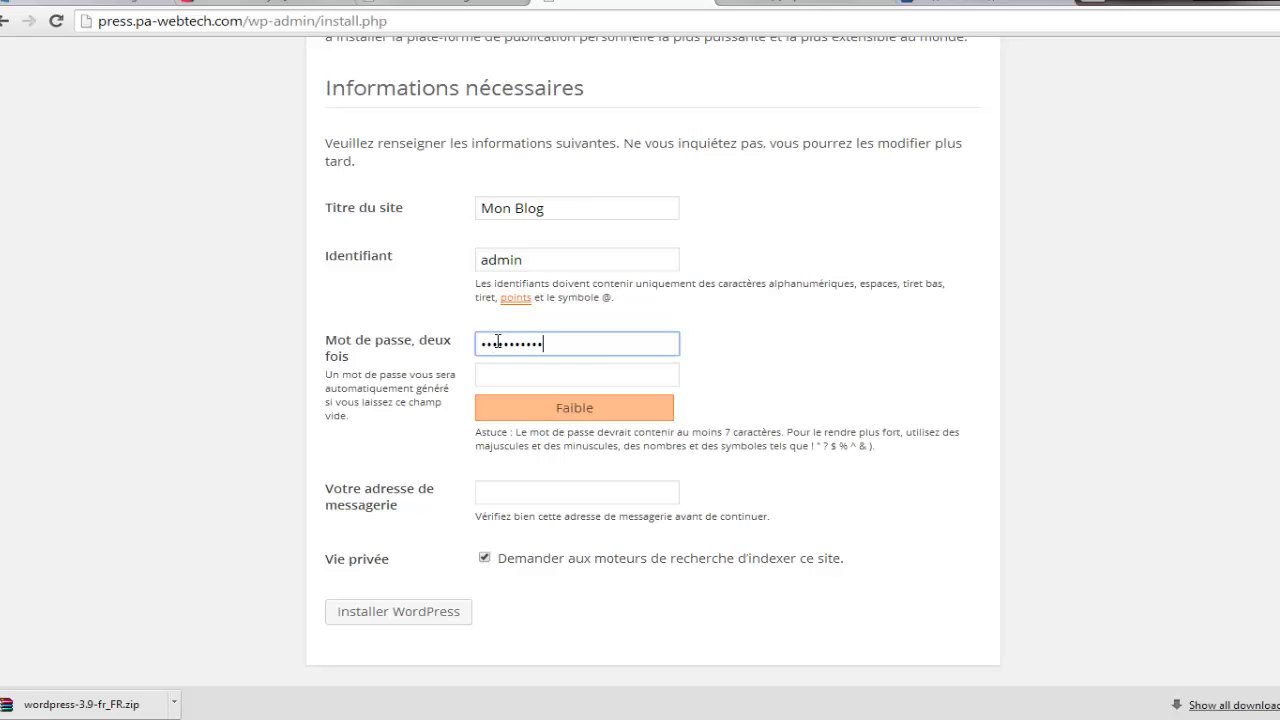
{"action": "left_click_drag", "start_coordinate": [552, 346], "coordinate": [297, 401]}
{"action": "key", "text": "BackSpace"}
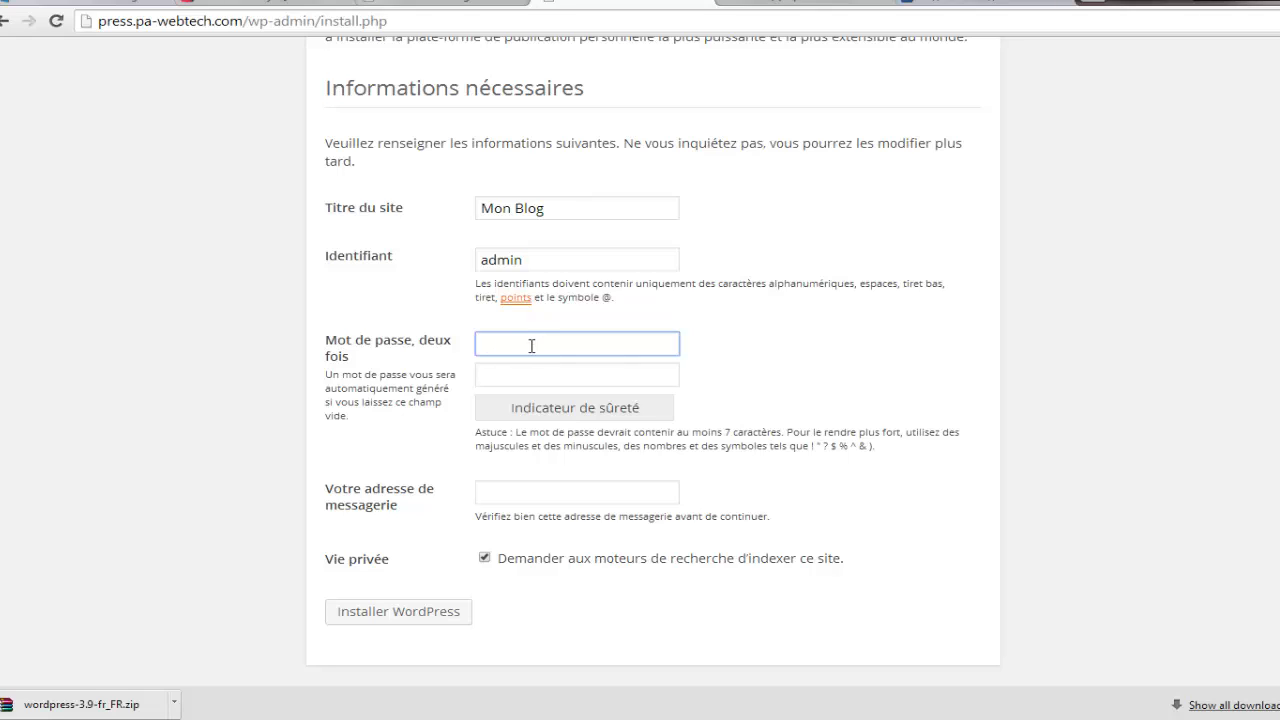
{"action": "type", "text": "•••••••"}
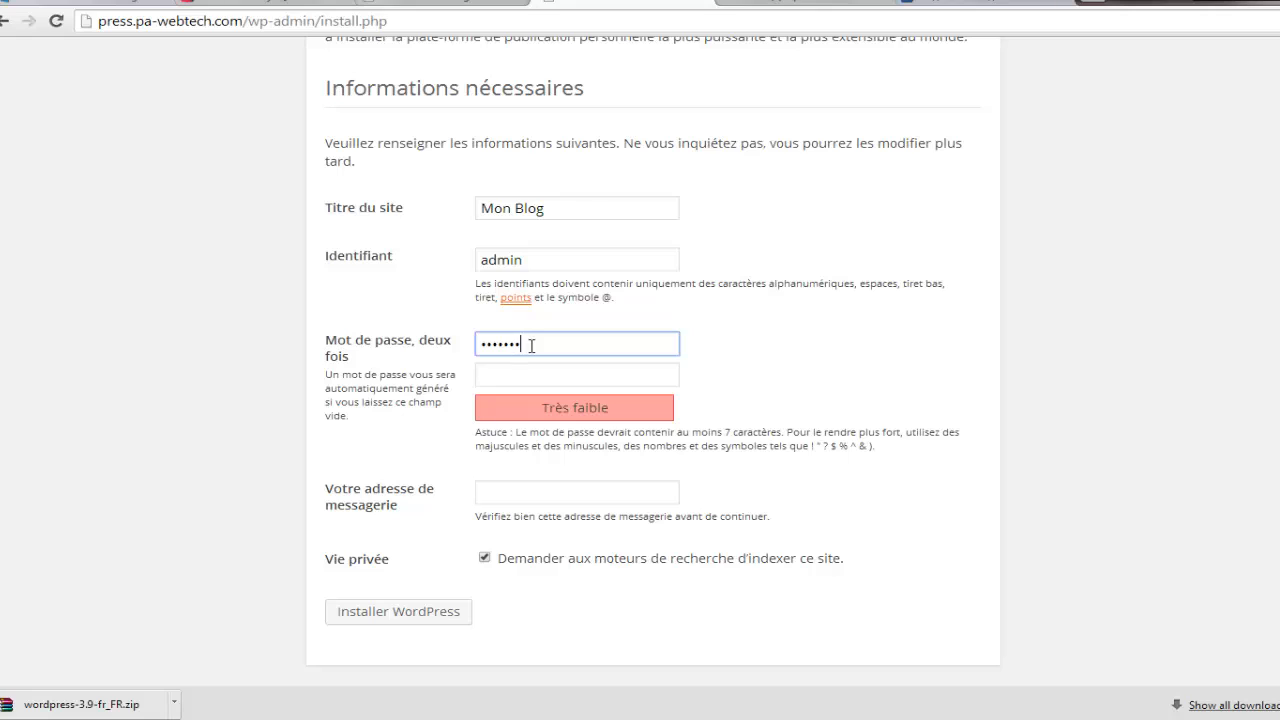
{"action": "type", "text": "••••"}
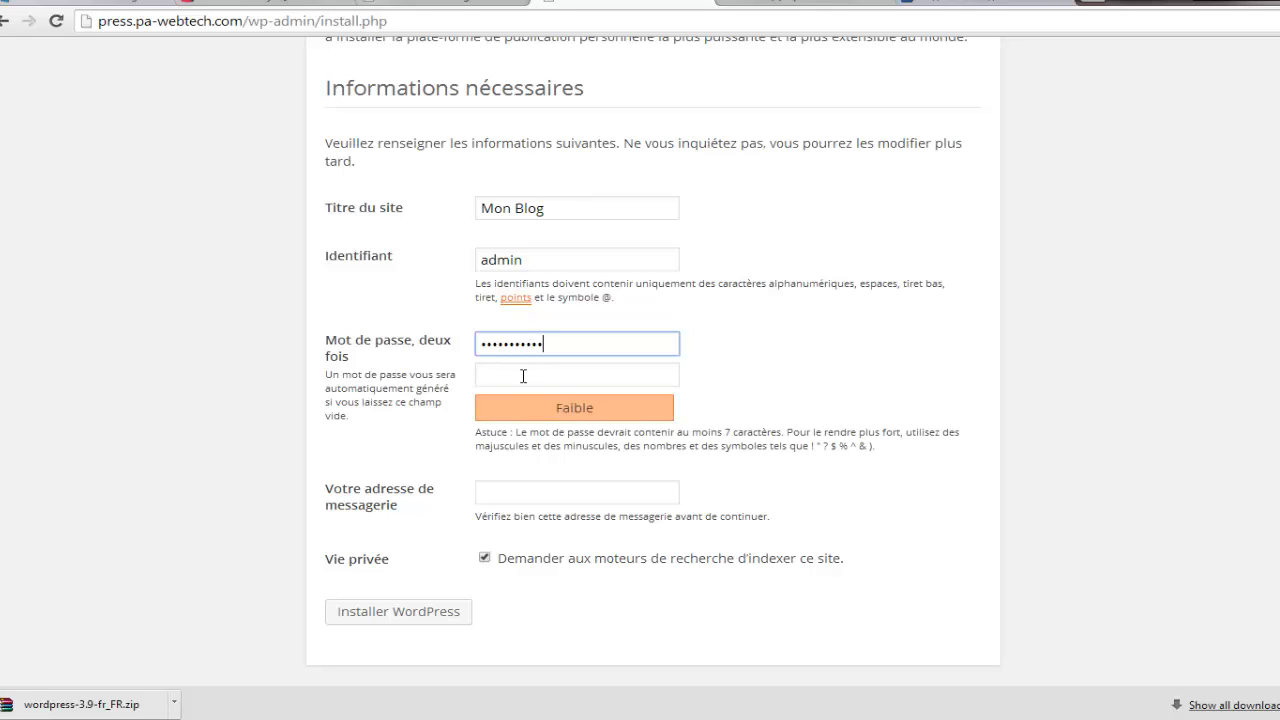
{"action": "left_click", "coordinate": [523, 375]}
{"action": "type", "text": "•••••••"}
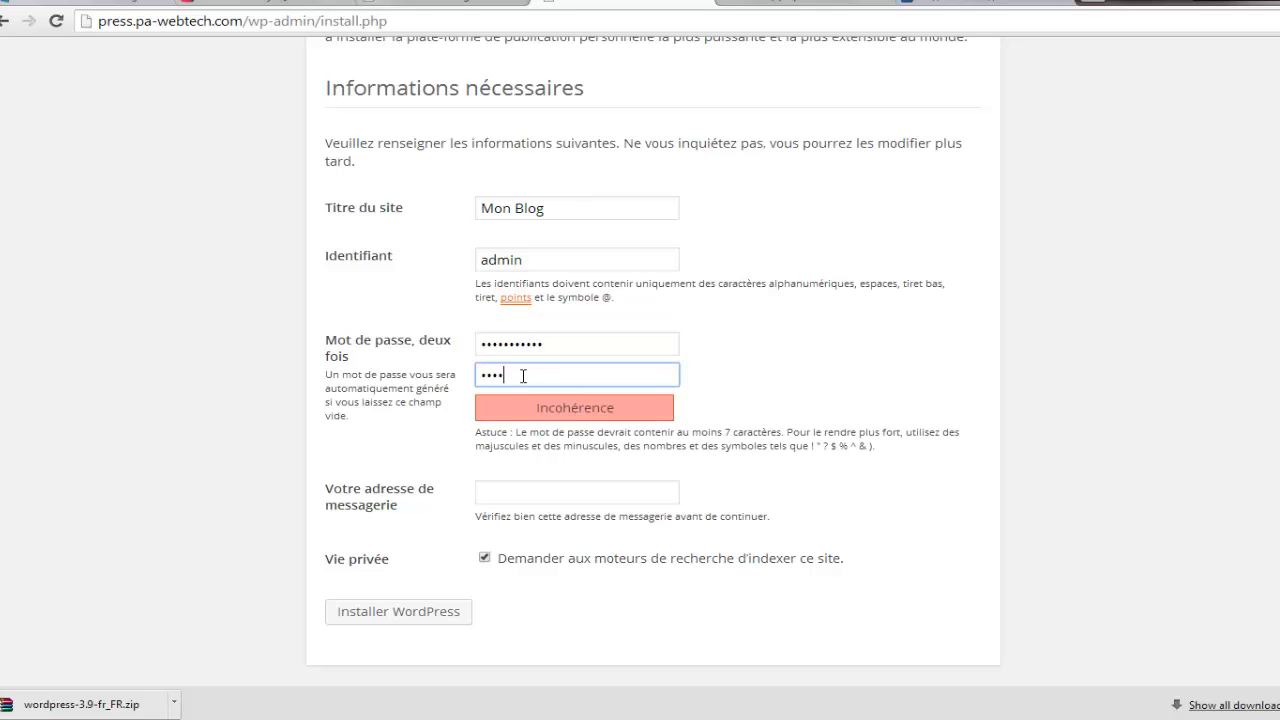
{"action": "type", "text": "••••"}
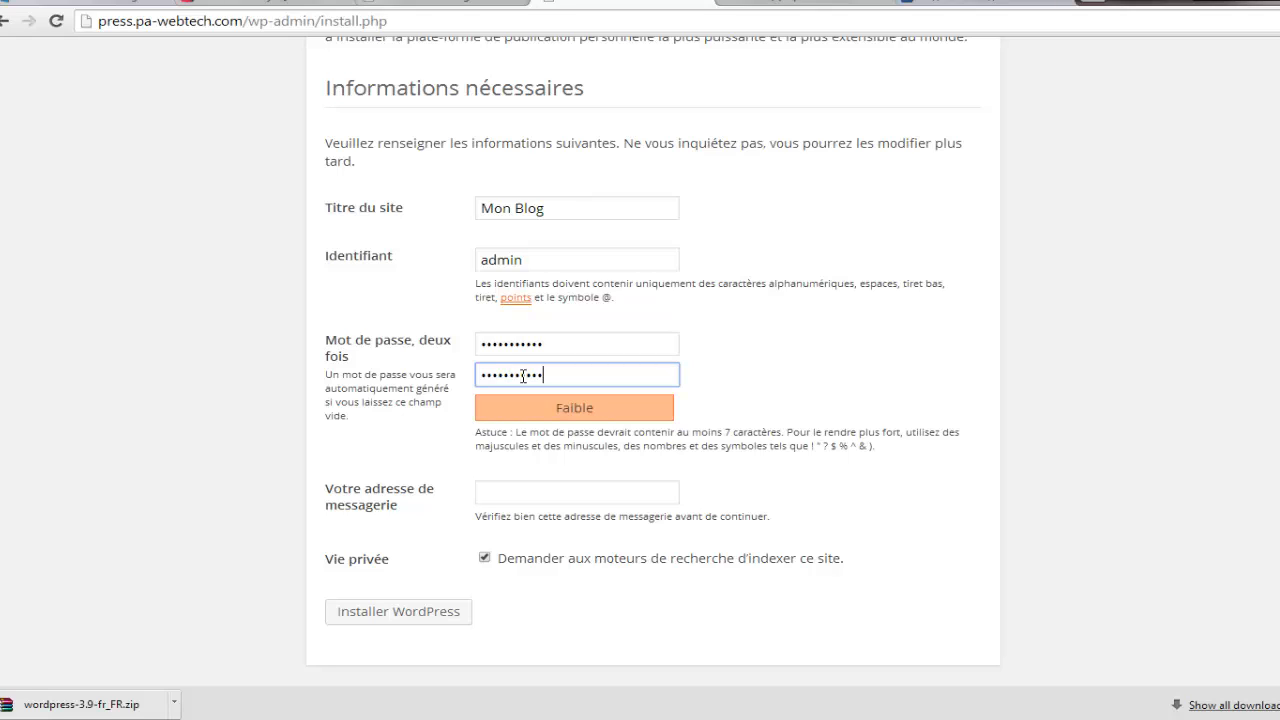
{"action": "left_click", "coordinate": [527, 495]}
Step: Use the suggested admin e-mail, untick 'Demander aux moteurs de recherche d'indexer ce site', and choose 'Installer WordPress'
{"action": "left_click", "coordinate": [527, 515]}
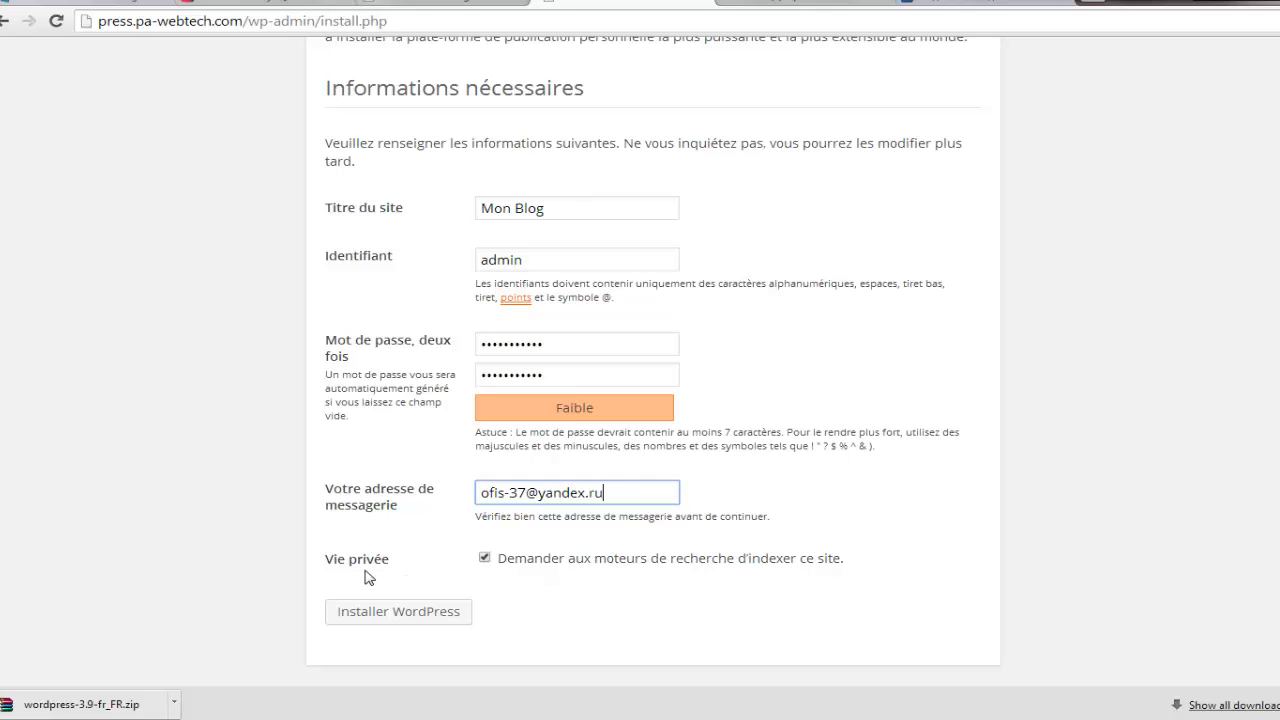
{"action": "left_click", "coordinate": [484, 560]}
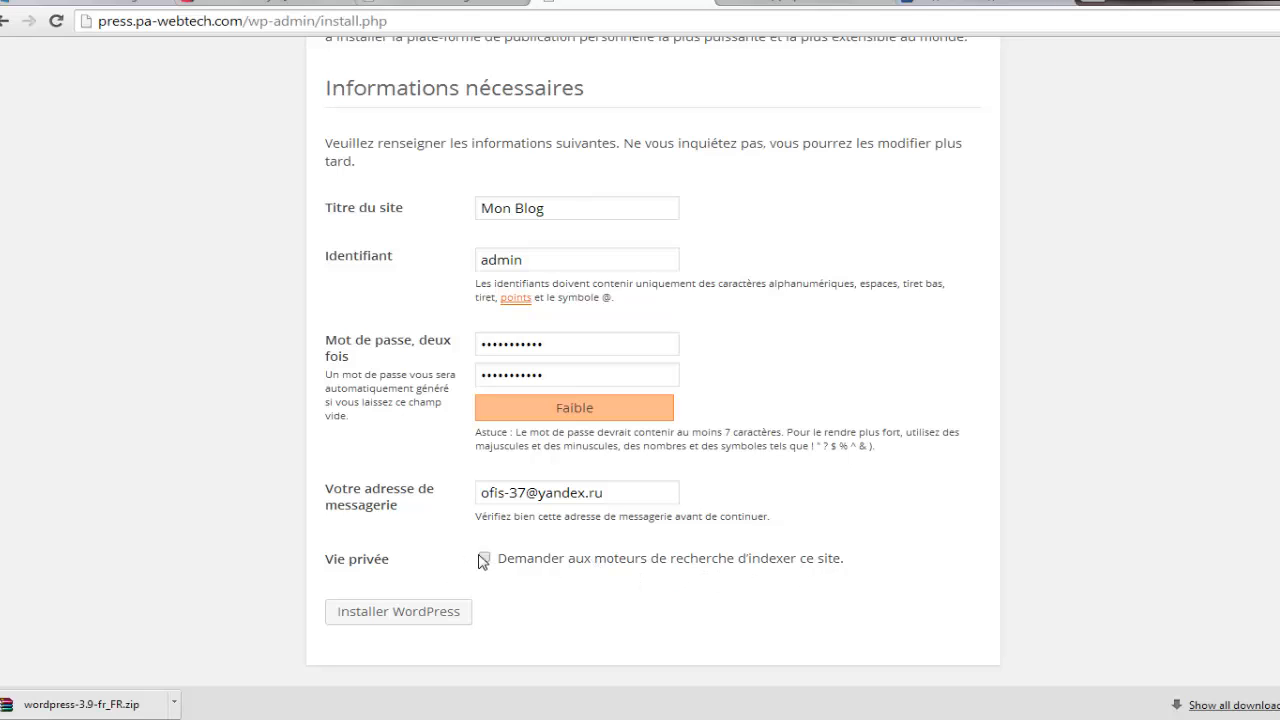
{"action": "left_click", "coordinate": [414, 616]}
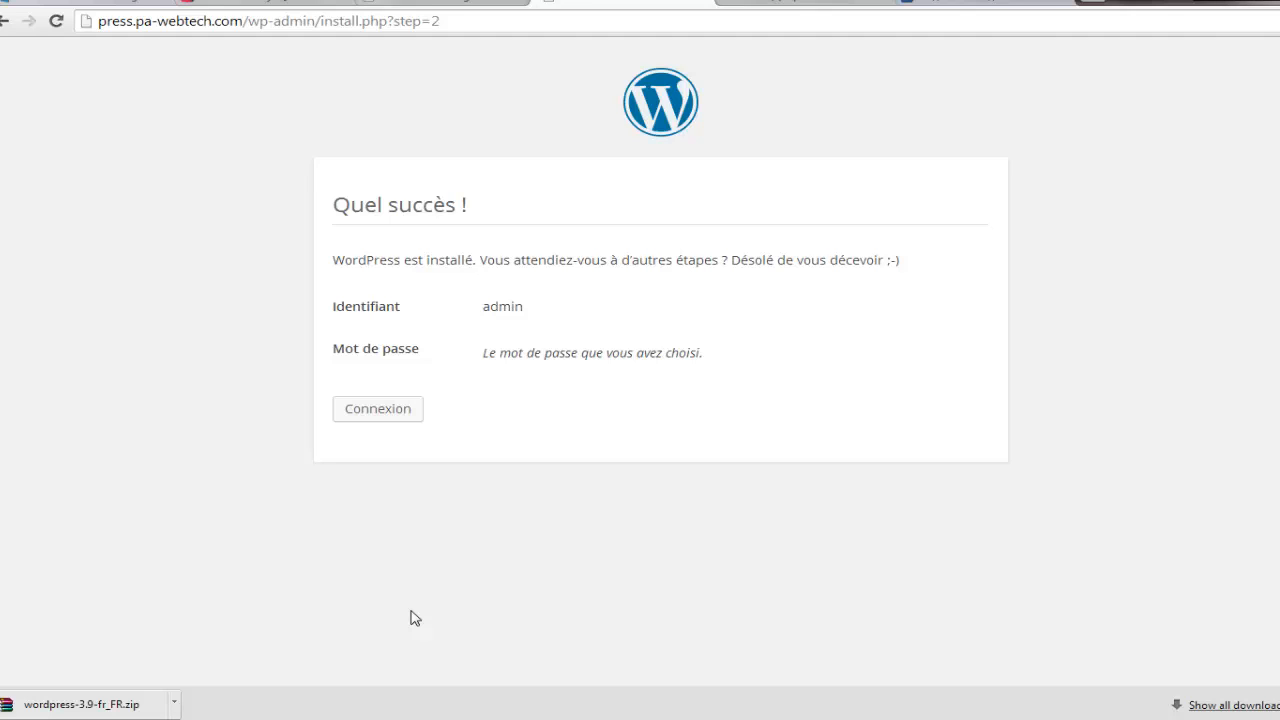
Step: Sign in on the Connexion page as 'admin' with the chosen password
{"action": "left_click", "coordinate": [393, 414]}
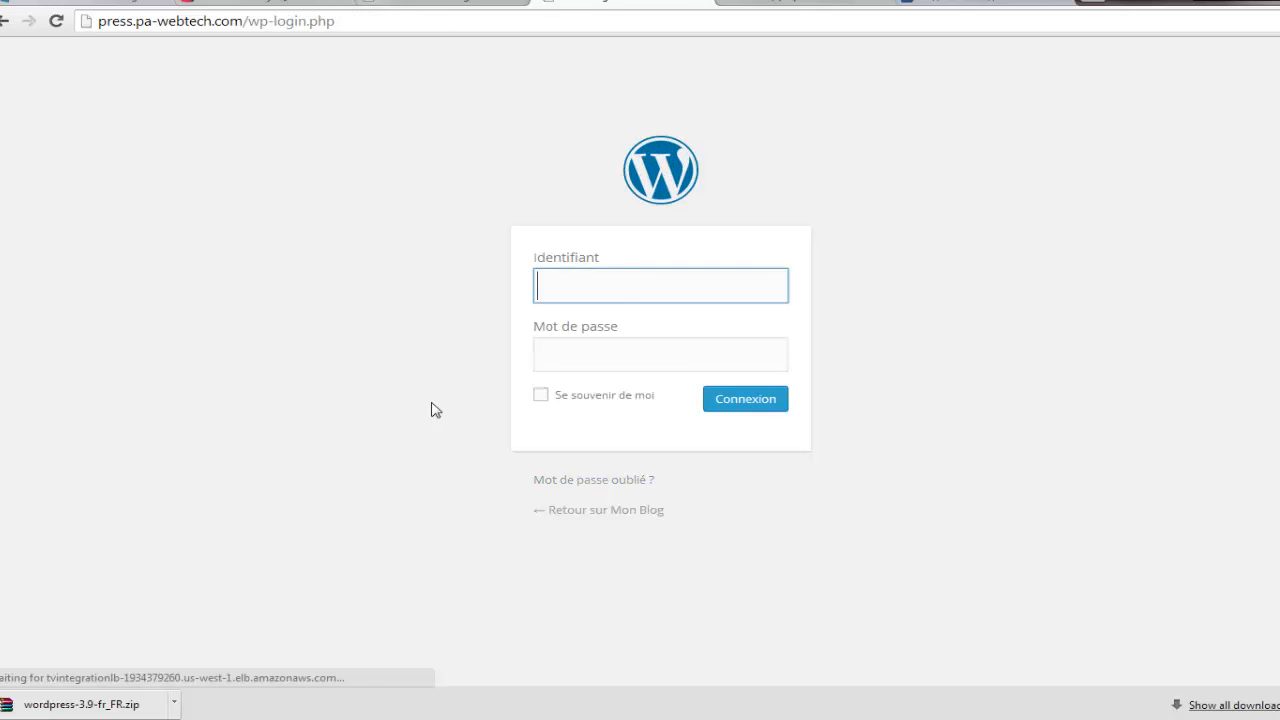
{"action": "left_click", "coordinate": [614, 289]}
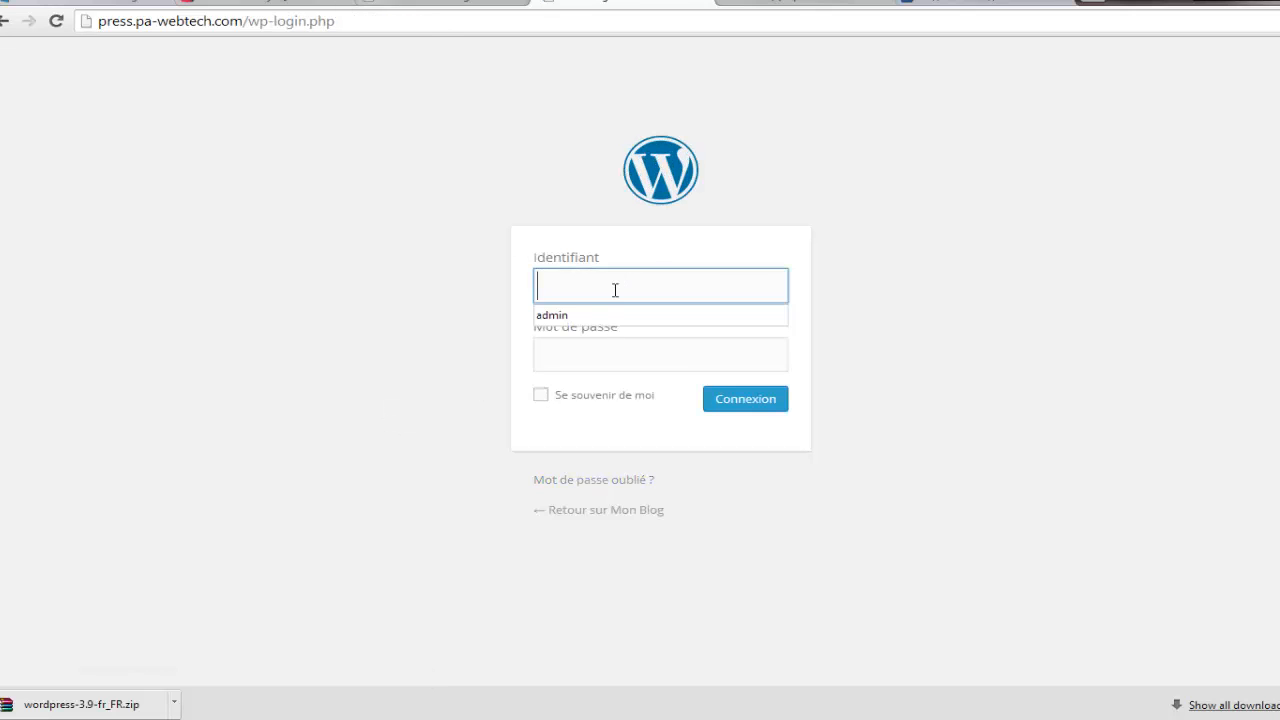
{"action": "left_click", "coordinate": [583, 316]}
{"action": "left_click", "coordinate": [562, 348]}
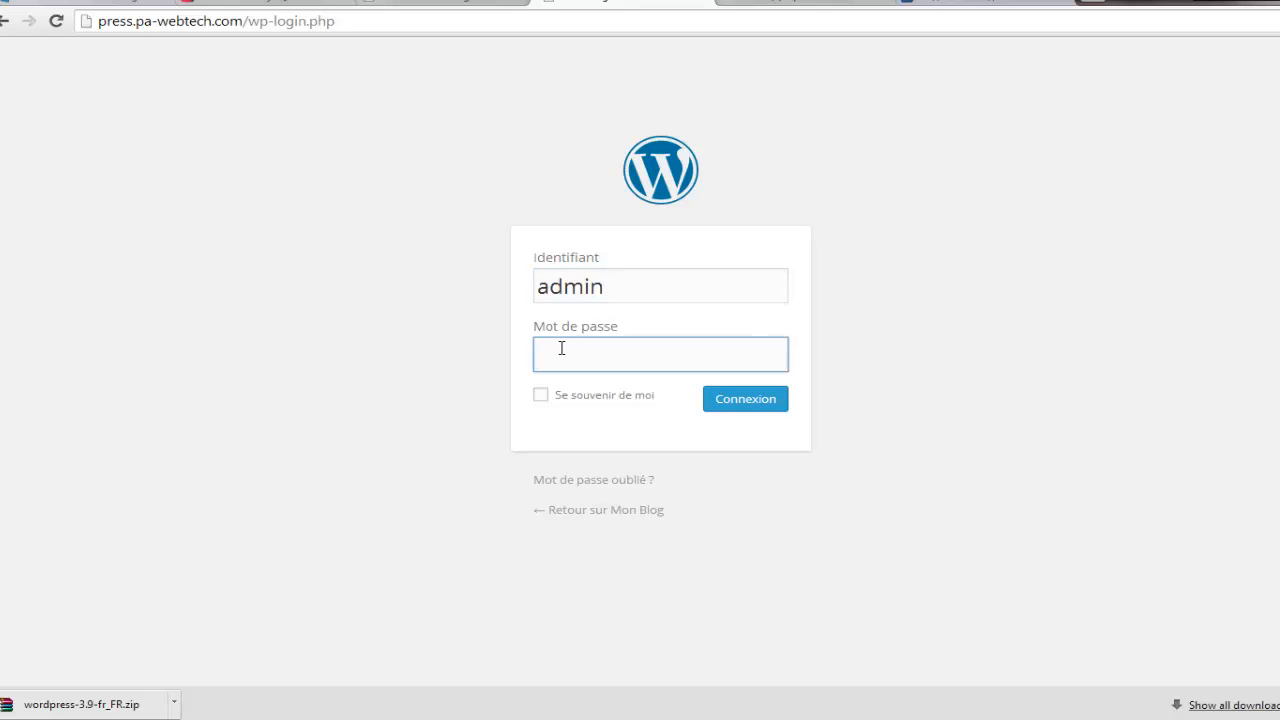
{"action": "type", "text": "••••••••••••"}
{"action": "key", "text": "Return"}
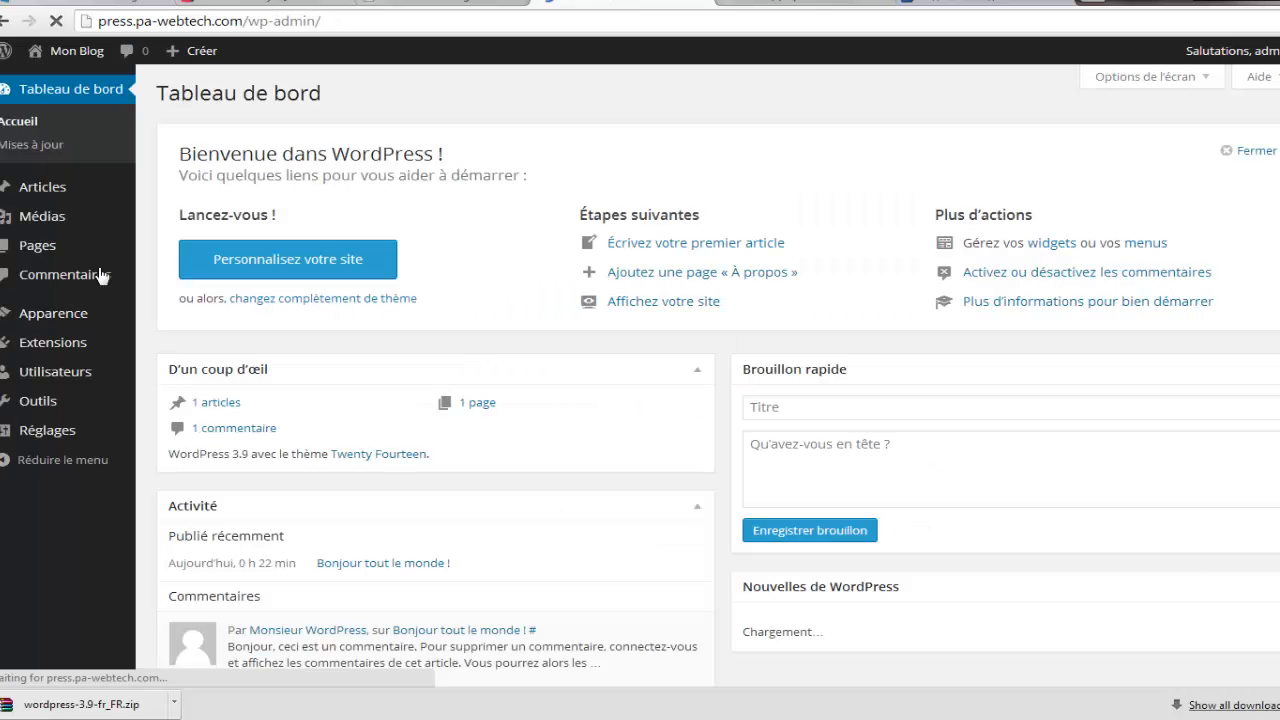
Step: Visit Mon Blog's public site in Twenty Fourteen, then open the 'Bienvenue dans WordPress 3.9' page
{"action": "mouse_move", "coordinate": [90, 227]}
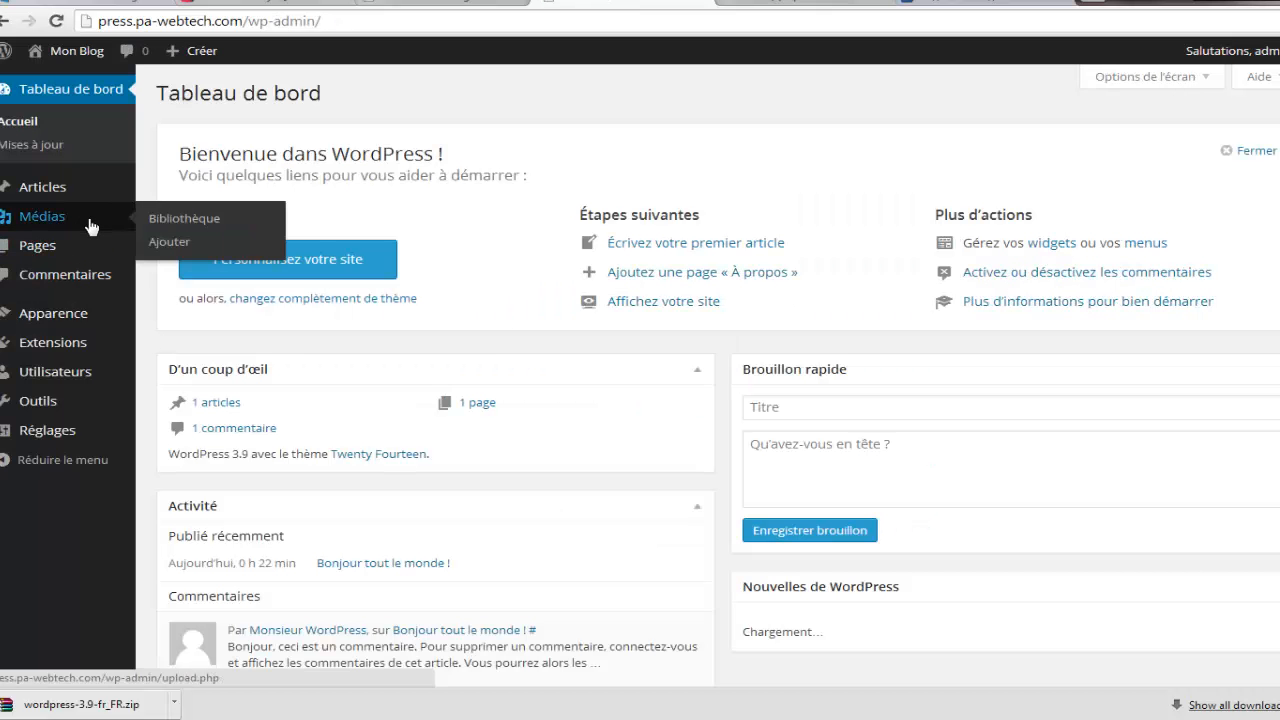
{"action": "mouse_move", "coordinate": [60, 50]}
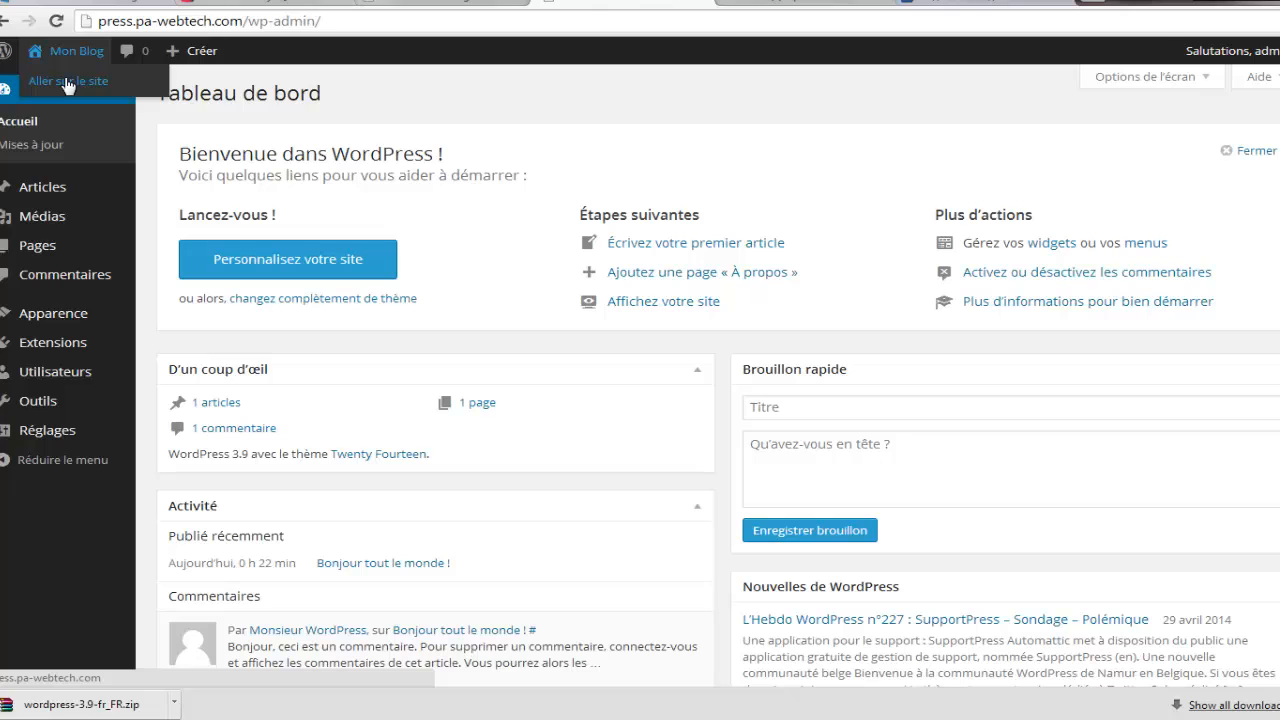
{"action": "left_click", "coordinate": [66, 84]}
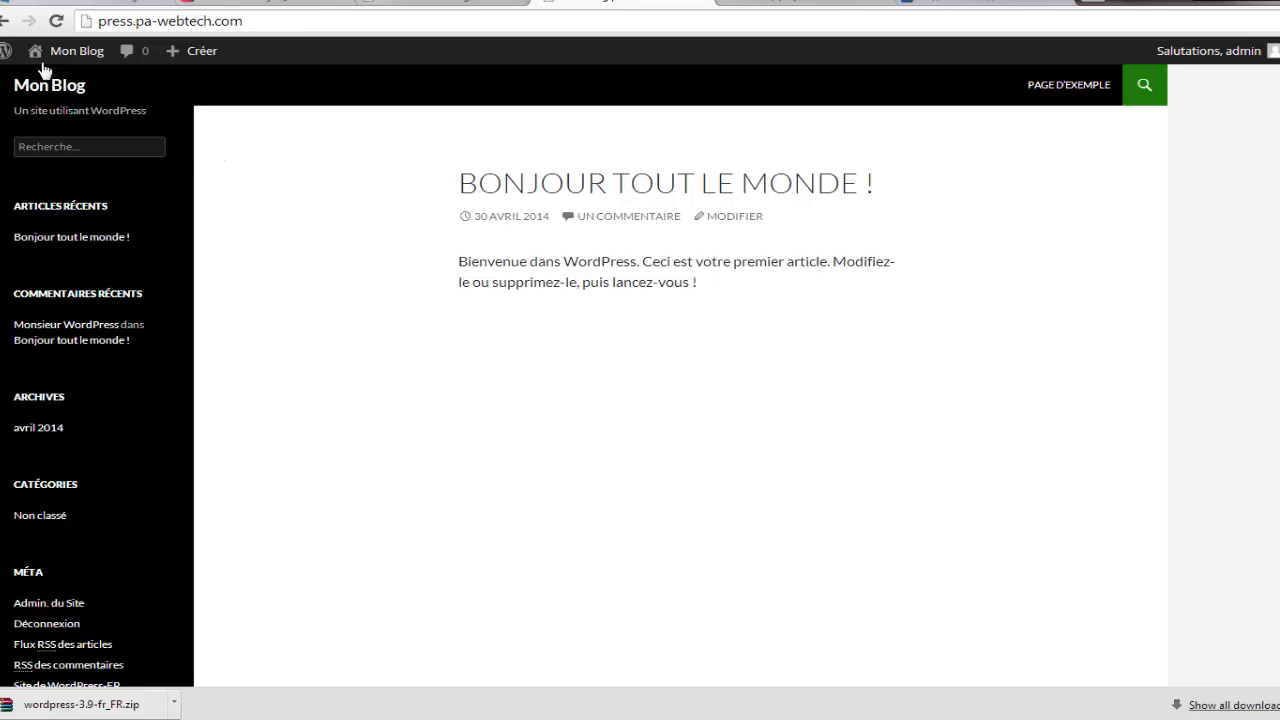
{"action": "left_click", "coordinate": [5, 57]}
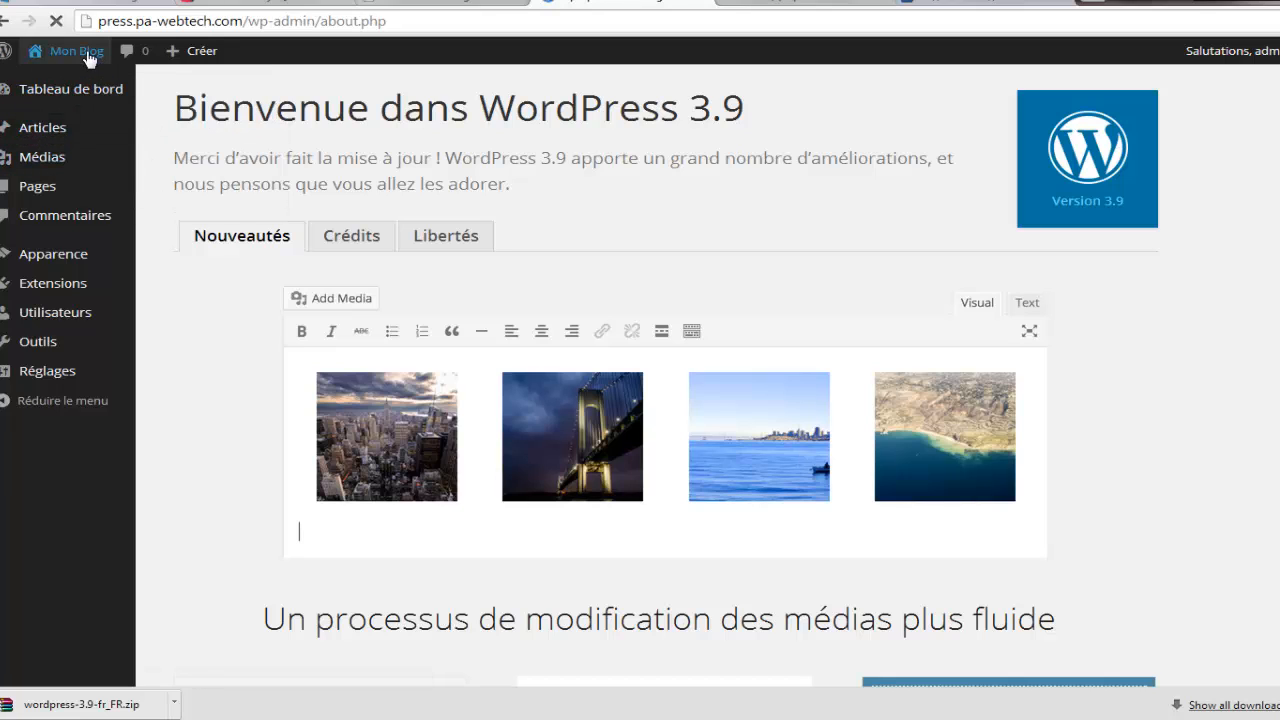
Step: Go to Apparence > Thèmes > Ajouter and list the Populaires themes down to Catch Kathmandu
{"action": "mouse_move", "coordinate": [82, 52]}
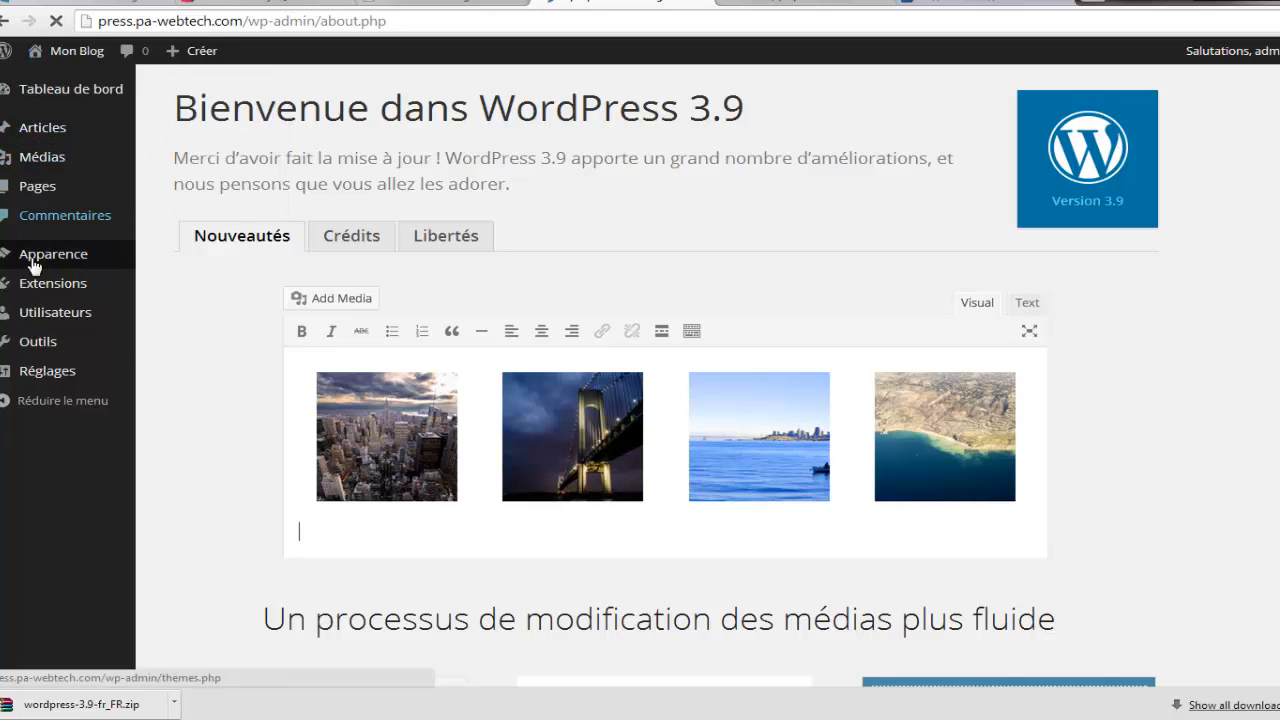
{"action": "mouse_move", "coordinate": [36, 302]}
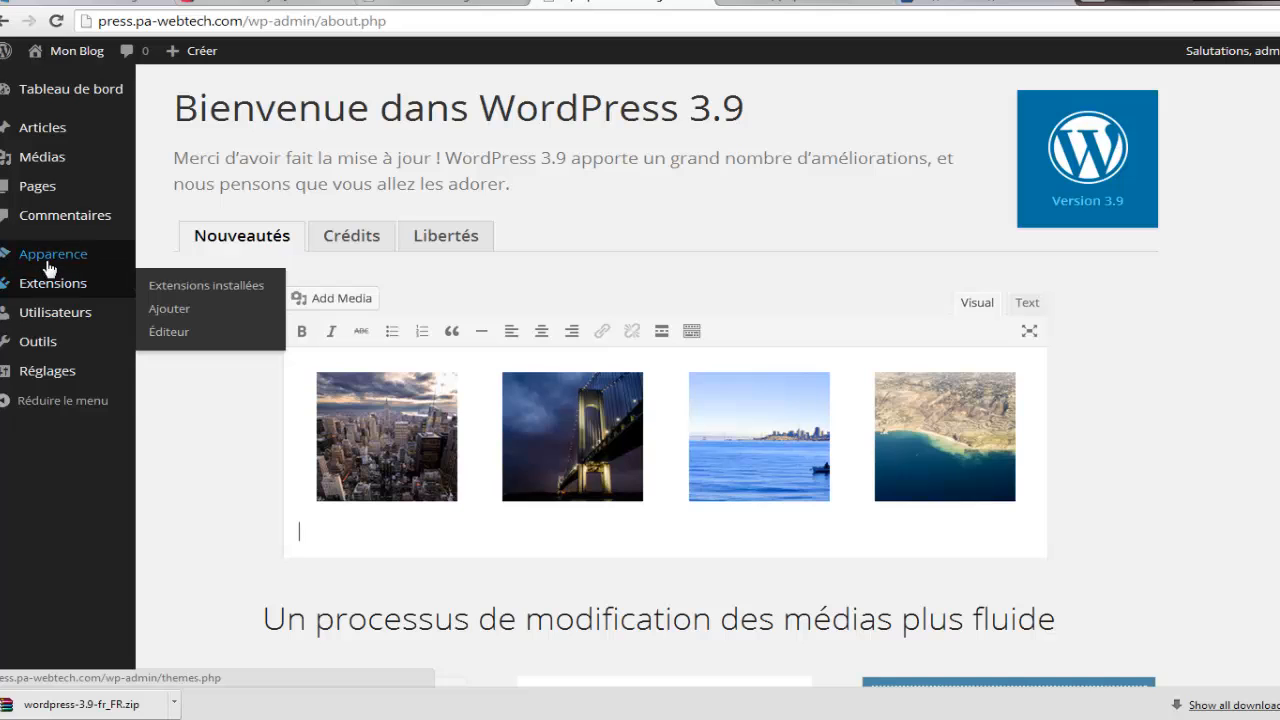
{"action": "mouse_move", "coordinate": [50, 263]}
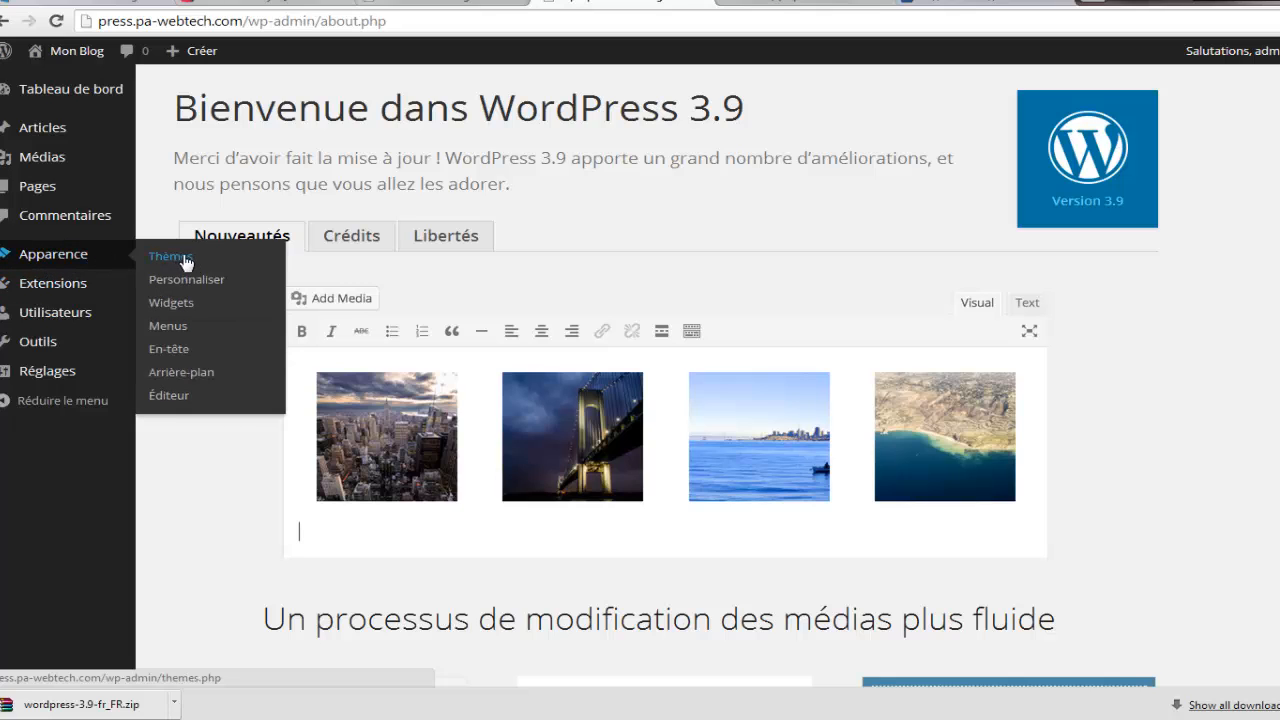
{"action": "mouse_move", "coordinate": [93, 277]}
{"action": "left_click", "coordinate": [172, 262]}
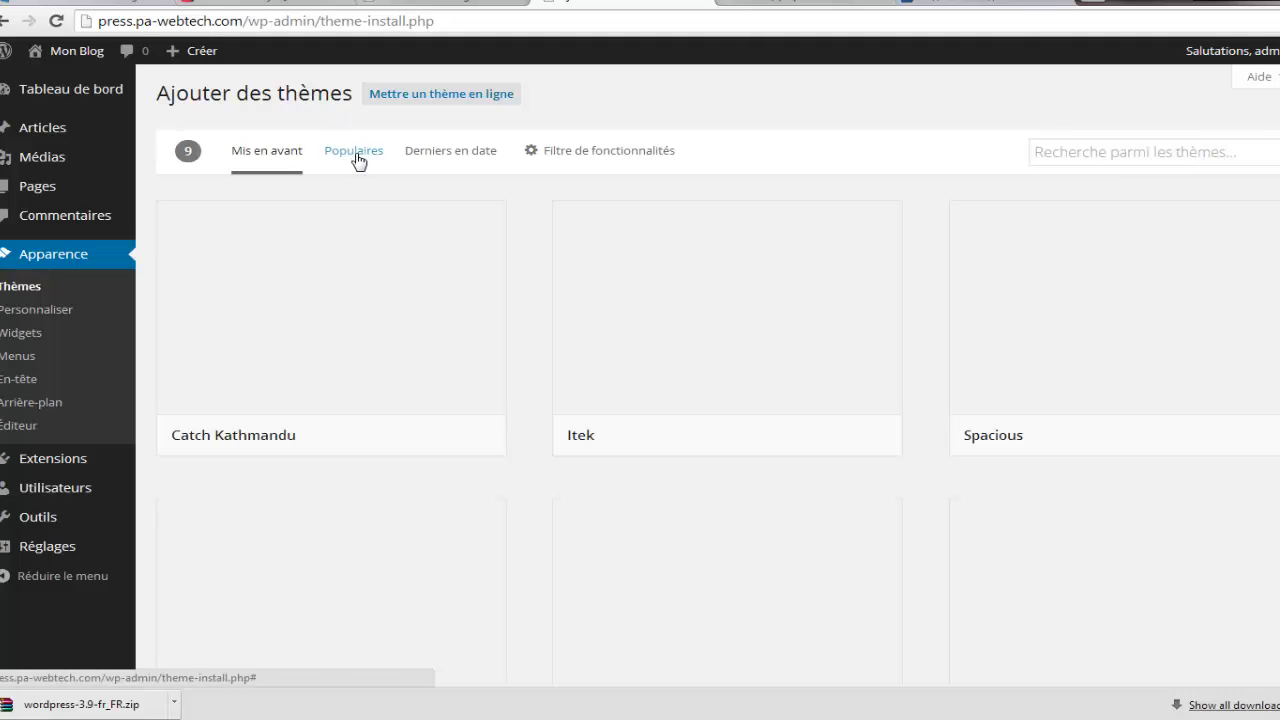
{"action": "left_click", "coordinate": [359, 158]}
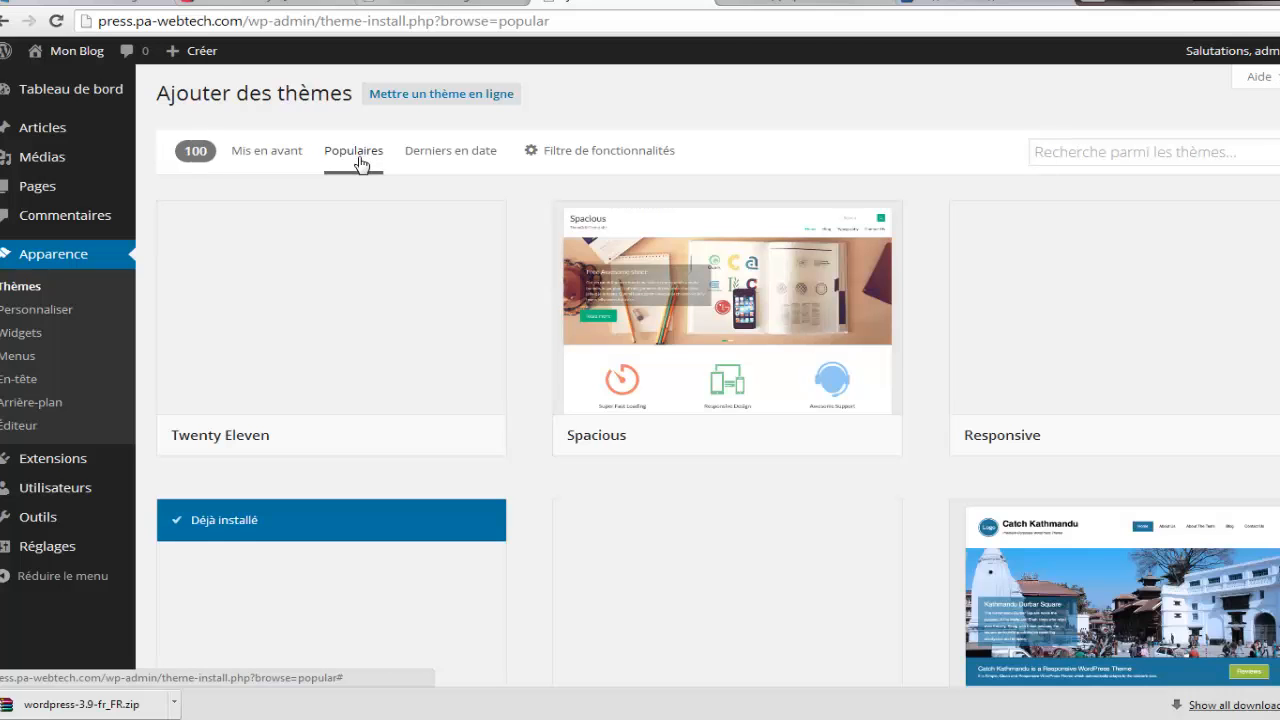
{"action": "scroll", "coordinate": [361, 164], "scroll_direction": "down", "scroll_amount": 2}
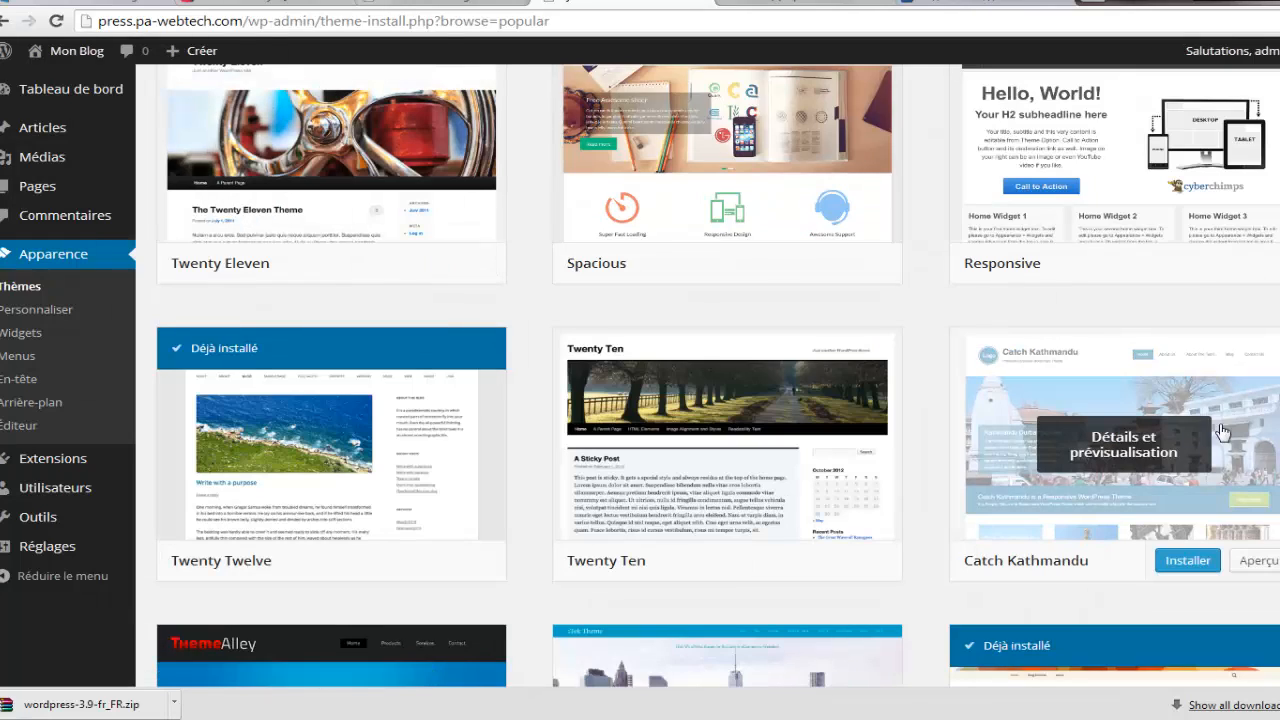
Step: Install and activate Catch Kathmandu, then view Mon Blog with its Kathmandu image slider
{"action": "left_click", "coordinate": [1188, 561]}
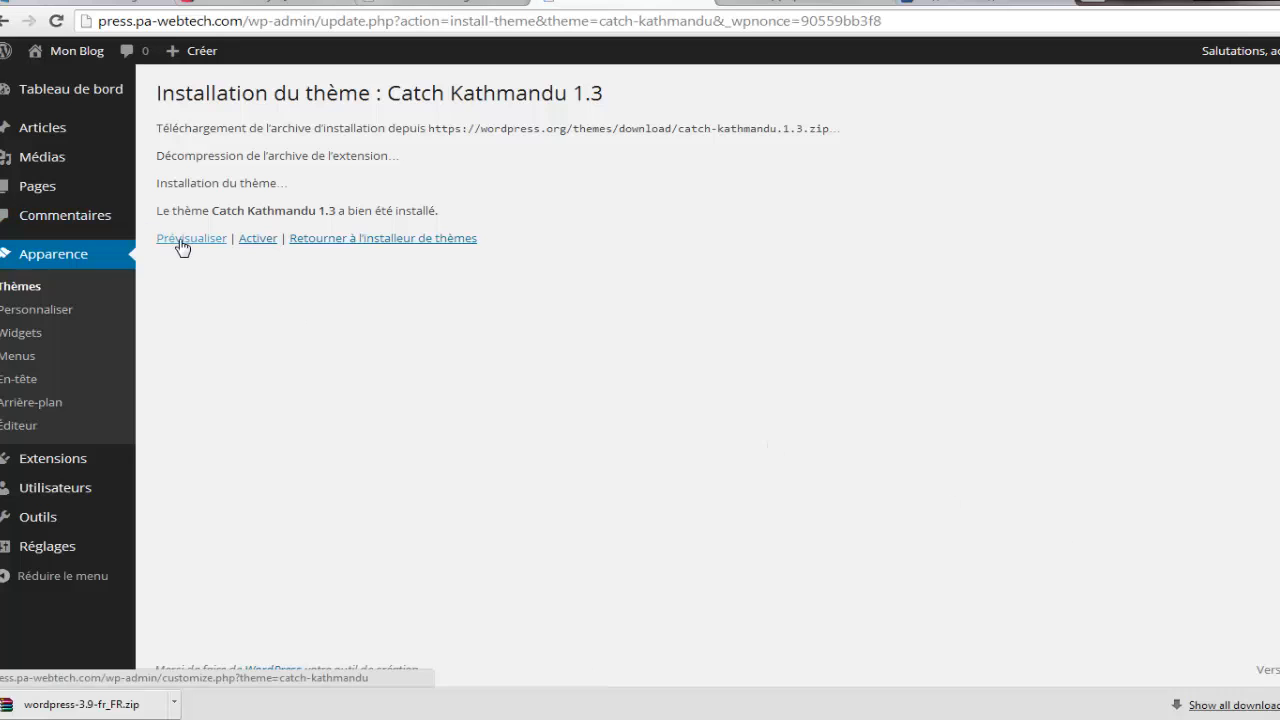
{"action": "left_click", "coordinate": [253, 243]}
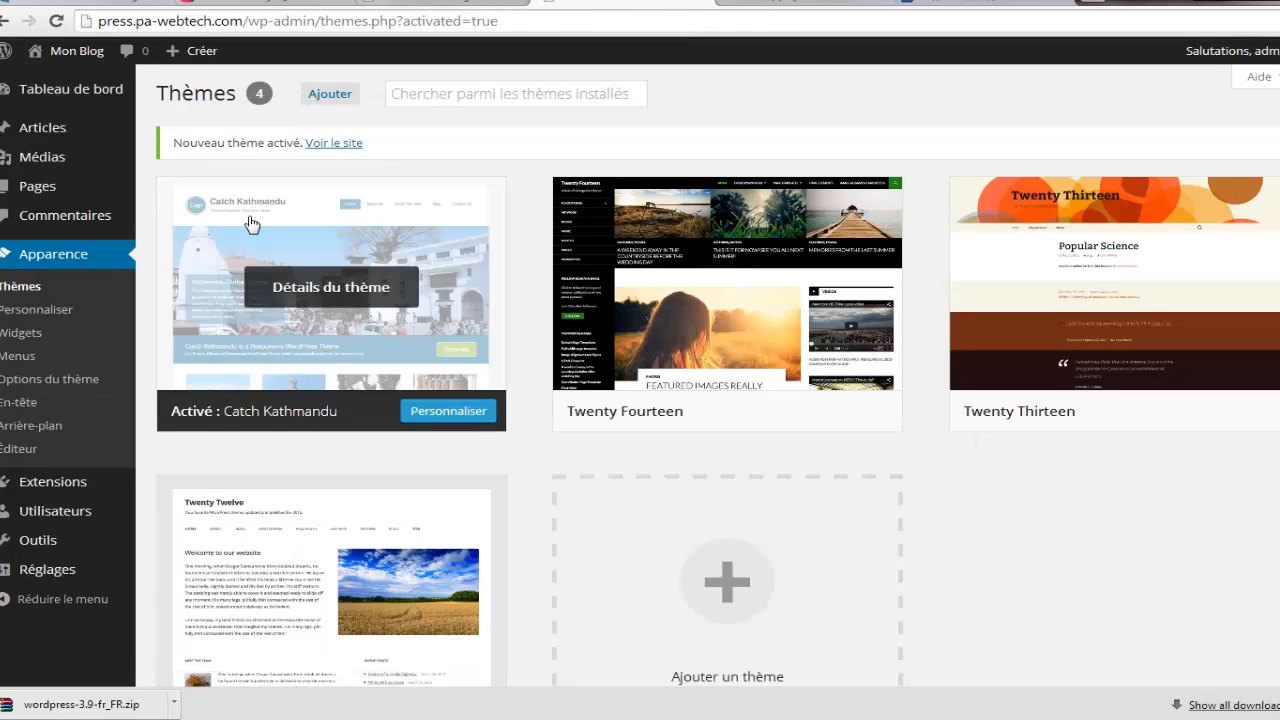
{"action": "mouse_move", "coordinate": [70, 50]}
{"action": "left_click", "coordinate": [68, 82]}
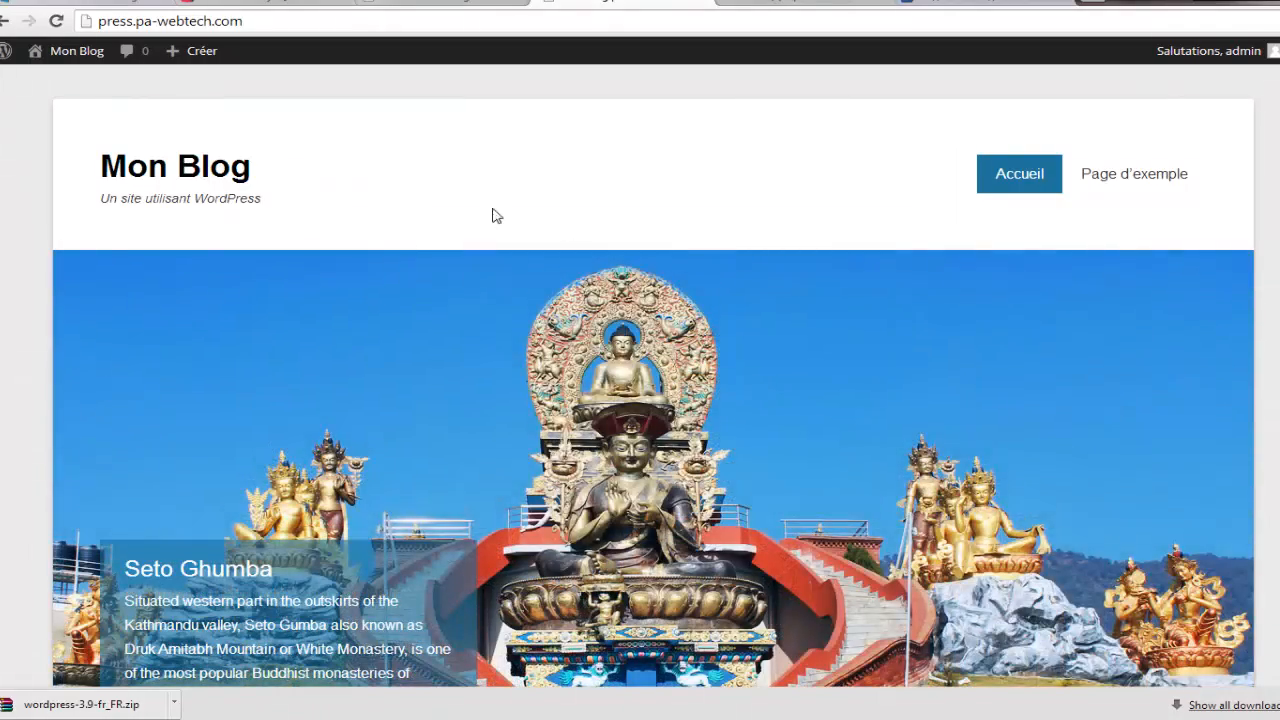
{"action": "scroll", "coordinate": [890, 214], "scroll_direction": "down", "scroll_amount": 4}
{"action": "scroll", "coordinate": [711, 217], "scroll_direction": "up", "scroll_amount": 4}
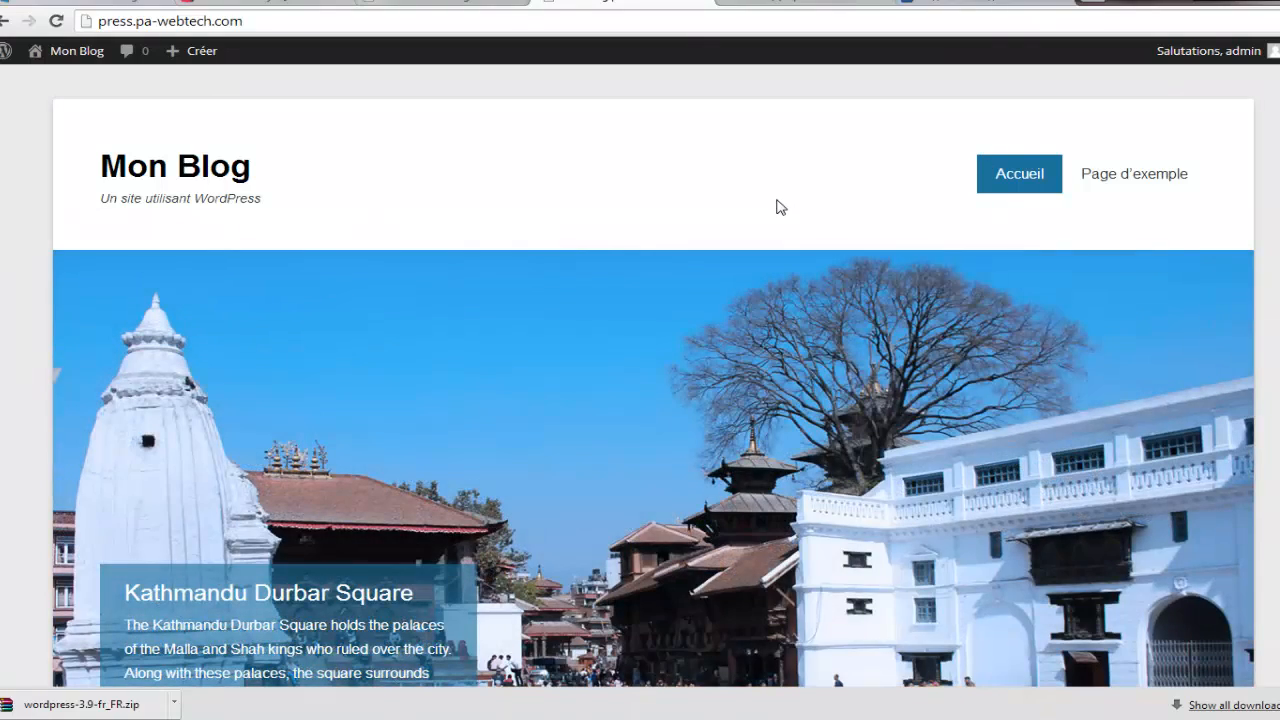
{"action": "scroll", "coordinate": [660, 205], "scroll_direction": "down", "scroll_amount": 3}
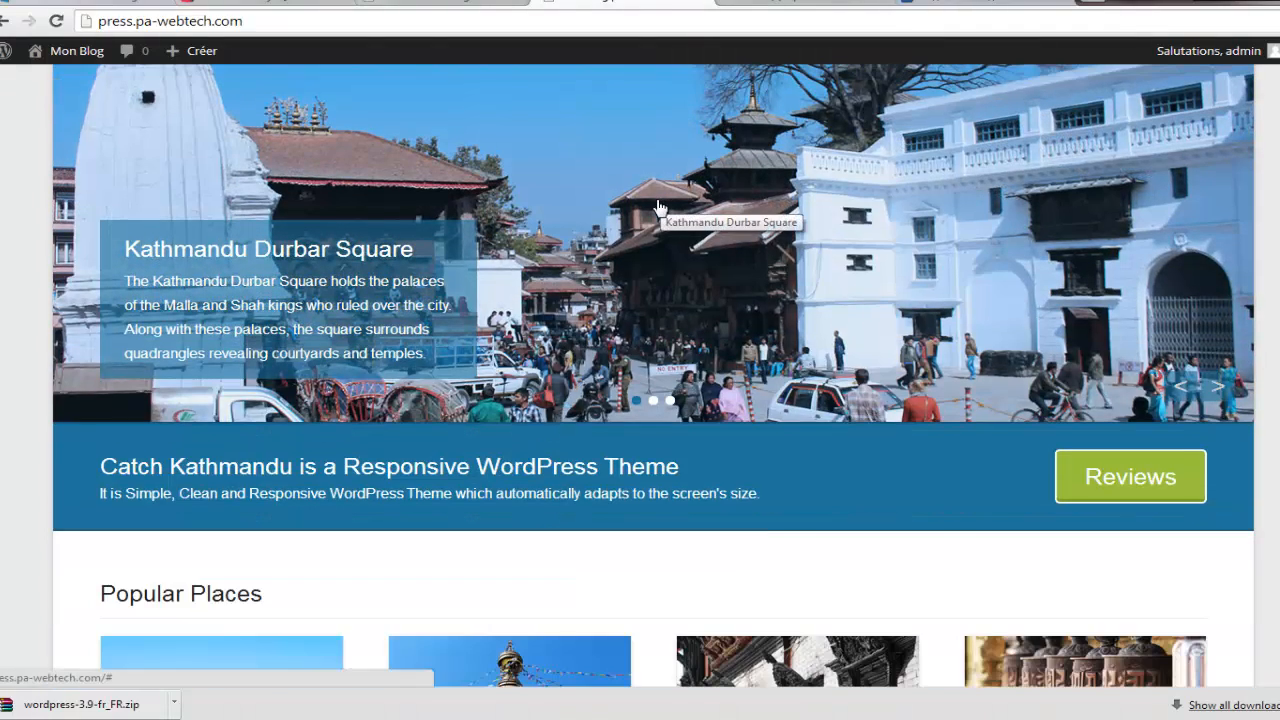